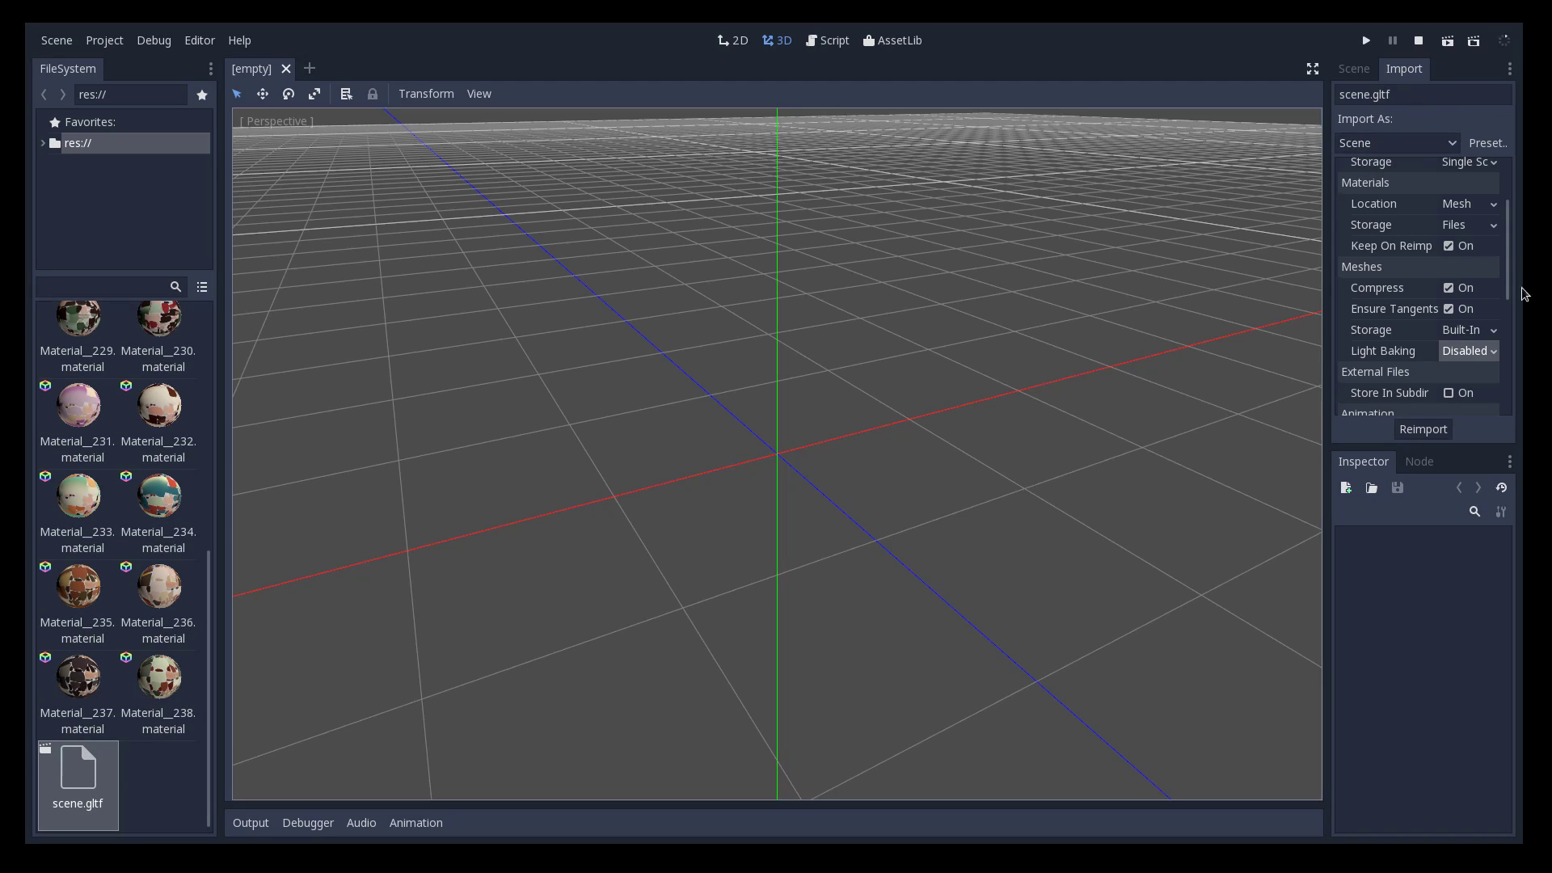
# Enable Light Baking in the mesh import settings of scene.gltf and reimport the file
pyautogui.click(1472, 351)
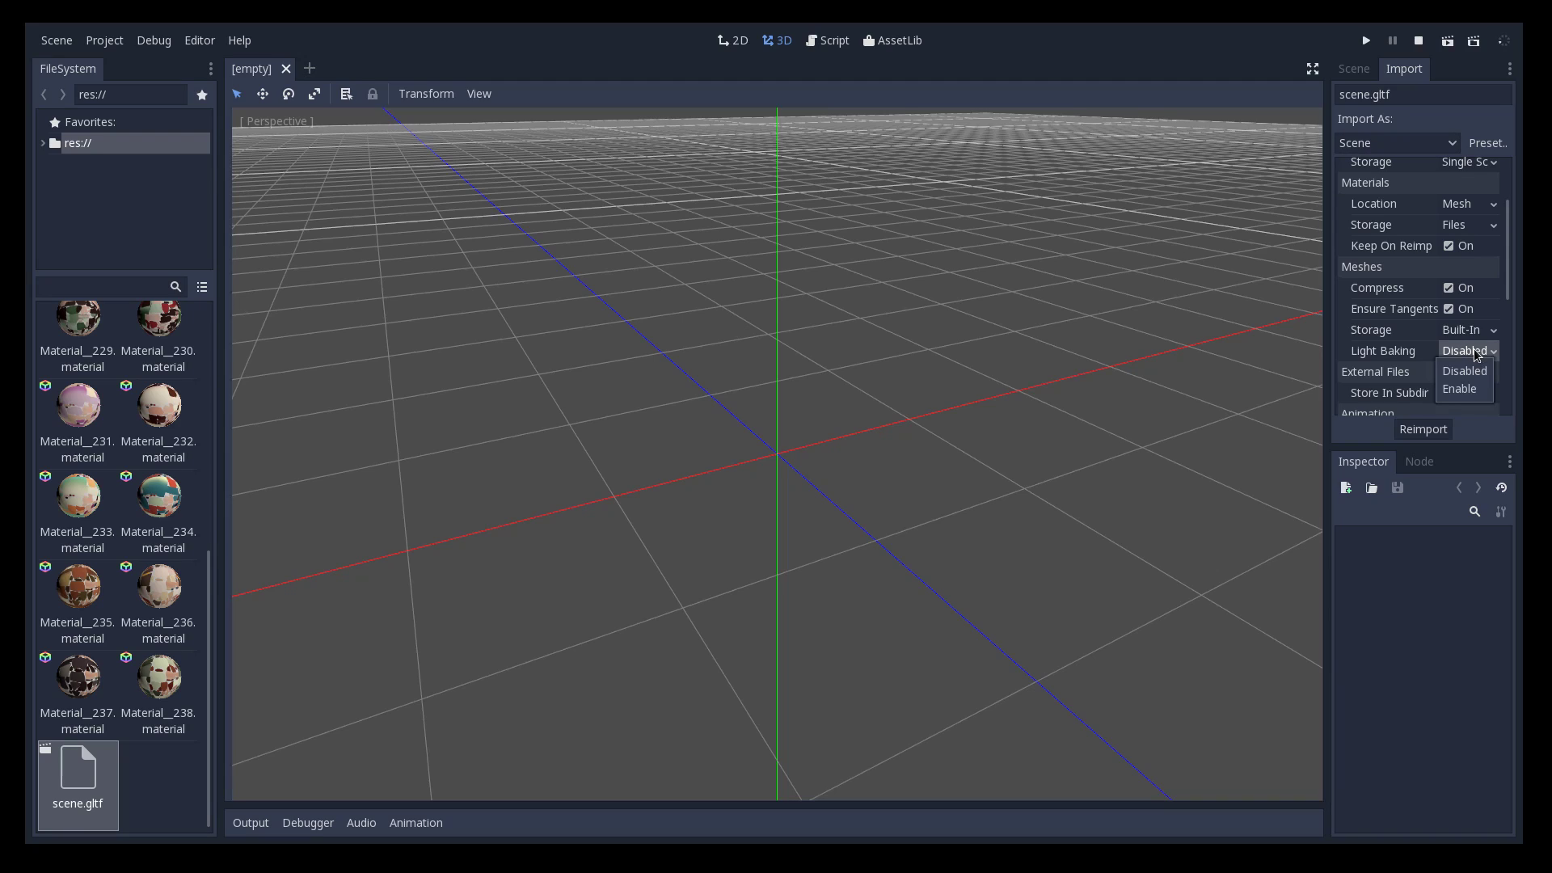
pyautogui.click(1481, 394)
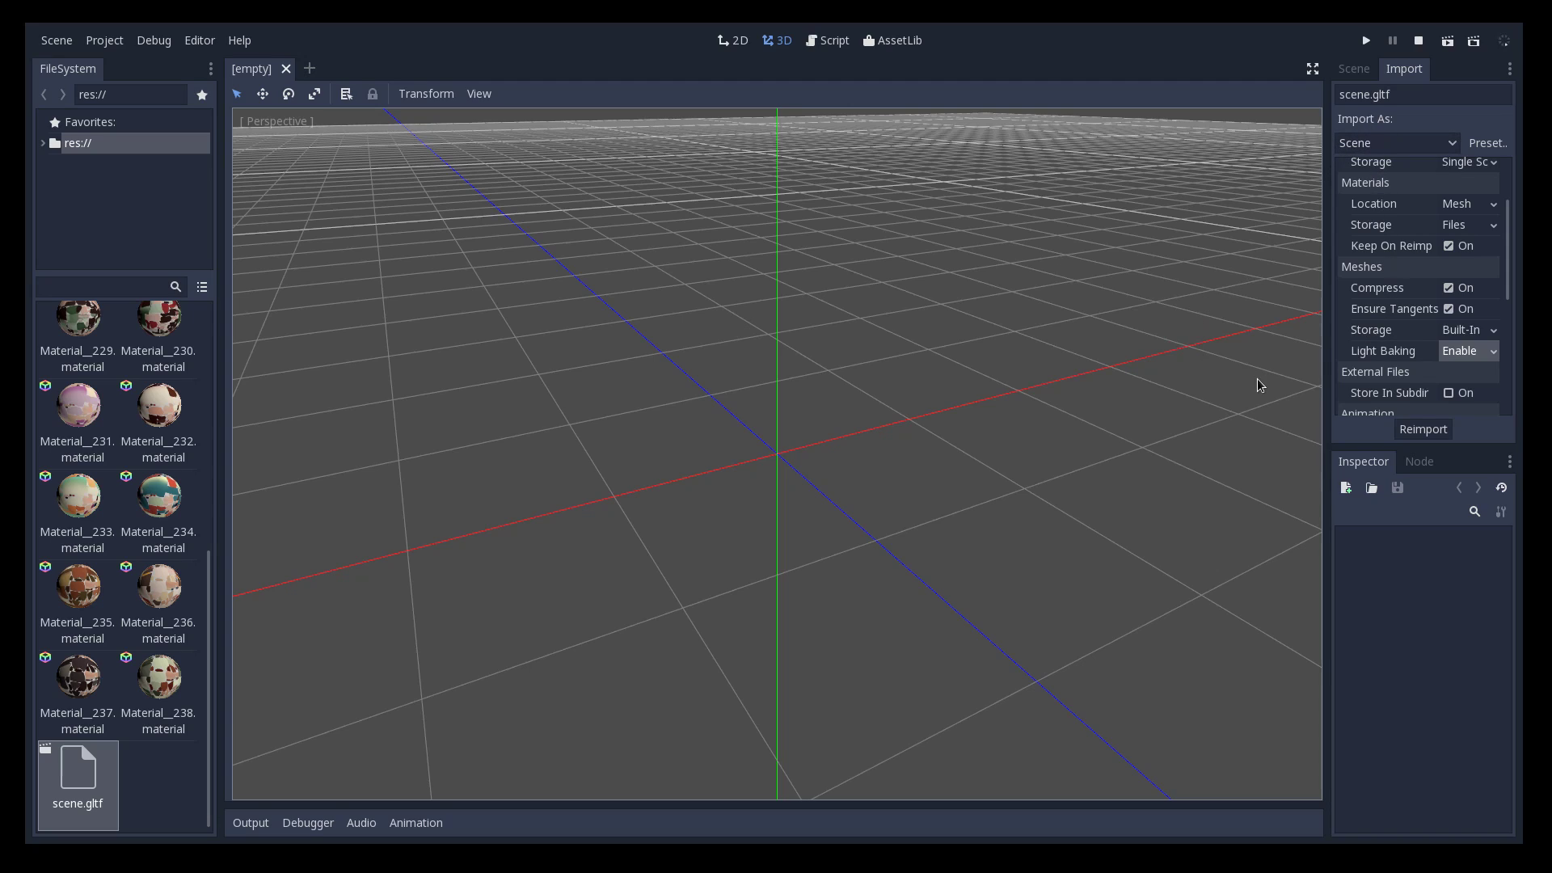
pyautogui.click(1421, 429)
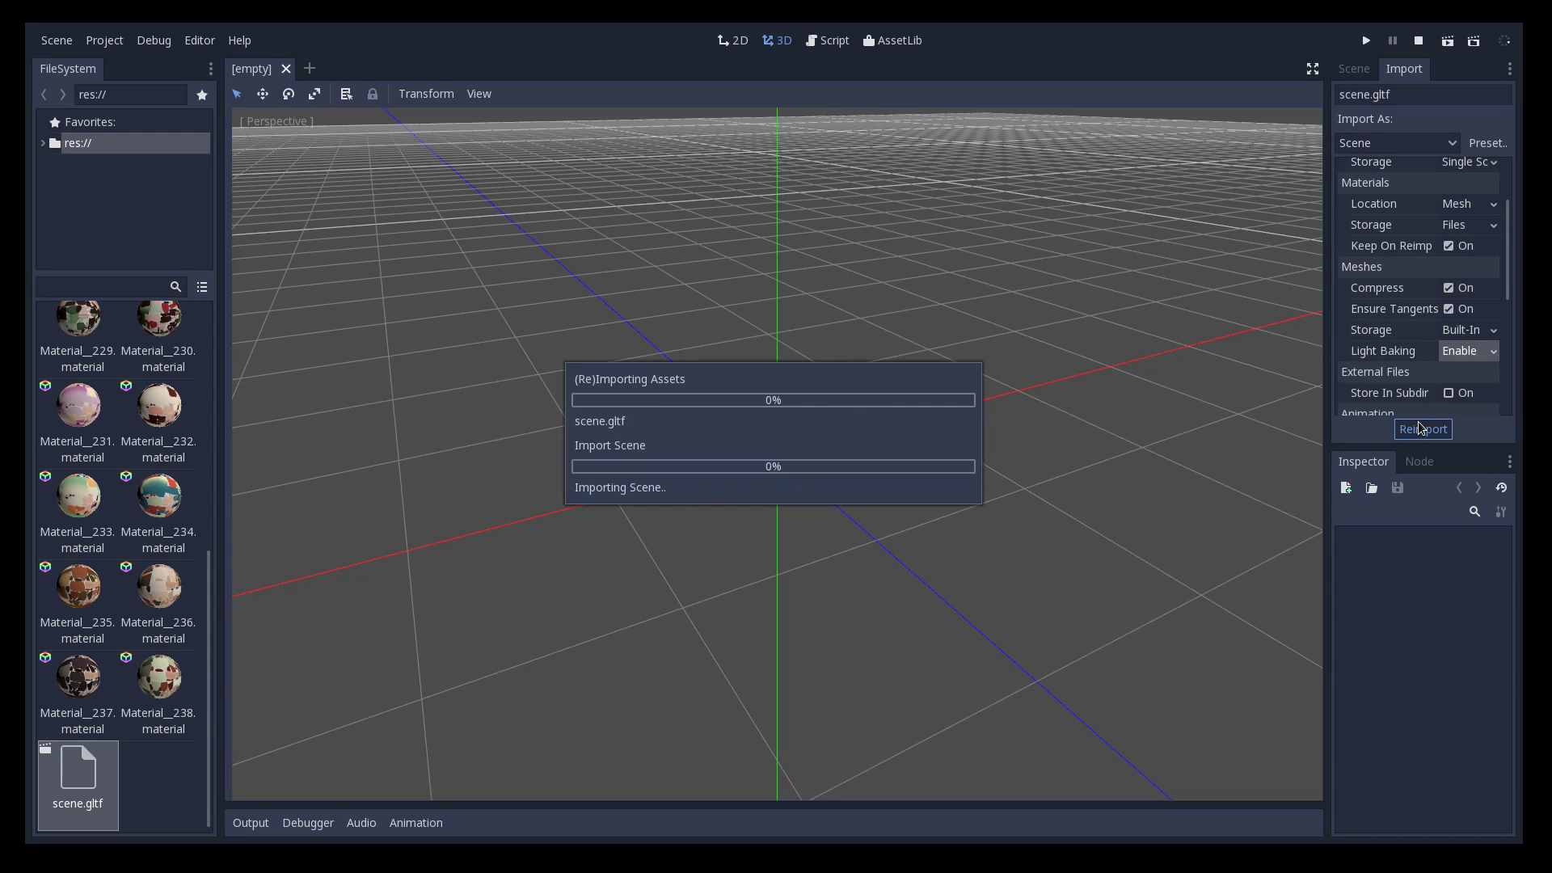
# Create a new inherited scene from scene.gltf and select its Scene Root in the node tree
pyautogui.doubleClick(86, 780)
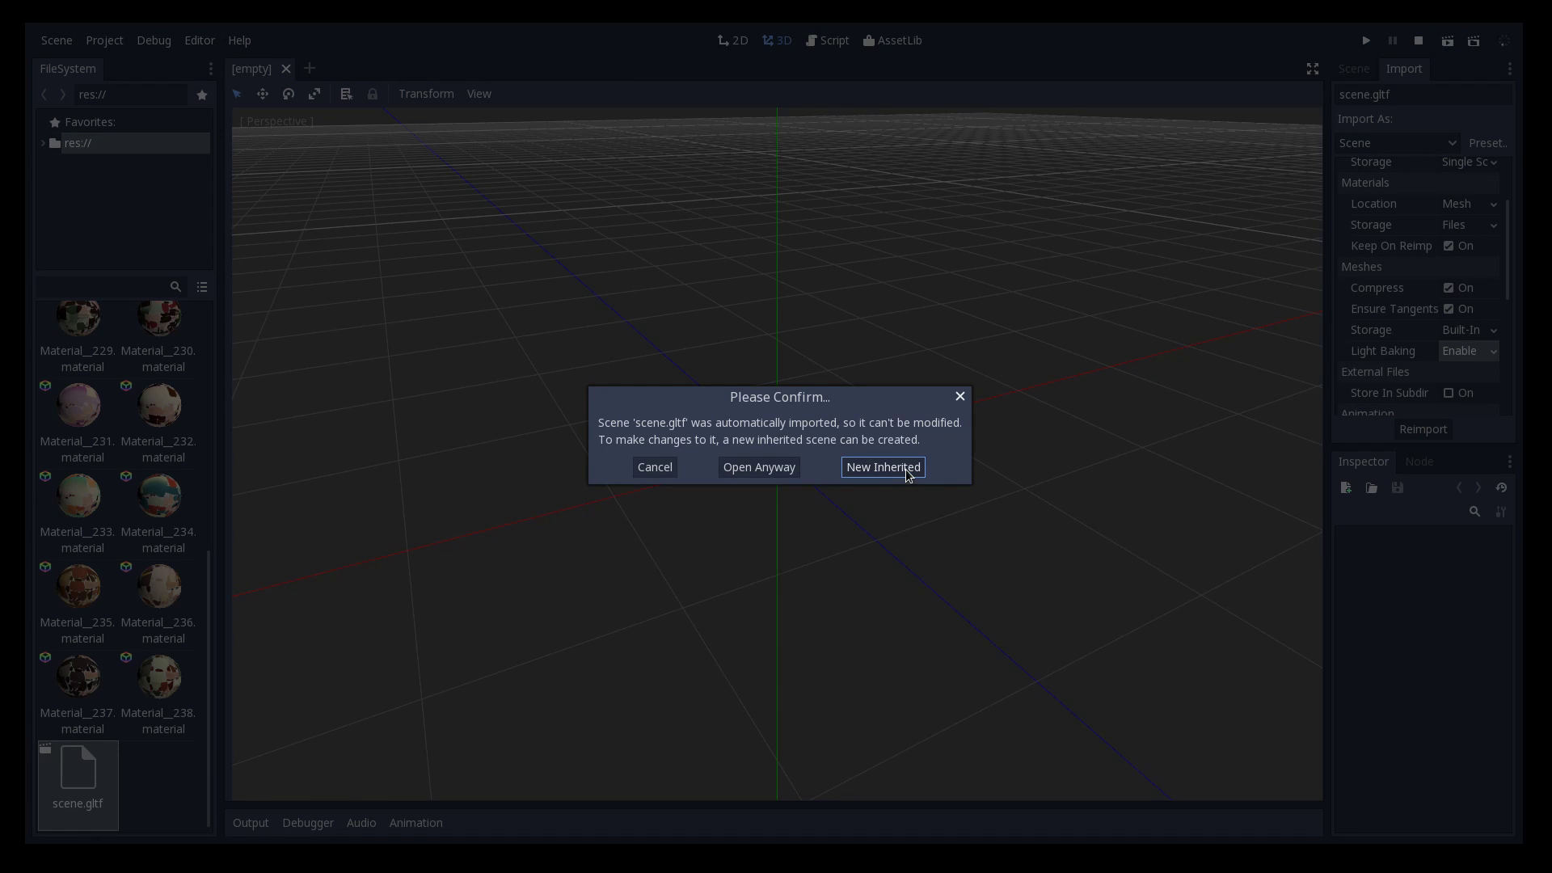
pyautogui.click(907, 470)
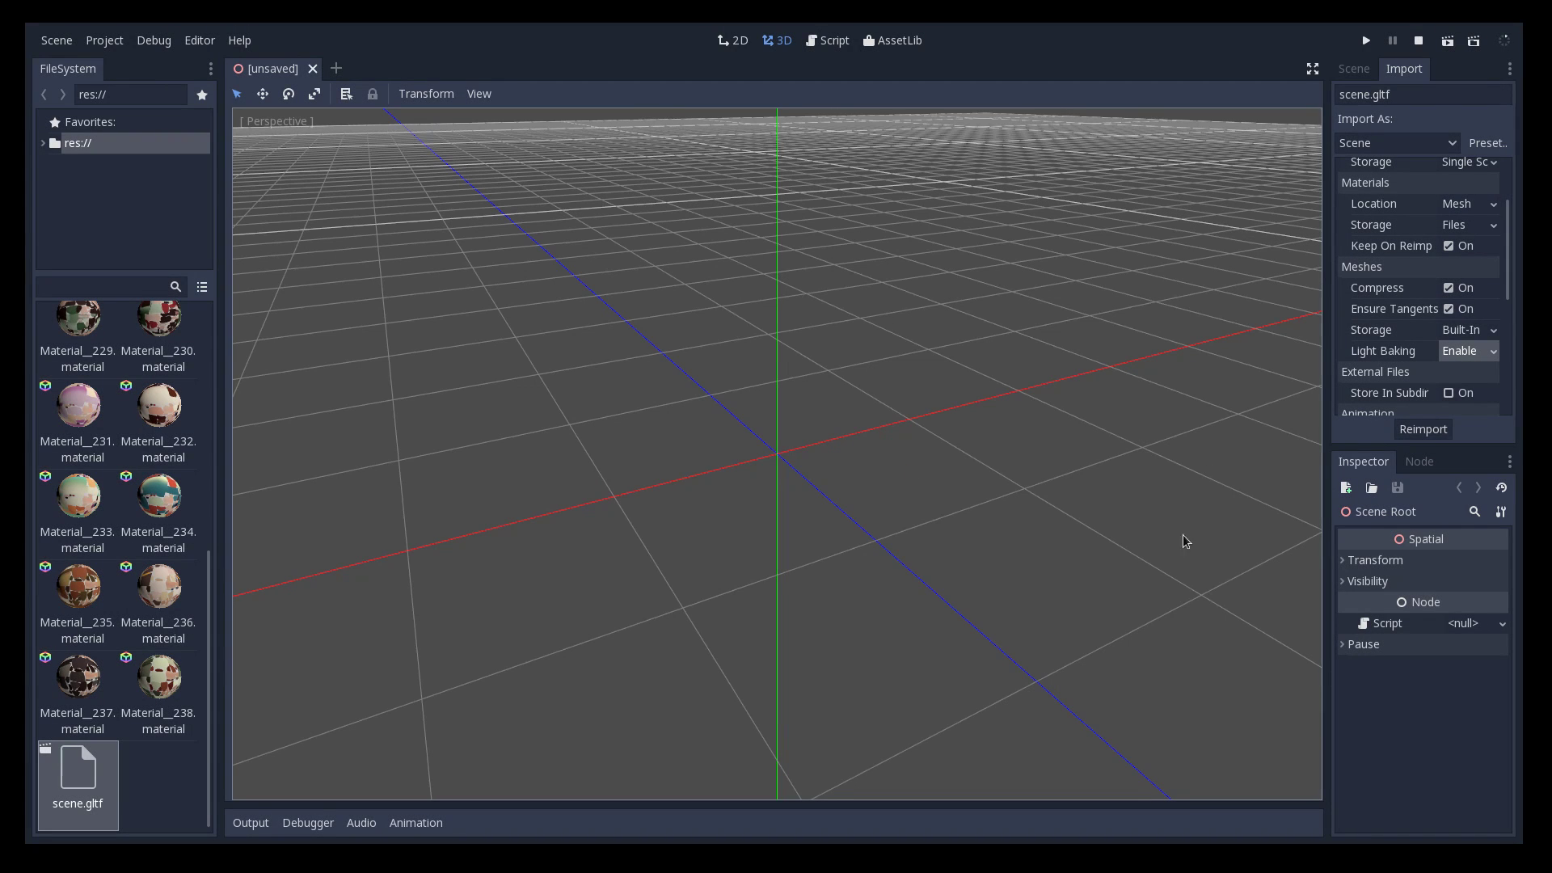
pyautogui.click(1358, 70)
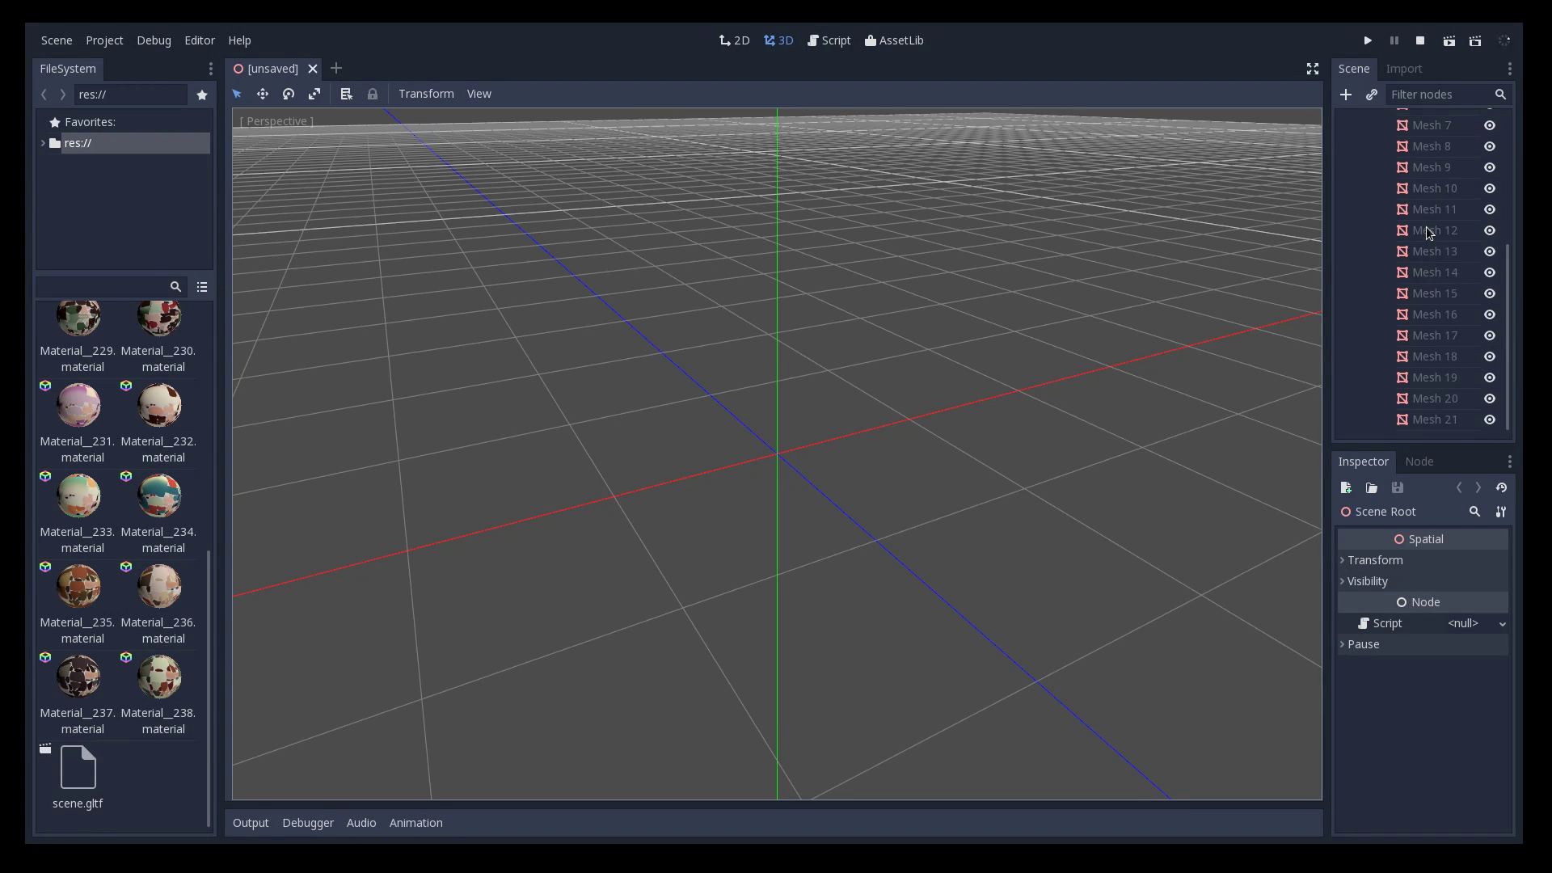
pyautogui.click(1372, 125)
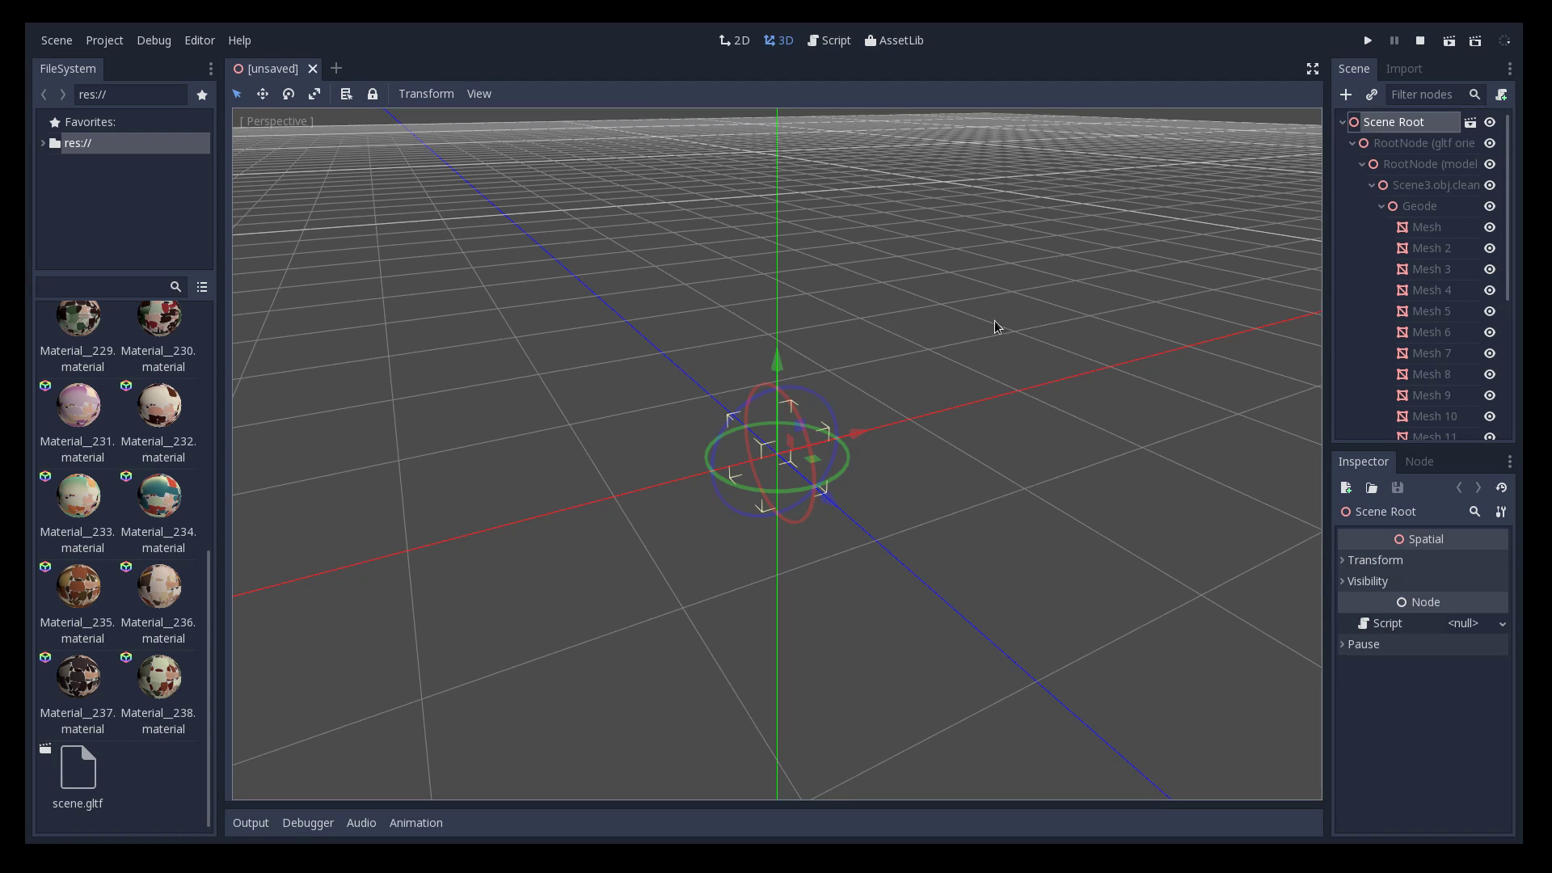
# Move the imported building's RootNode along the X axis so the building sits over the world origin
pyautogui.scroll(-8, 864, 346)
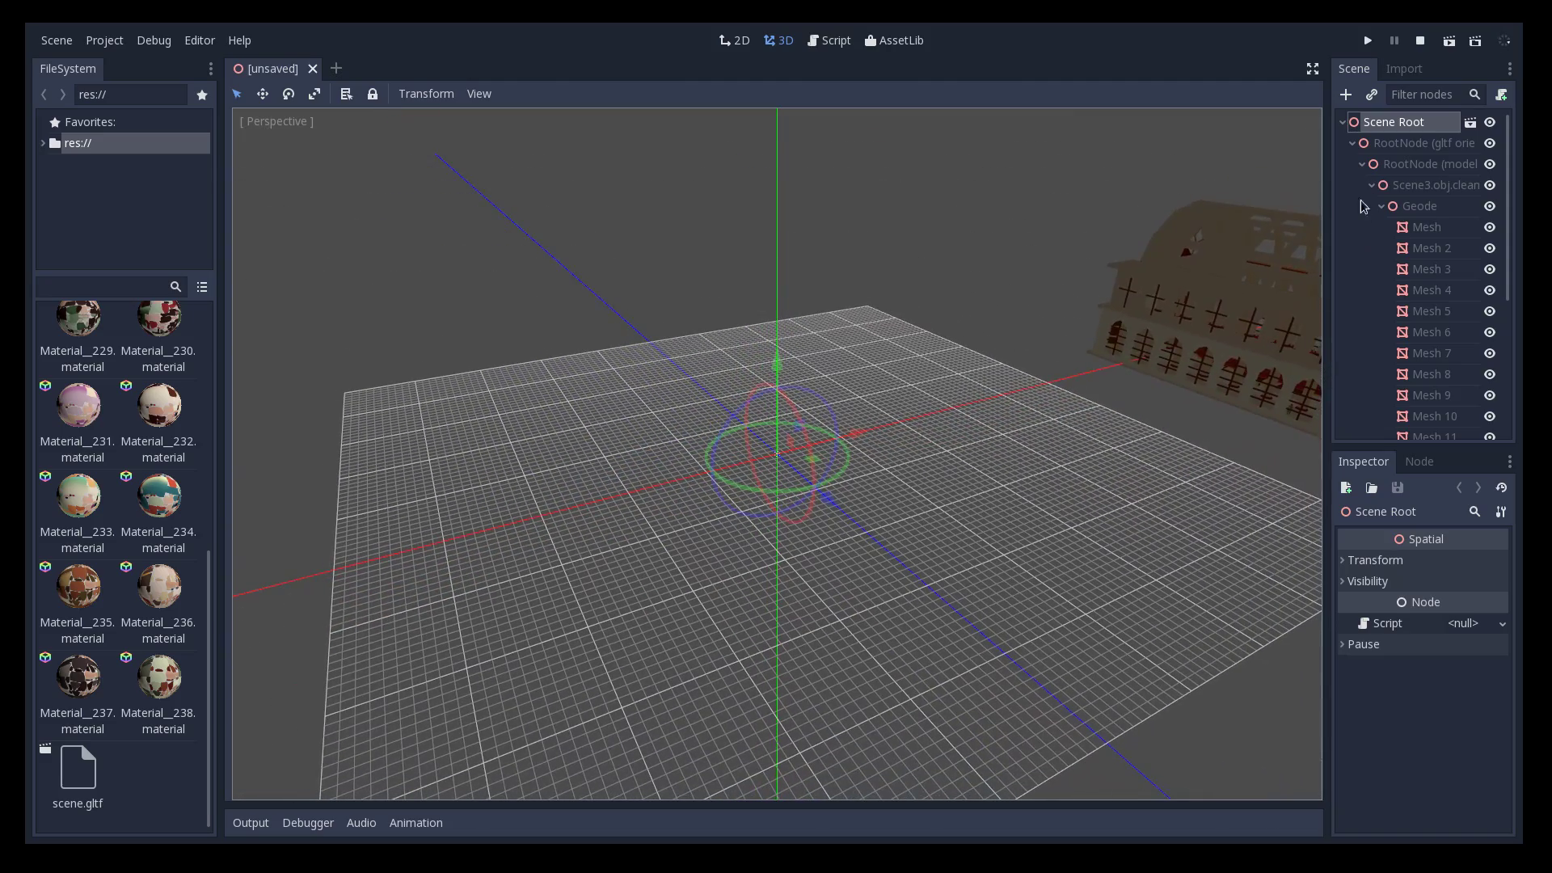
pyautogui.click(1384, 144)
pyautogui.moveTo(869, 434); pyautogui.dragTo(518, 530)
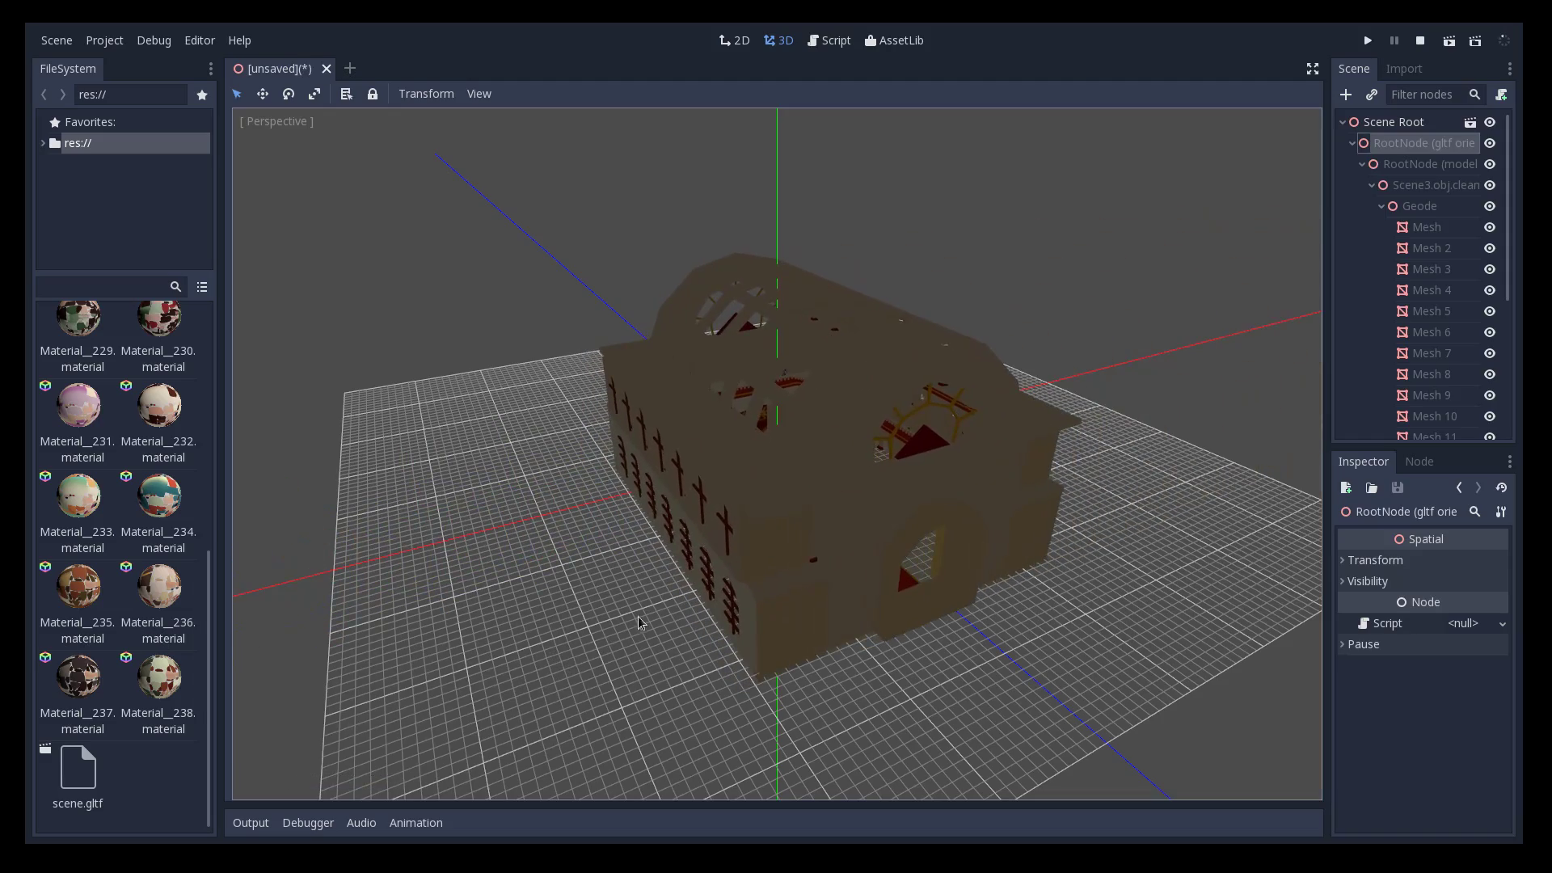
pyautogui.scroll(4, 898, 559)
pyautogui.moveTo(762, 556)
pyautogui.mouseDown(button='middle')
pyautogui.moveTo(725, 521)
pyautogui.moveTo(678, 521)
pyautogui.moveTo(726, 544)
pyautogui.moveTo(778, 527)
pyautogui.moveTo(750, 538)
pyautogui.mouseUp(button='middle')
pyautogui.scroll(8, 732, 539)
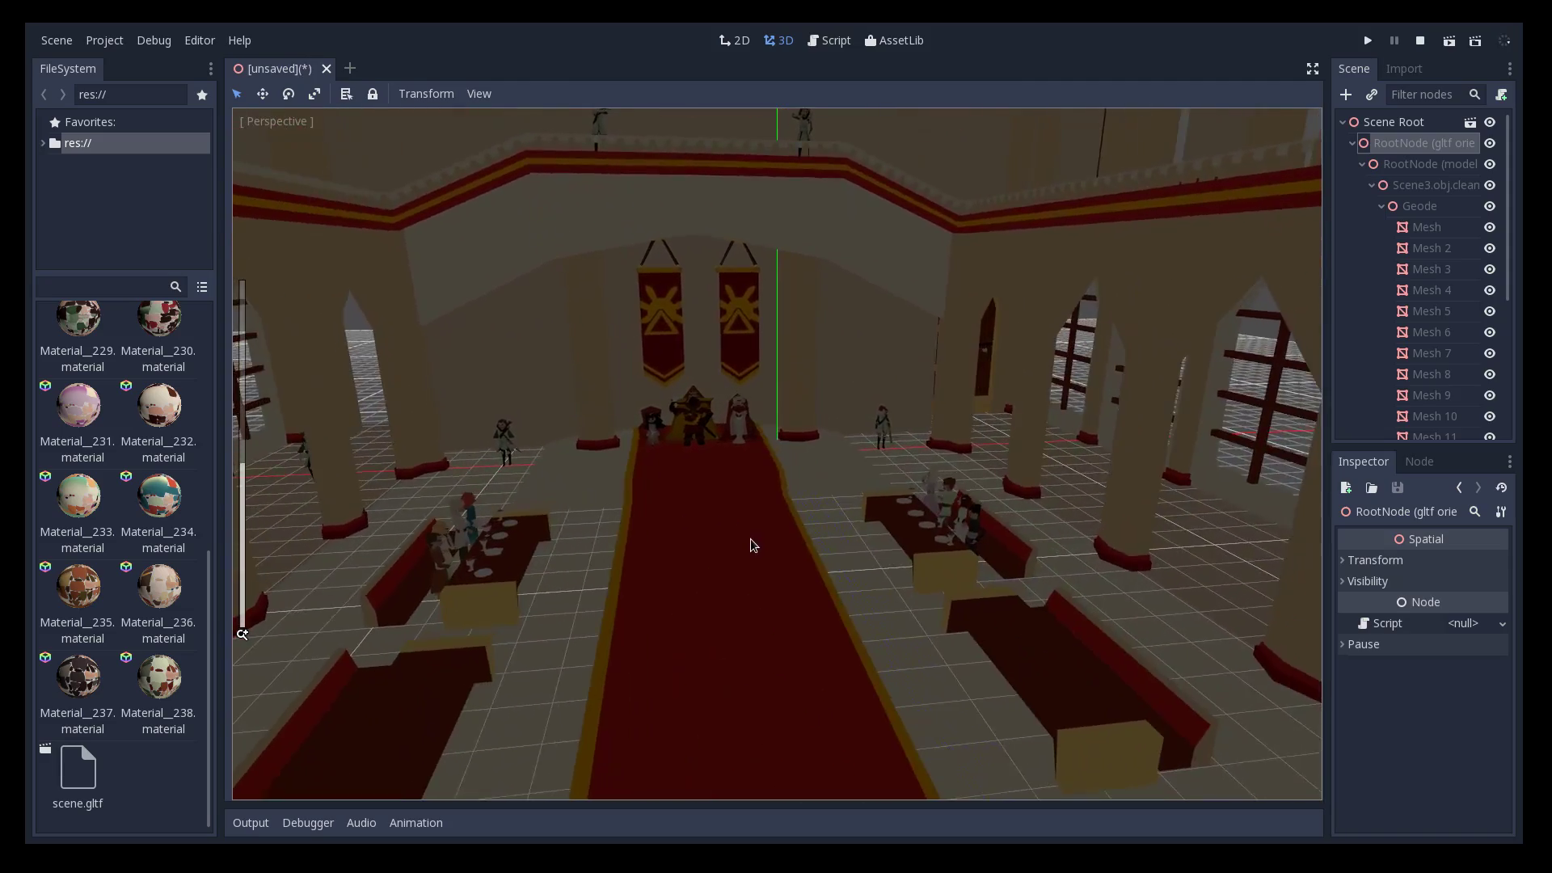
pyautogui.scroll(-8, 752, 538)
# Add a DirectionalLight under the Scene Root and enable its shadow
pyautogui.click(1378, 123)
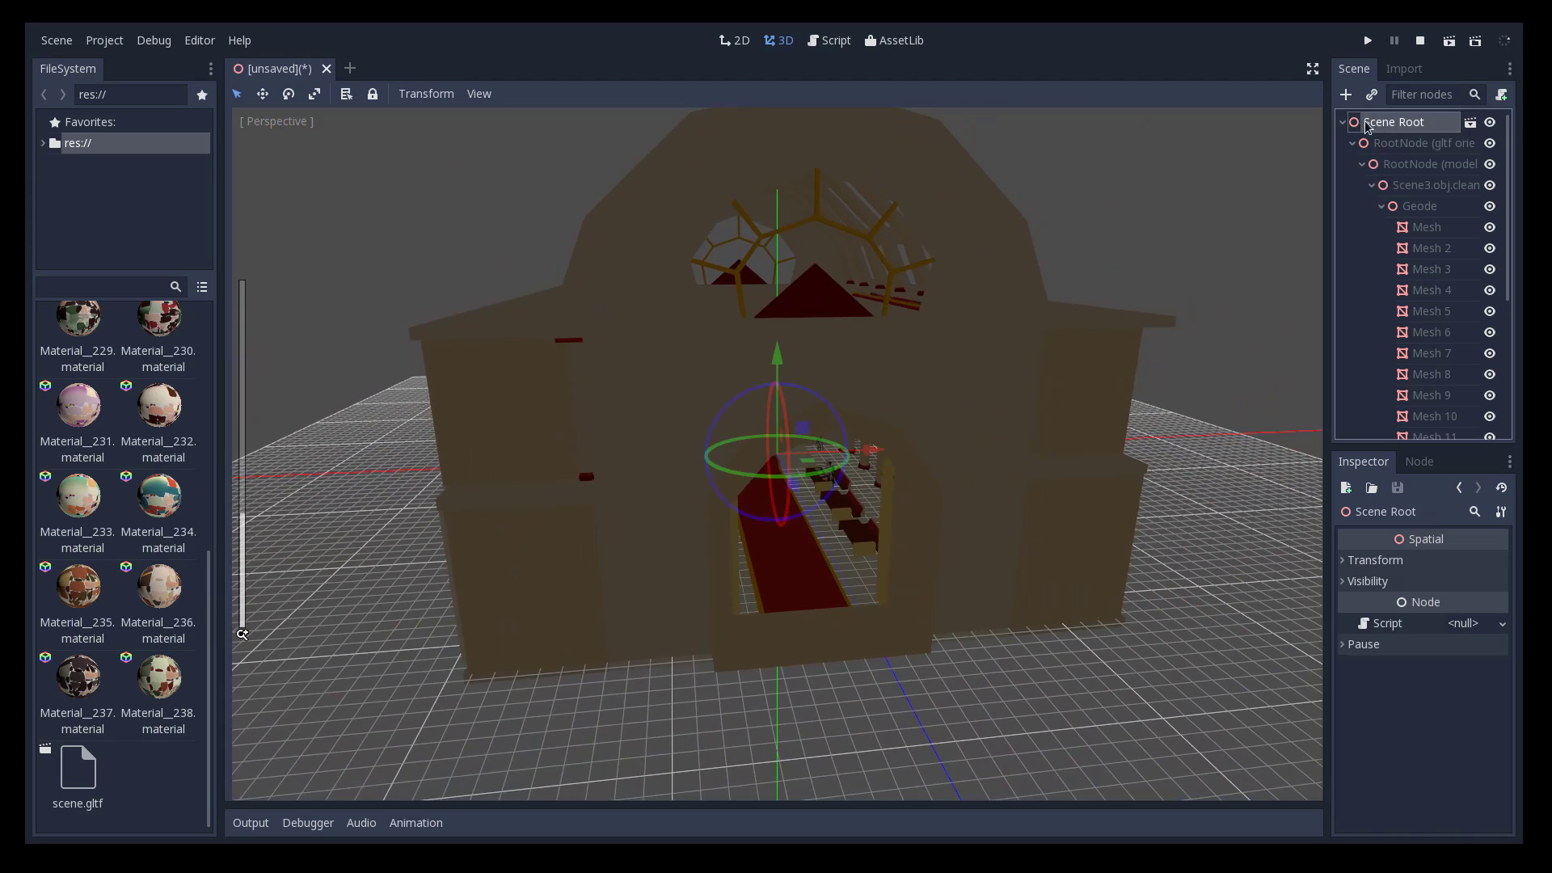
pyautogui.click(1346, 94)
pyautogui.write('direc')
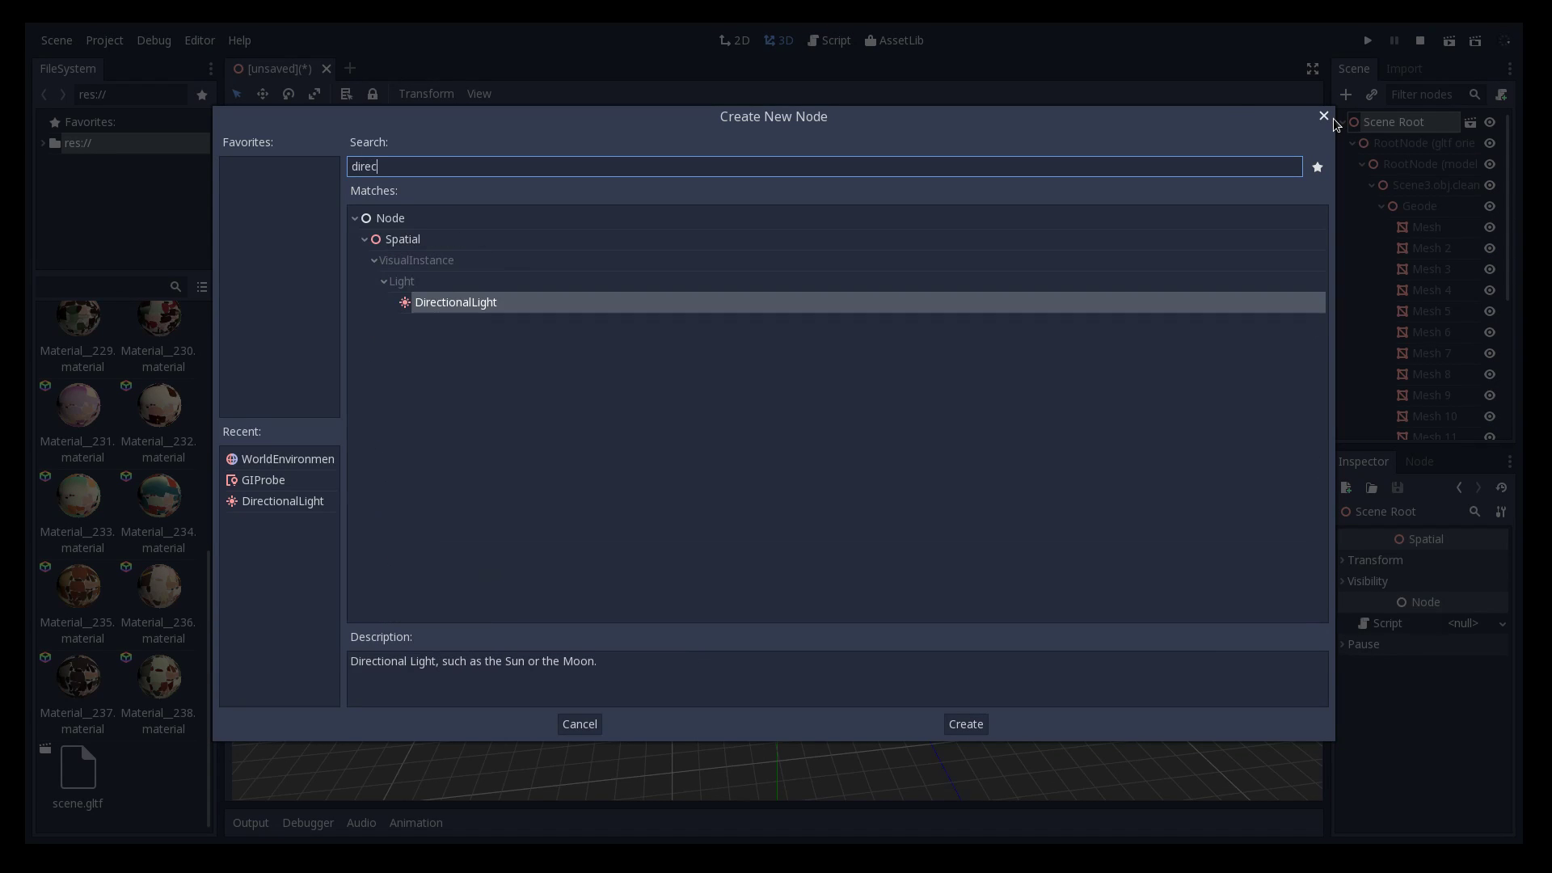
pyautogui.press('Return')
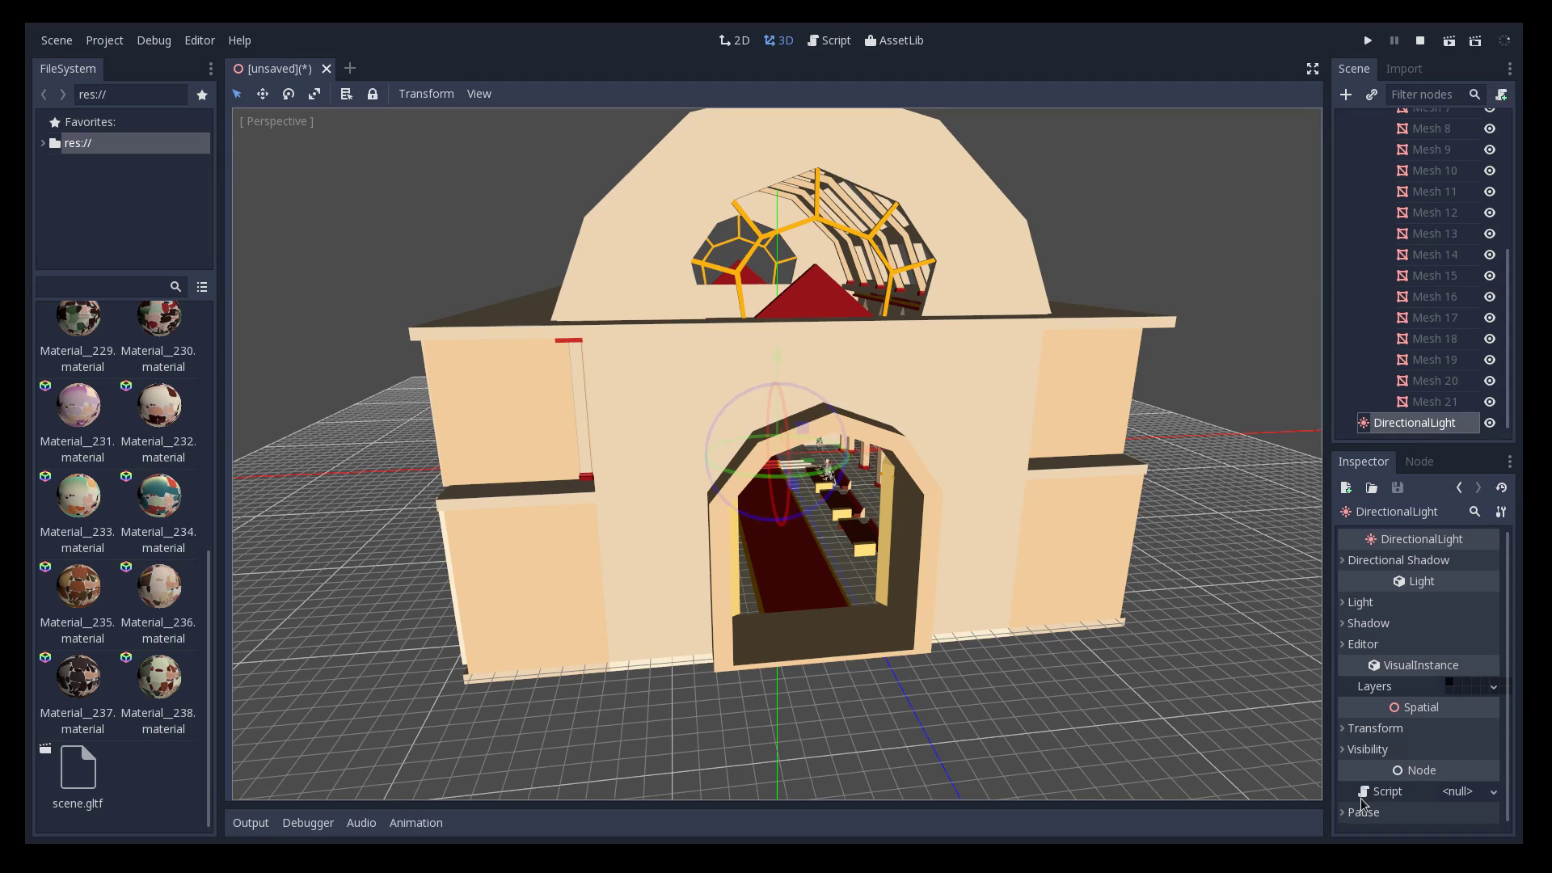
pyautogui.click(1378, 628)
pyautogui.click(1448, 644)
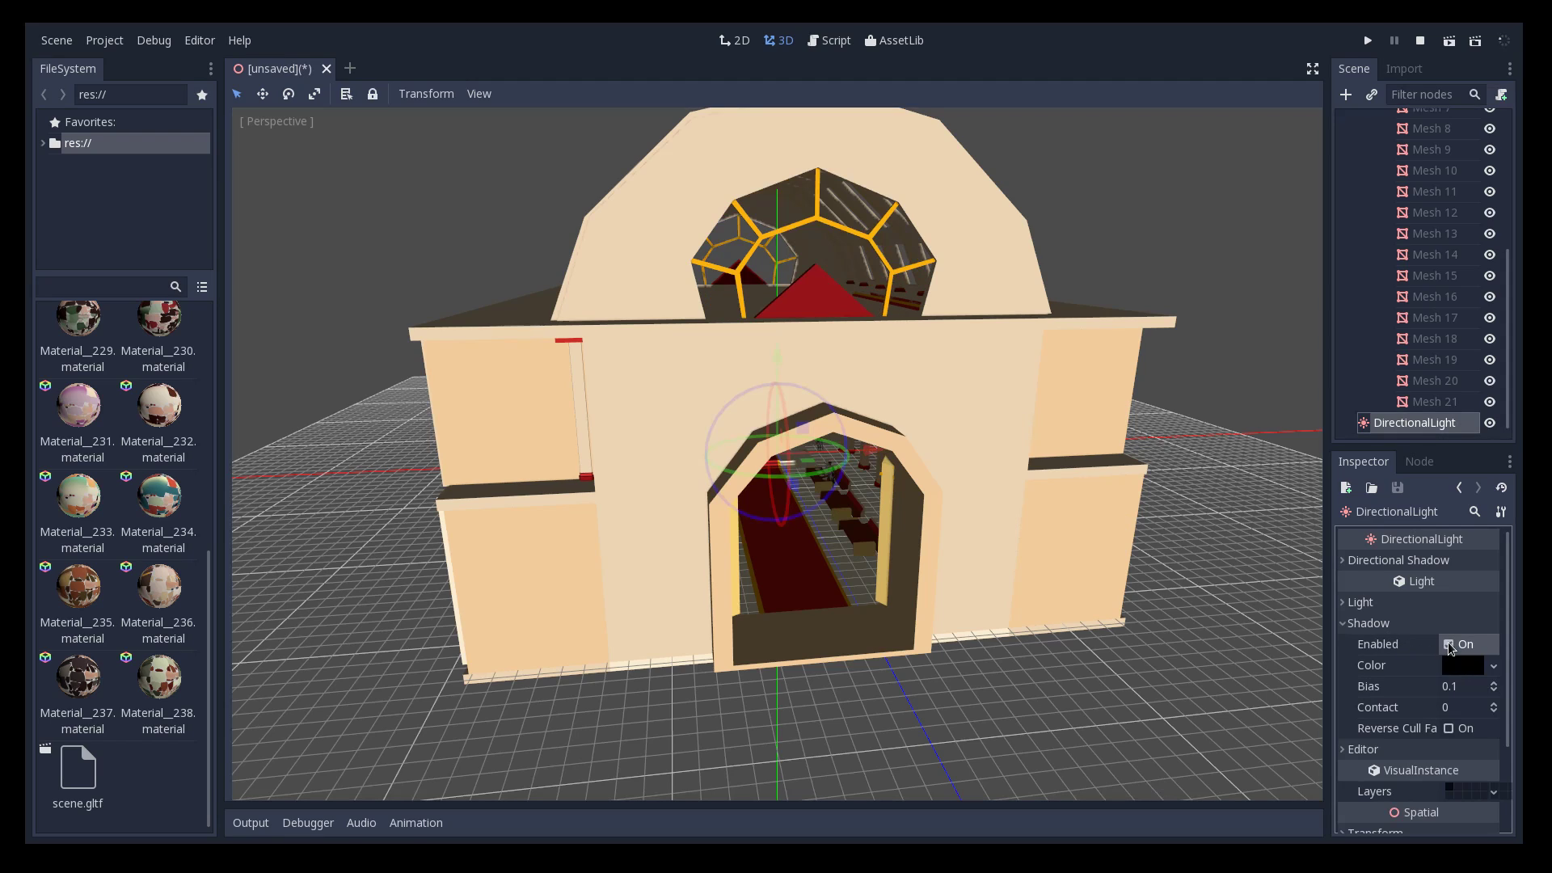
# Move the directional light down the hall beside the carpet and rotate it so sunlight enters through the side windows
pyautogui.scroll(8, 770, 538)
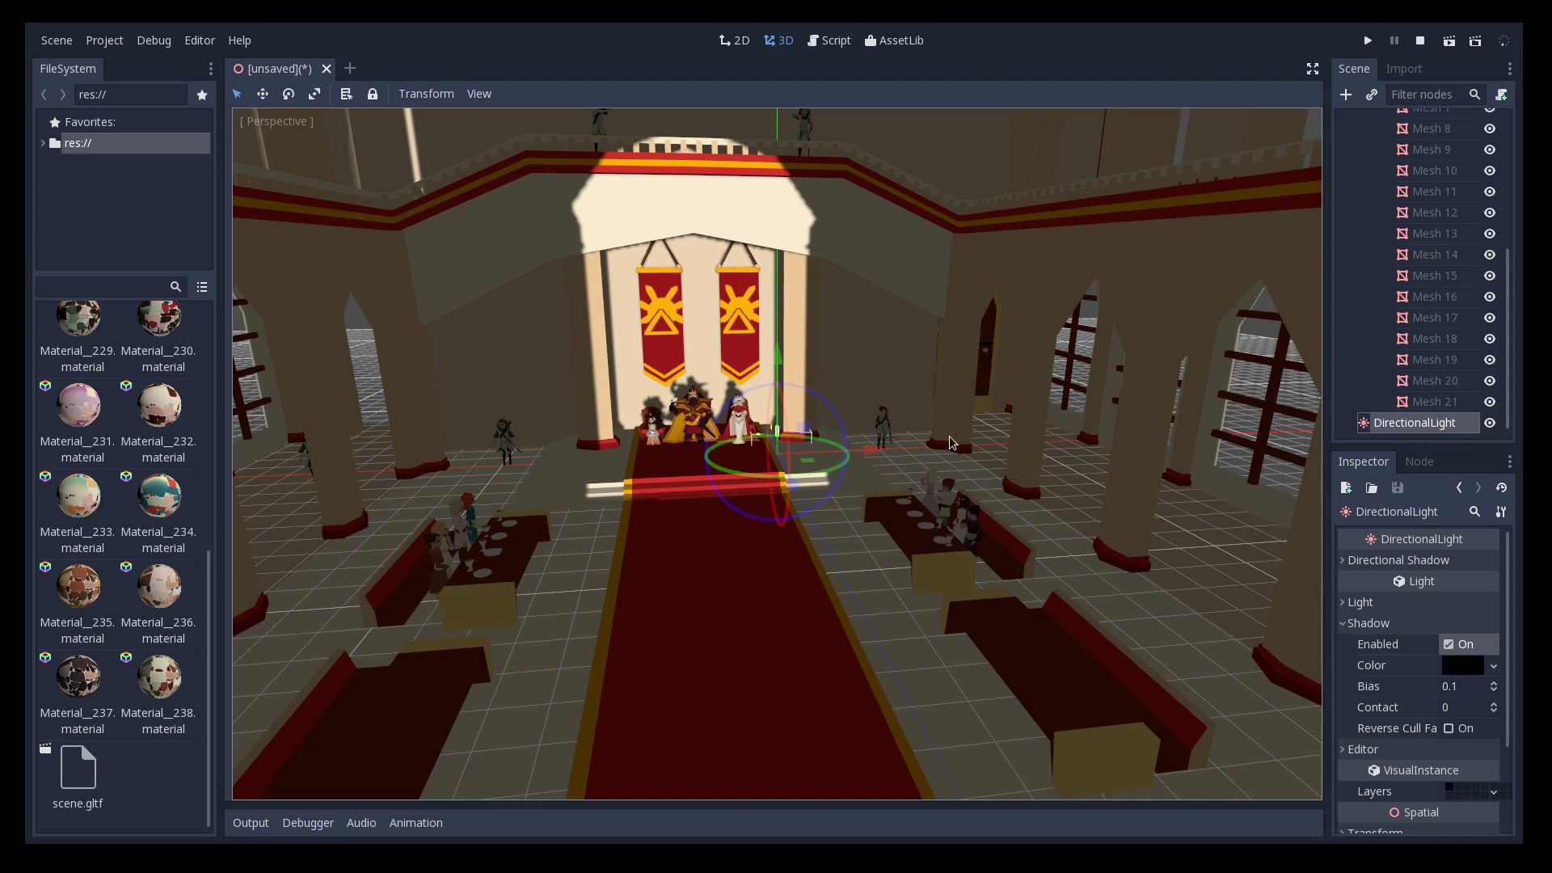
pyautogui.moveTo(822, 474); pyautogui.dragTo(731, 483)
pyautogui.rightClick(731, 482)
pyautogui.moveTo(732, 483); pyautogui.dragTo(796, 457, button='middle')
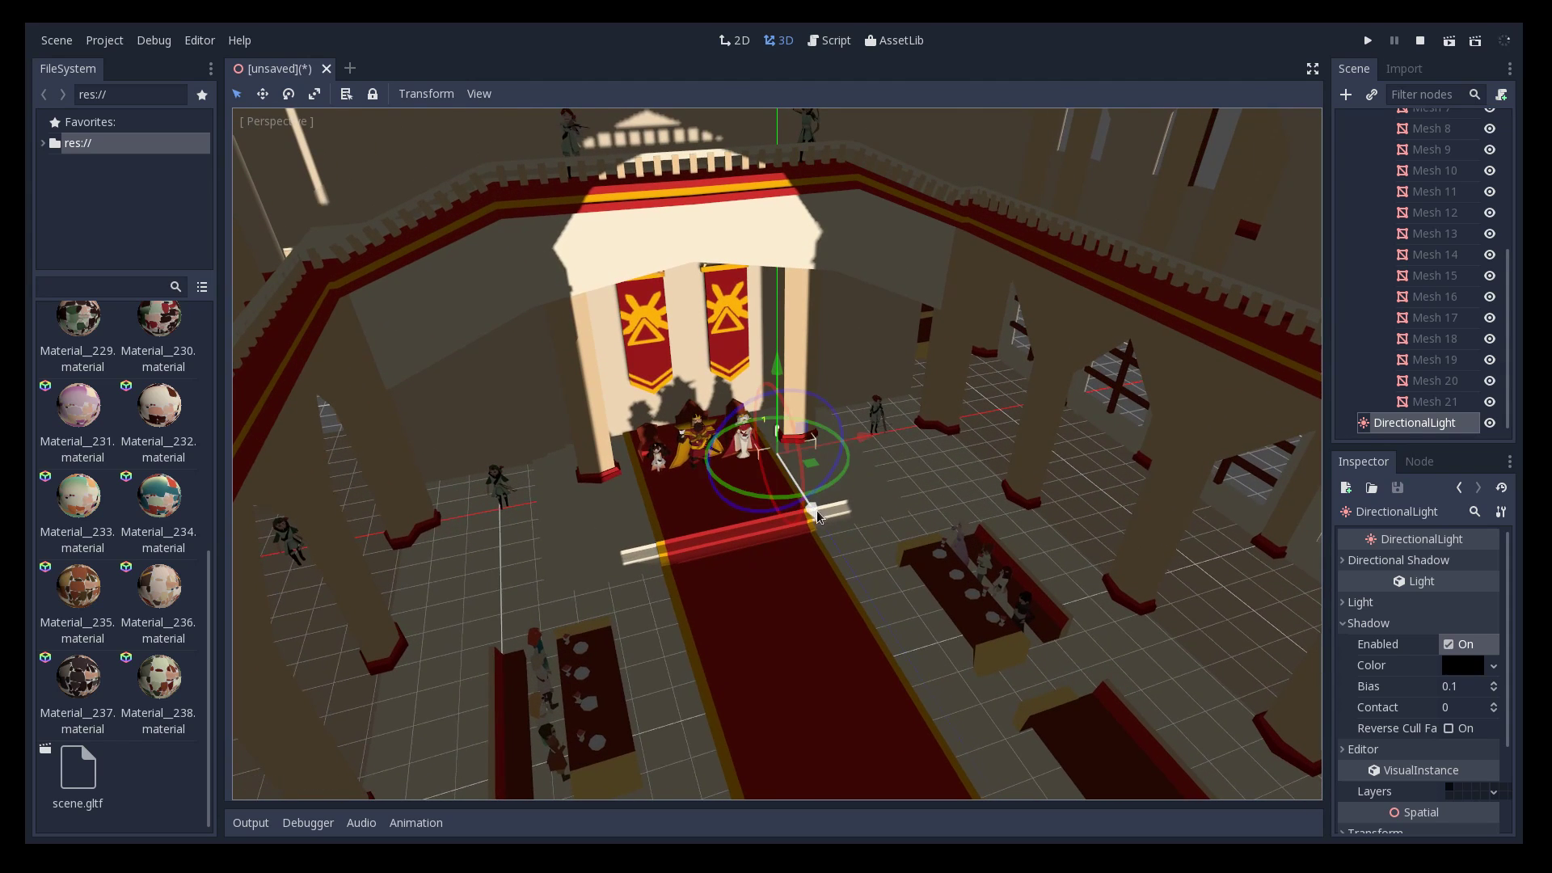
pyautogui.moveTo(820, 516); pyautogui.dragTo(985, 737)
pyautogui.moveTo(900, 565); pyautogui.dragTo(915, 467)
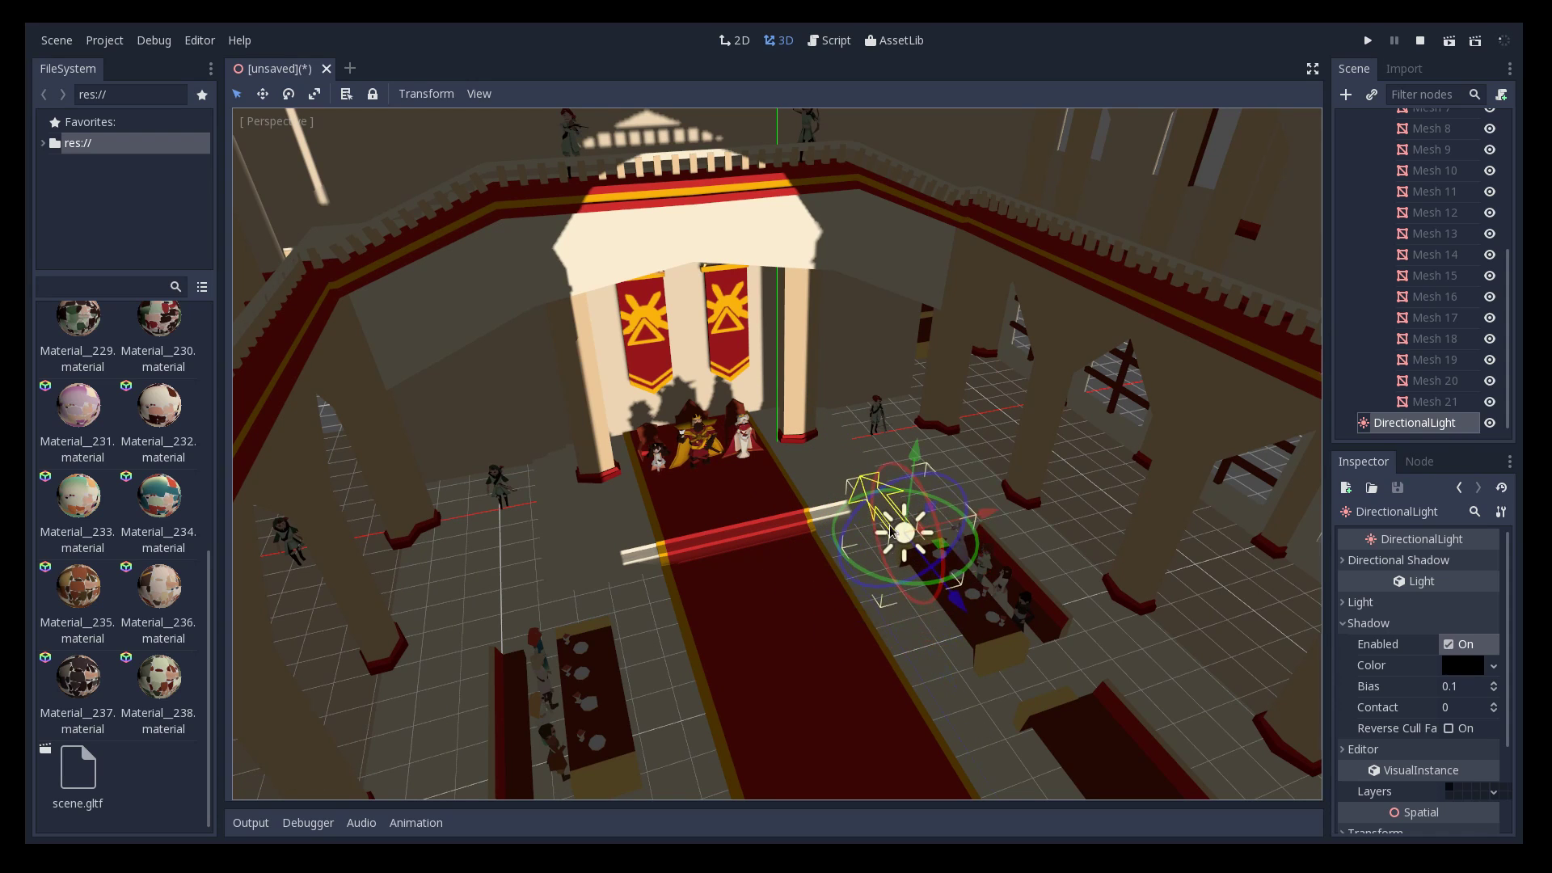
pyautogui.moveTo(872, 581); pyautogui.dragTo(892, 493)
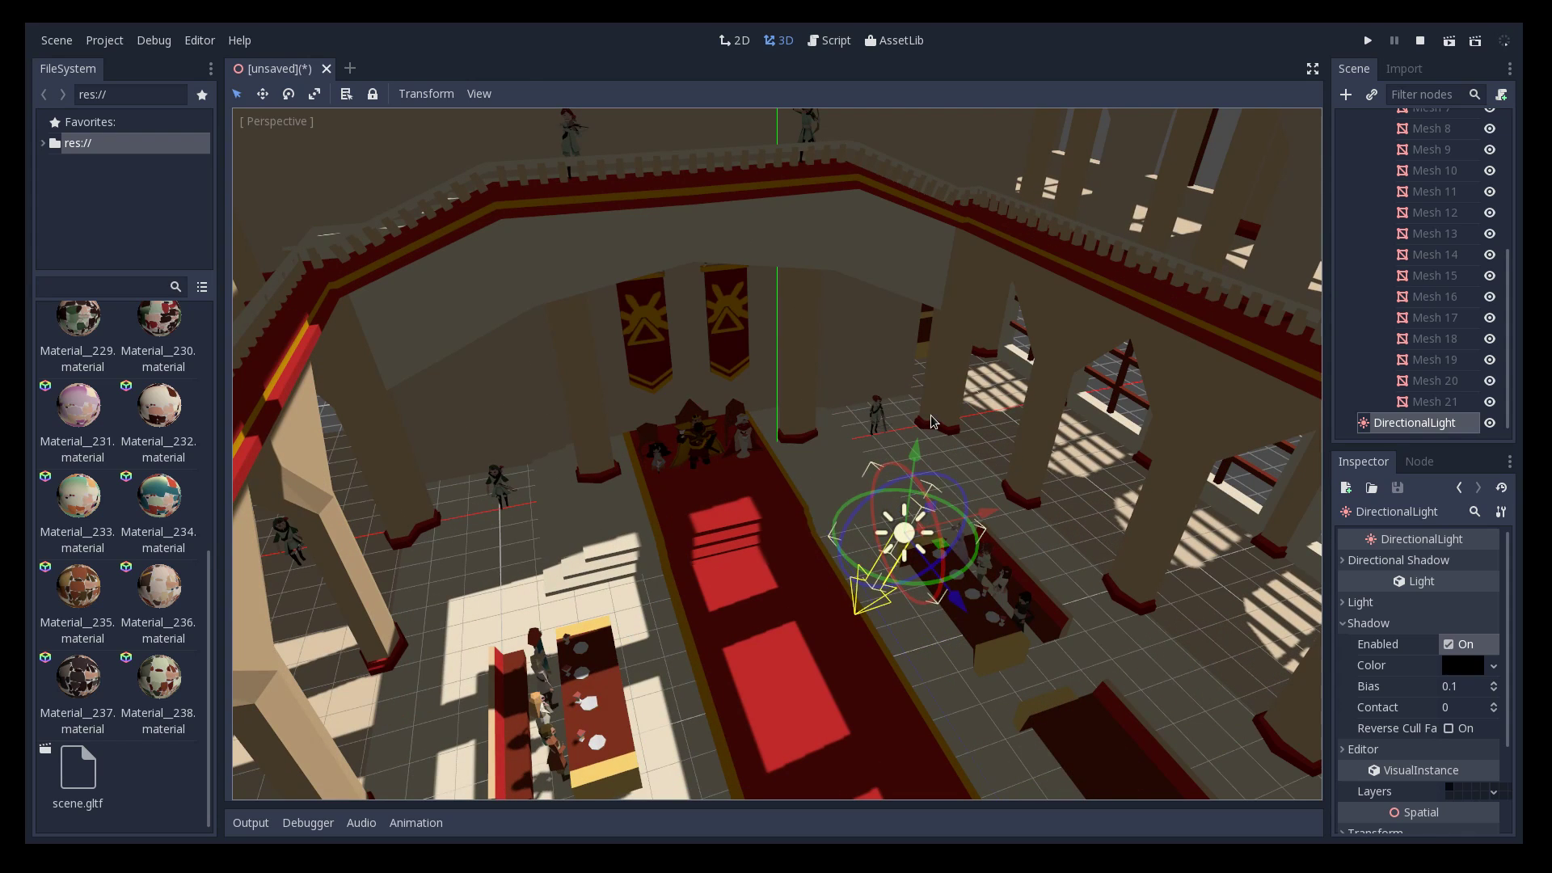
pyautogui.click(924, 461)
pyautogui.moveTo(926, 461); pyautogui.dragTo(962, 396, button='middle')
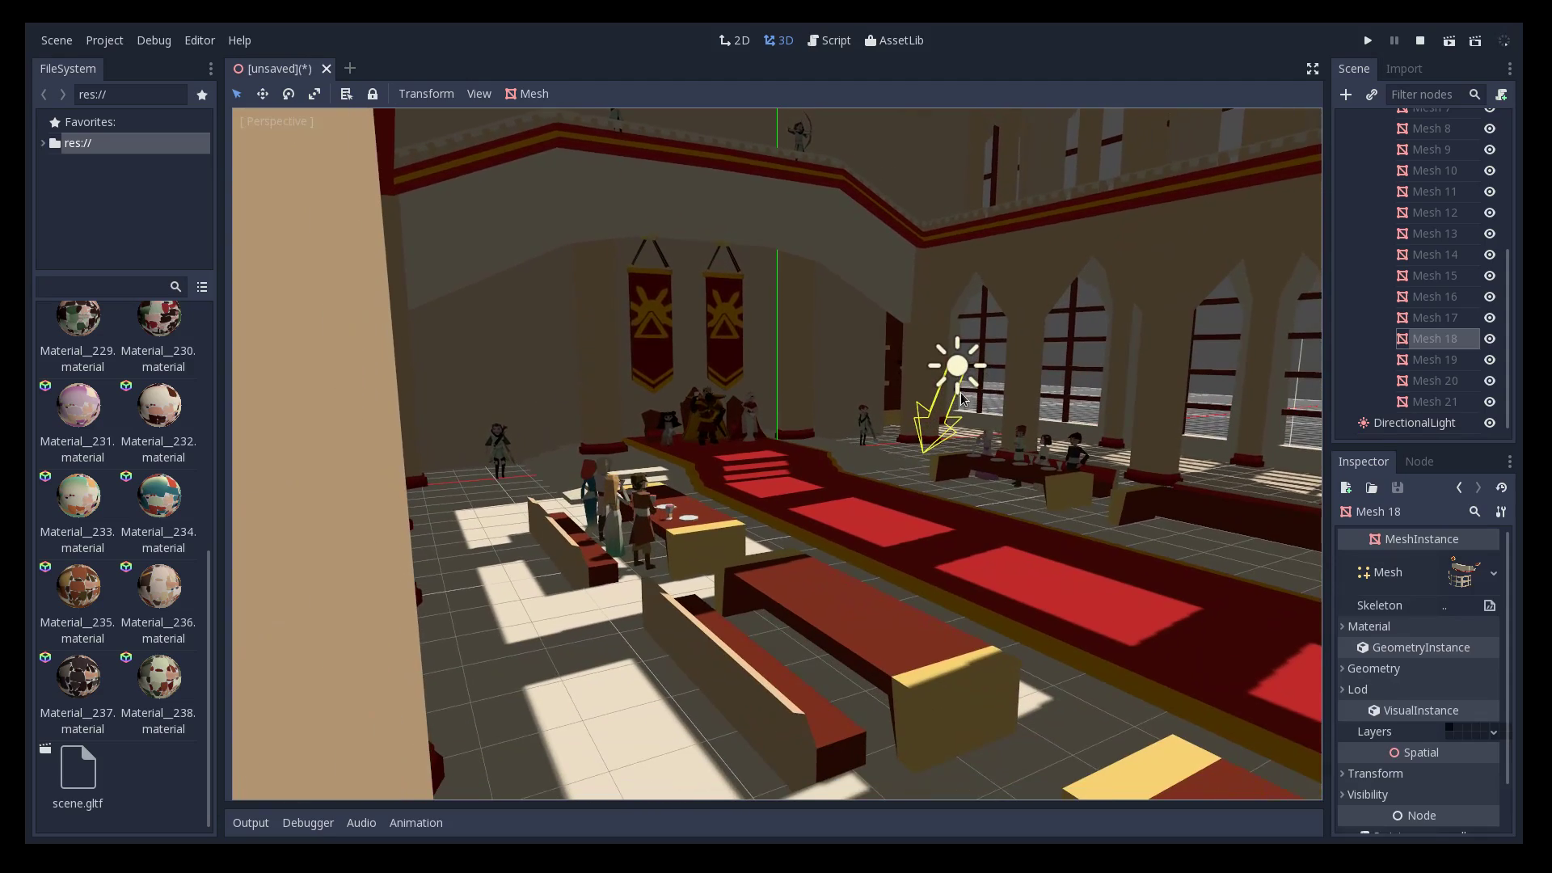
pyautogui.moveTo(1056, 437); pyautogui.dragTo(1022, 440, button='middle')
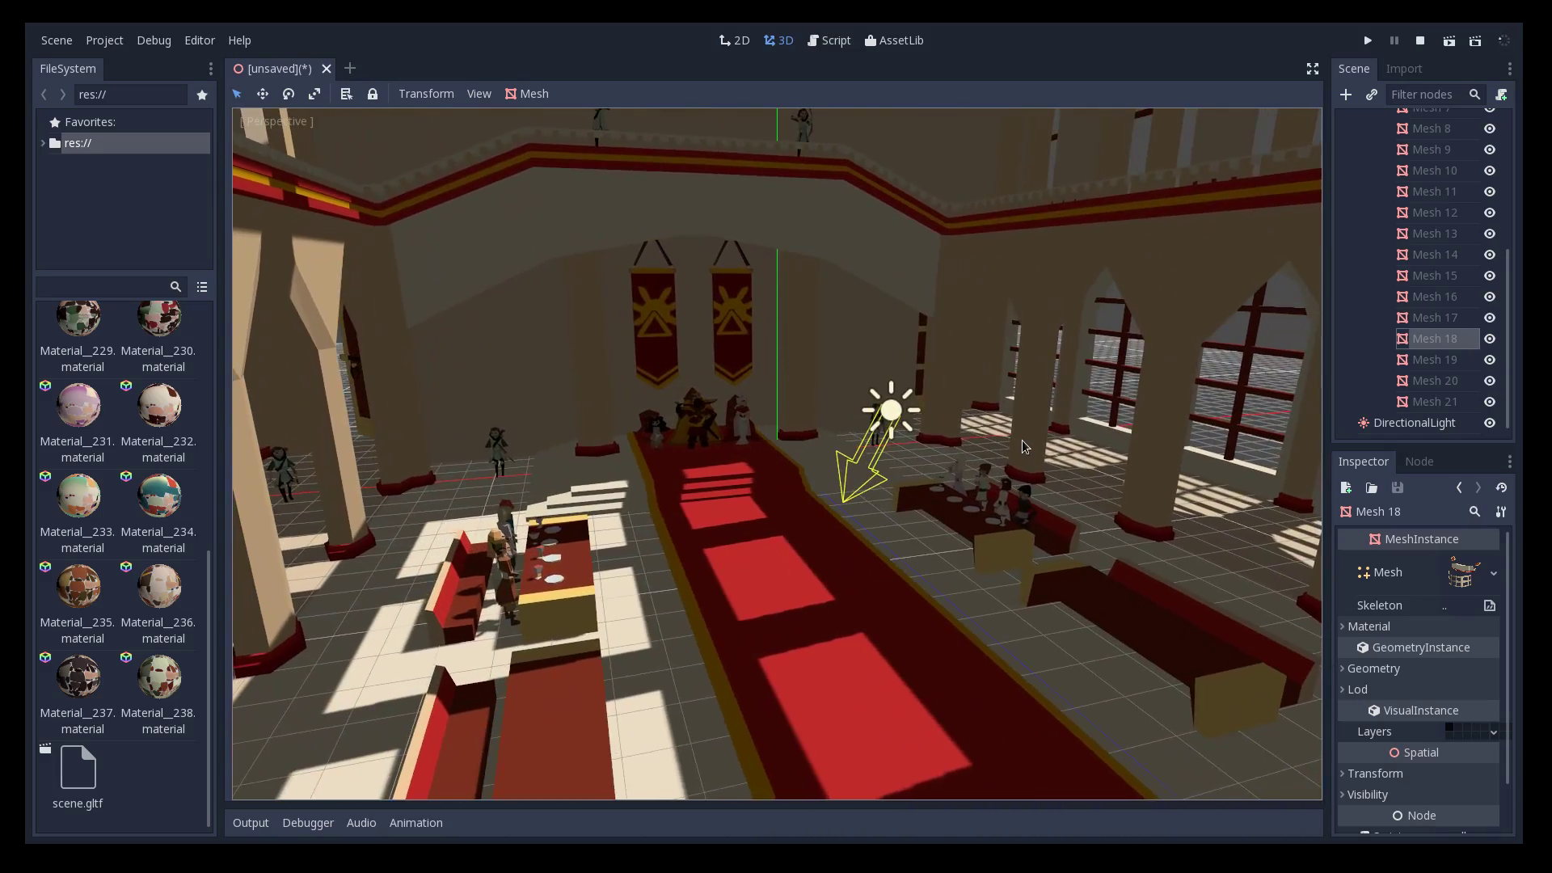
# Add a GIProbe node under the Scene Root
pyautogui.scroll(-10, 1022, 439)
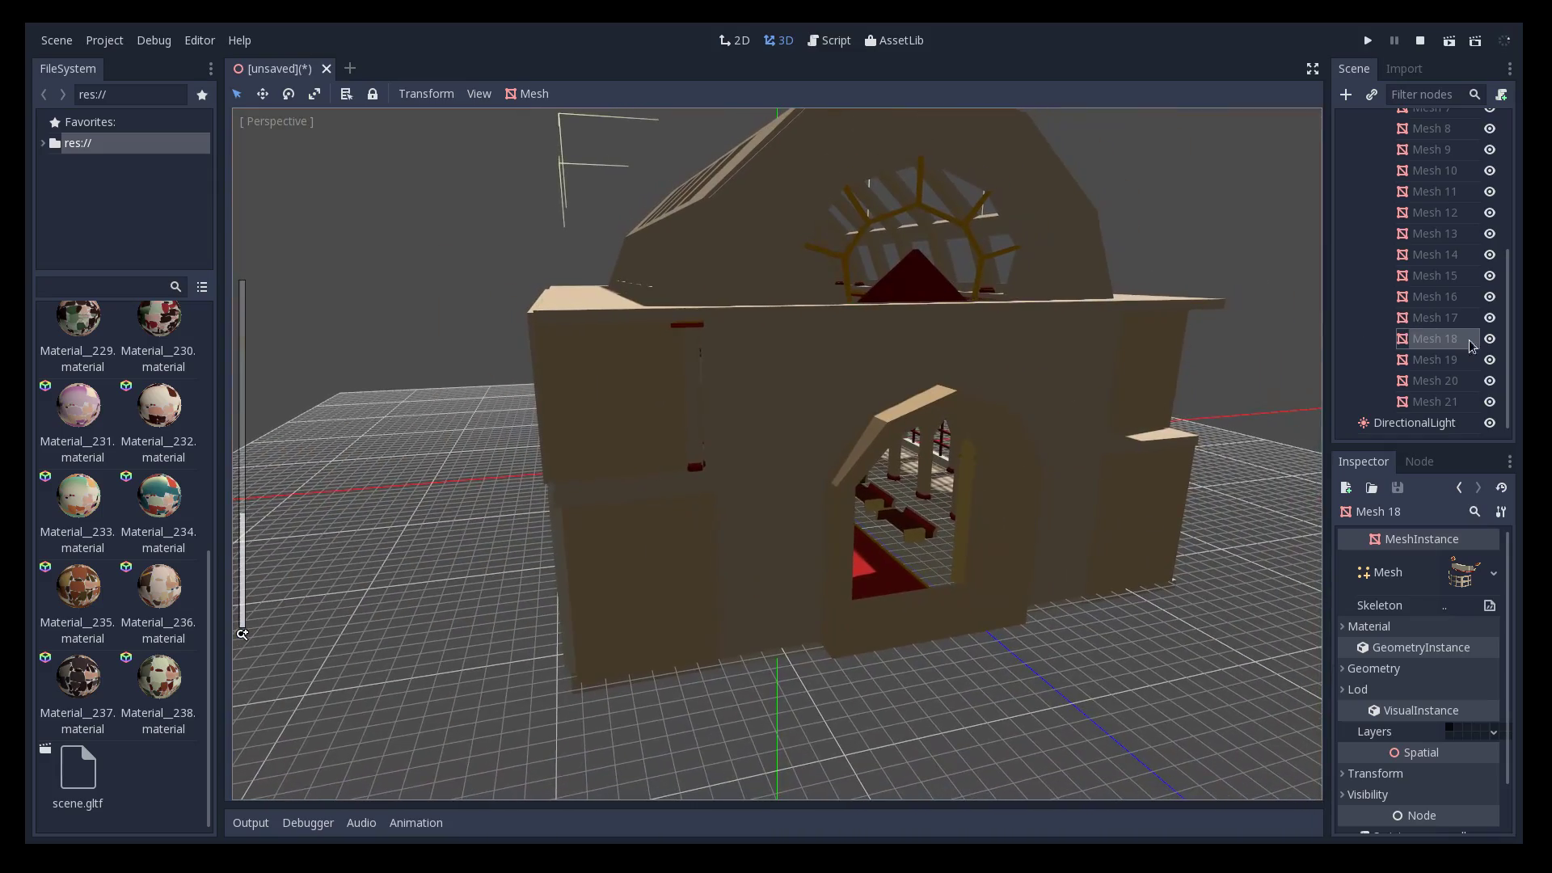
pyautogui.scroll(5, 1507, 339)
pyautogui.click(1407, 126)
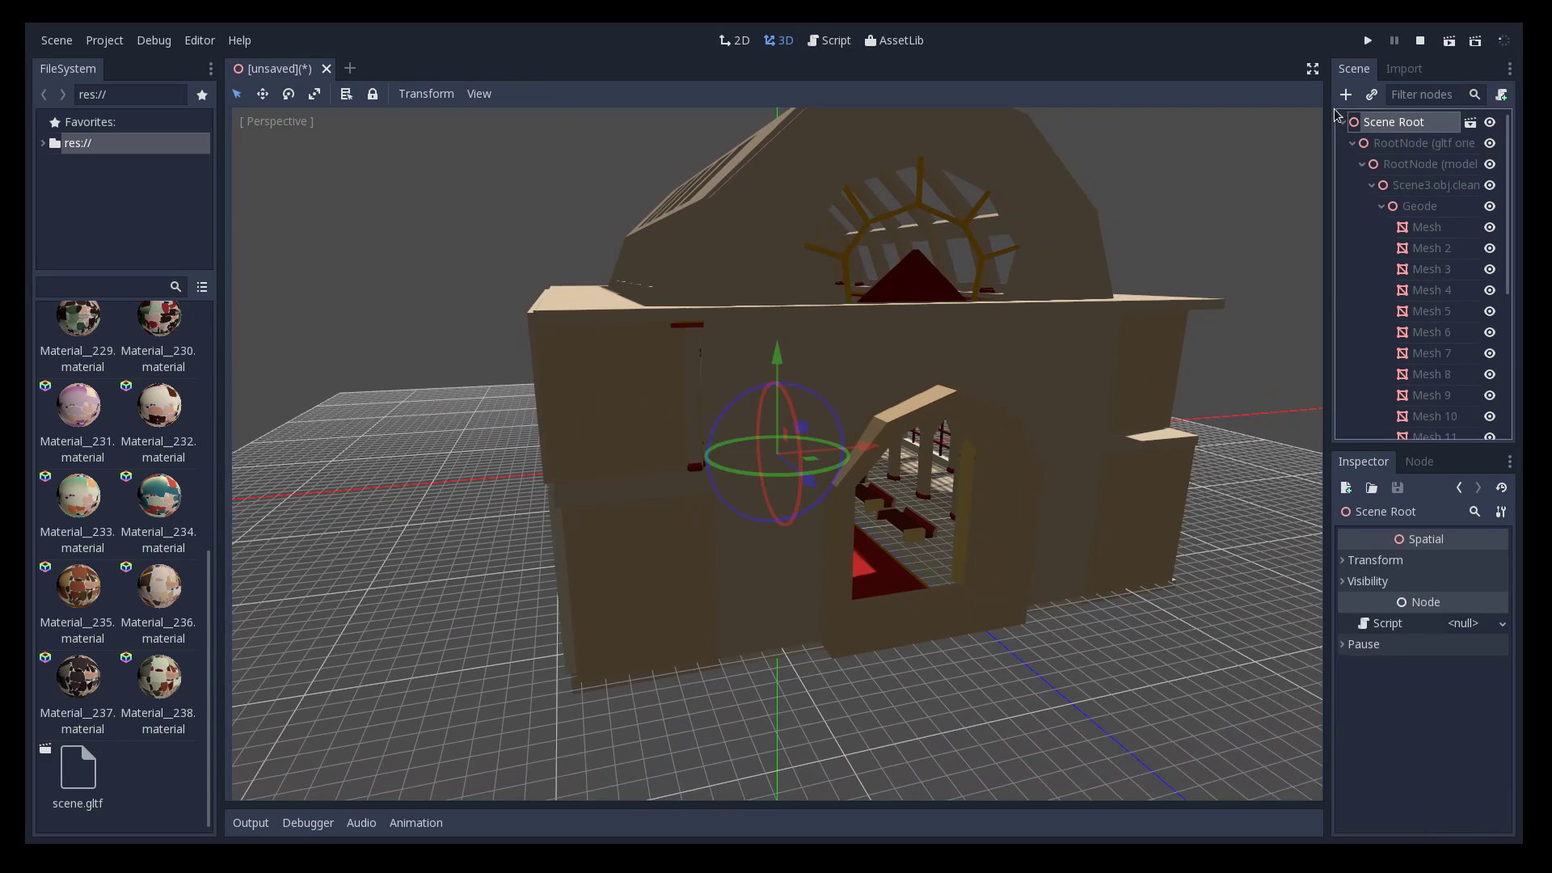
pyautogui.click(1345, 94)
pyautogui.write('gi')
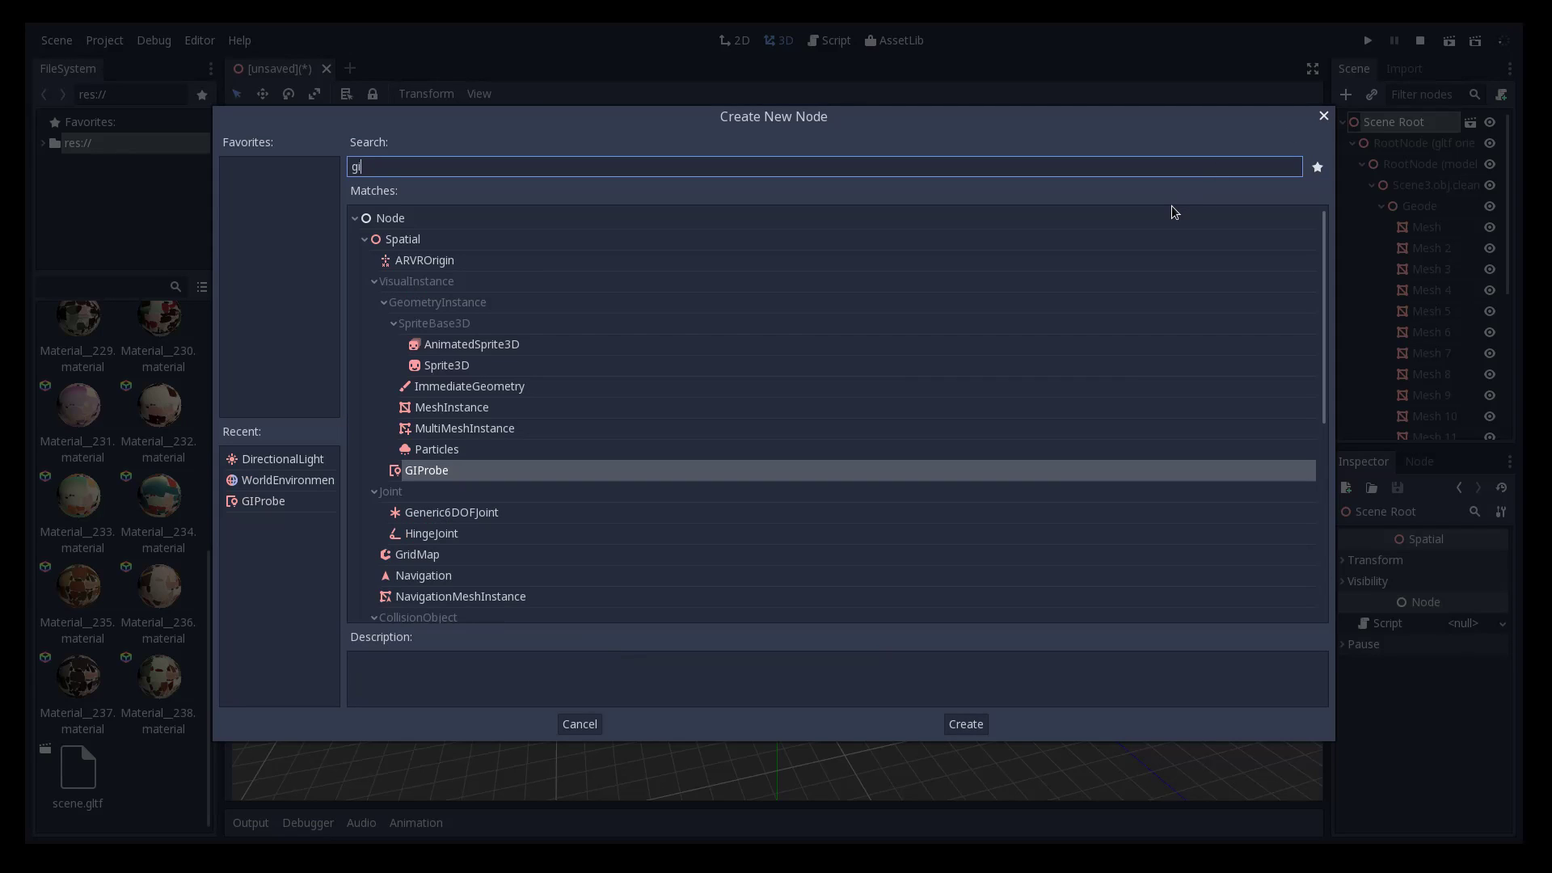
pyautogui.write('pr')
pyautogui.press('Return')
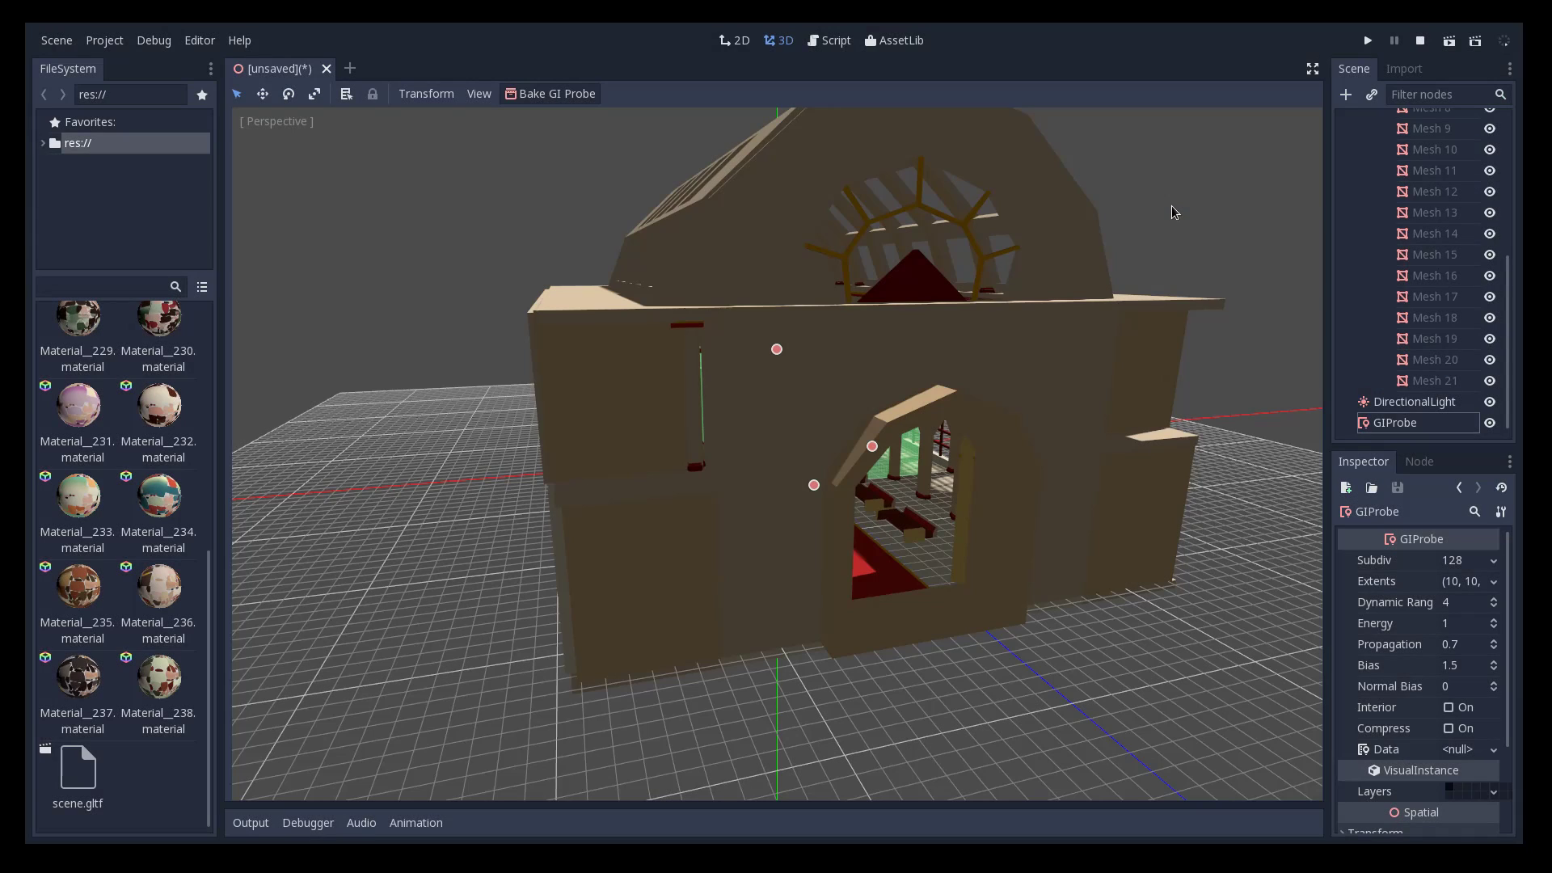
# Move the GIProbe sideways and up in the front orthogonal view so it is roughly centred on the building
pyautogui.scroll(-10, 710, 247)
pyautogui.moveTo(887, 360); pyautogui.dragTo(1008, 337, button='middle')
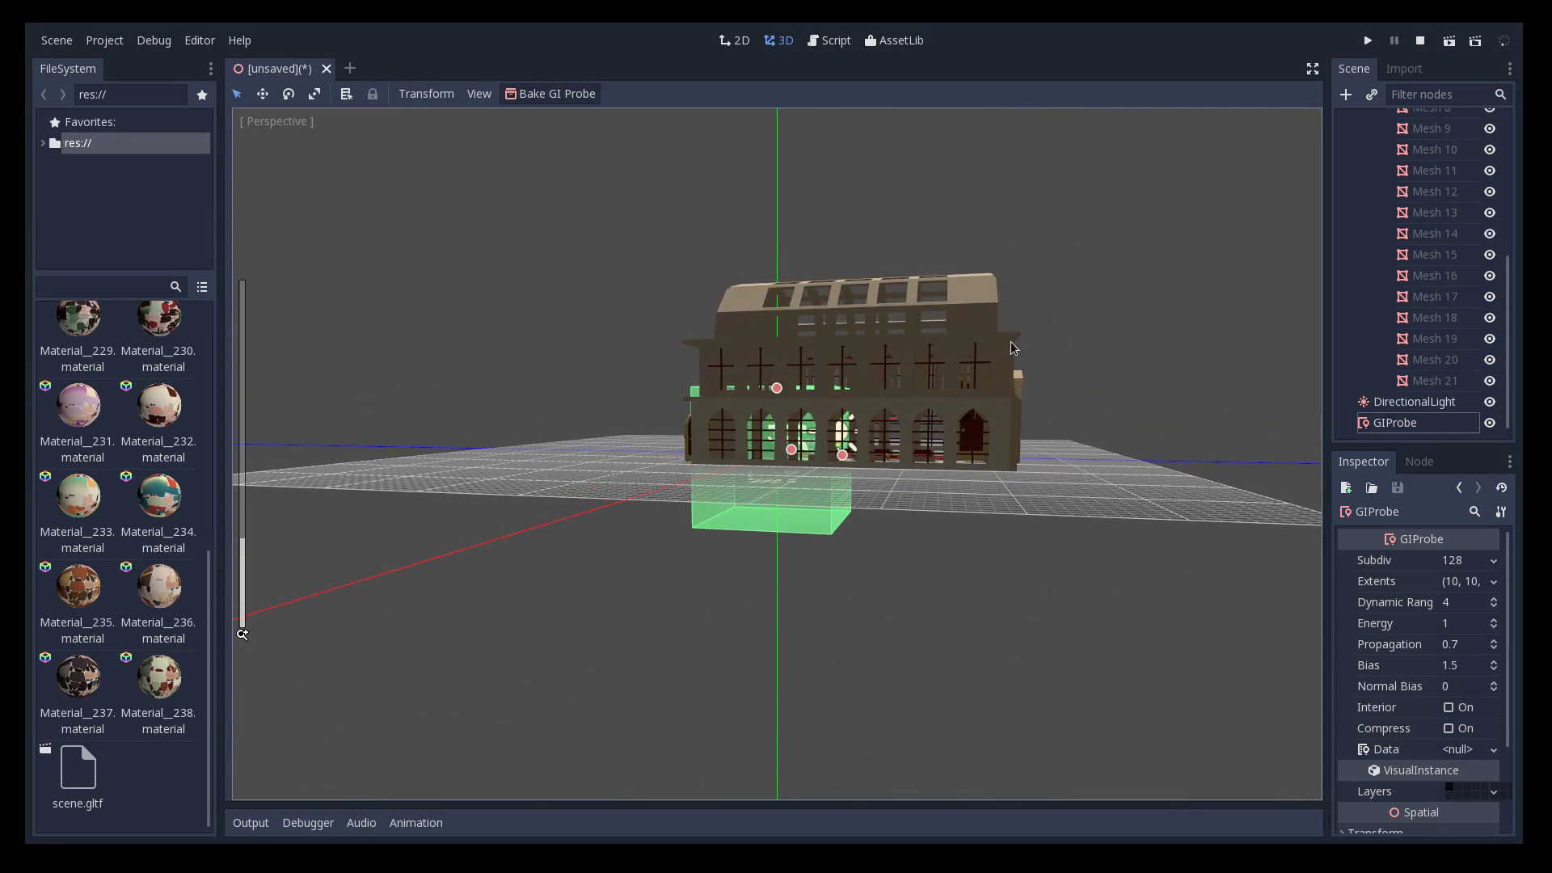
pyautogui.press('KP_5')
pyautogui.press('KP_1')
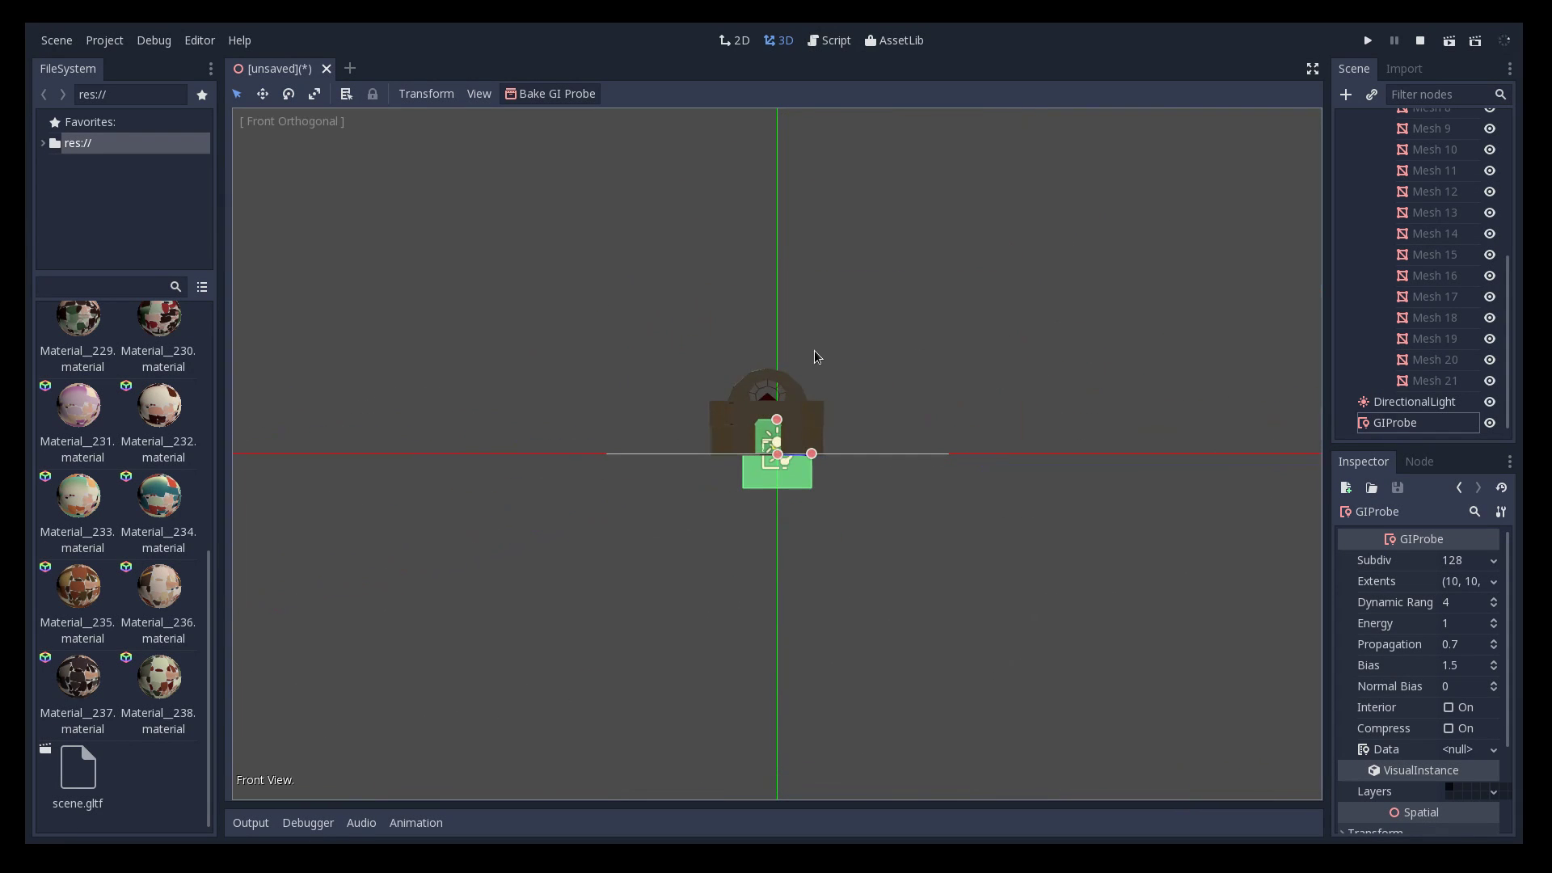
pyautogui.scroll(6, 815, 356)
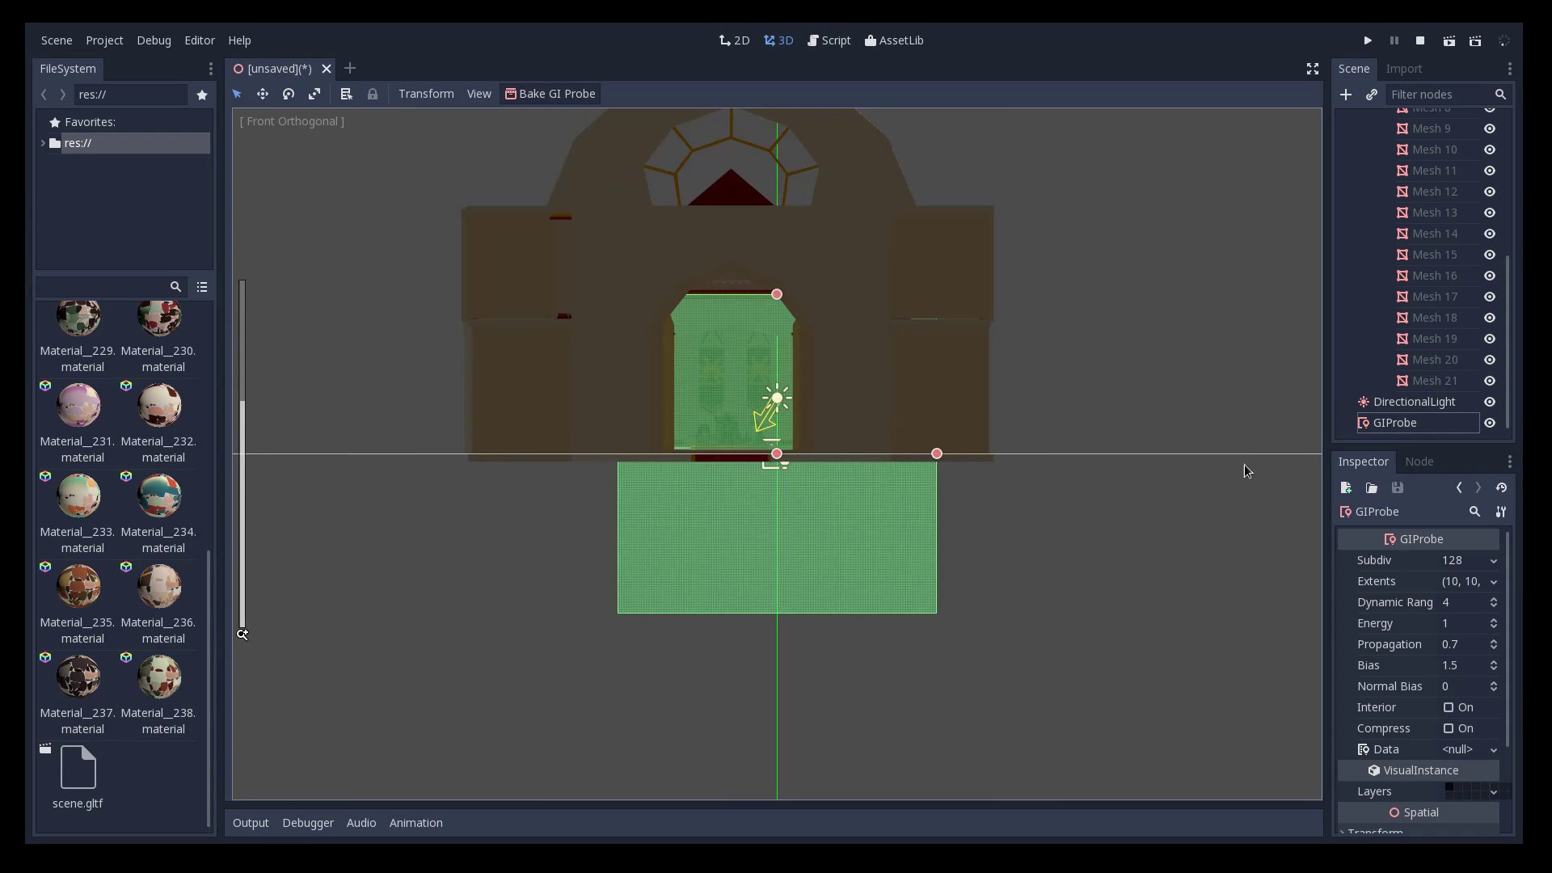
pyautogui.click(1389, 422)
pyautogui.moveTo(874, 450); pyautogui.dragTo(804, 453)
pyautogui.scroll(-2, 700, 371)
pyautogui.moveTo(700, 370); pyautogui.dragTo(700, 213)
# Enlarge the GIProbe's extents to about 19.8 in X and 15.1 in Y and centre it to cover the building's front
pyautogui.moveTo(851, 298); pyautogui.dragTo(984, 289)
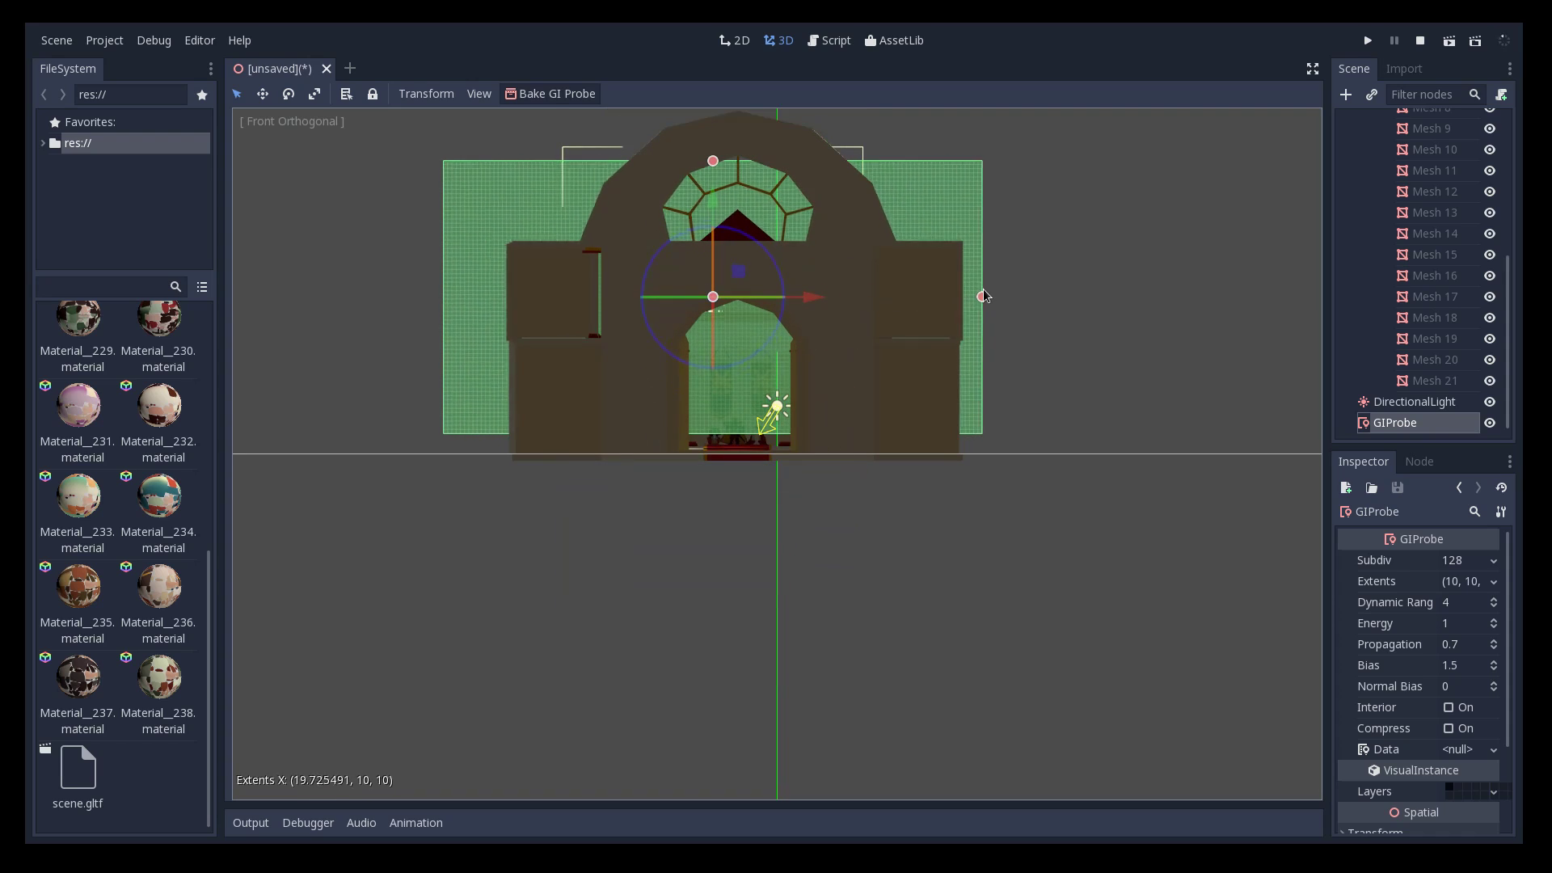
pyautogui.moveTo(812, 297); pyautogui.dragTo(851, 297)
pyautogui.scroll(-5, 850, 297)
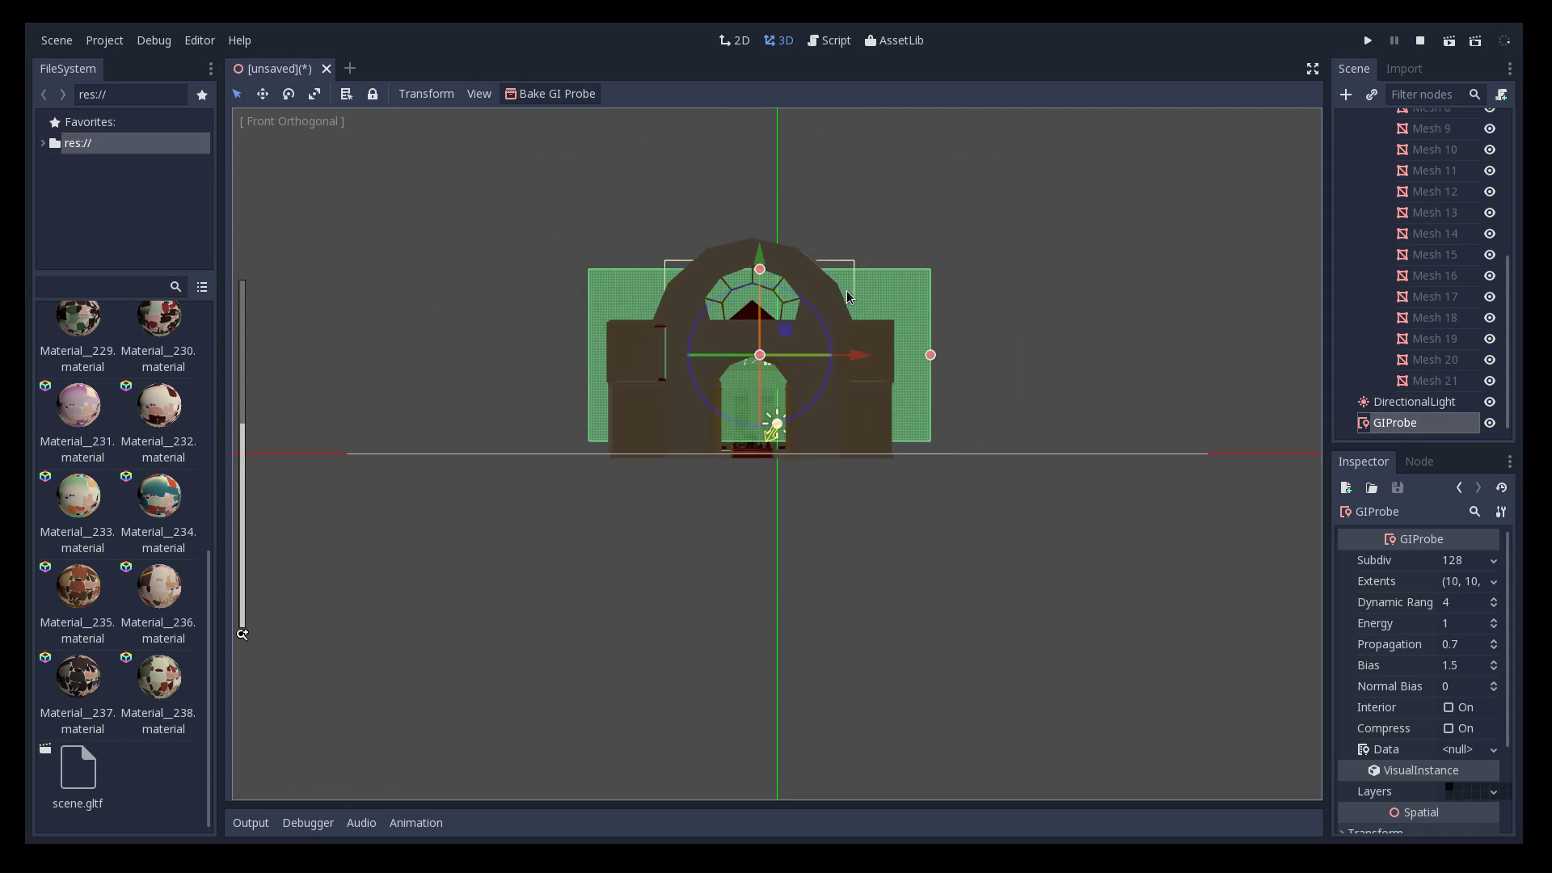
pyautogui.moveTo(760, 273); pyautogui.dragTo(761, 230)
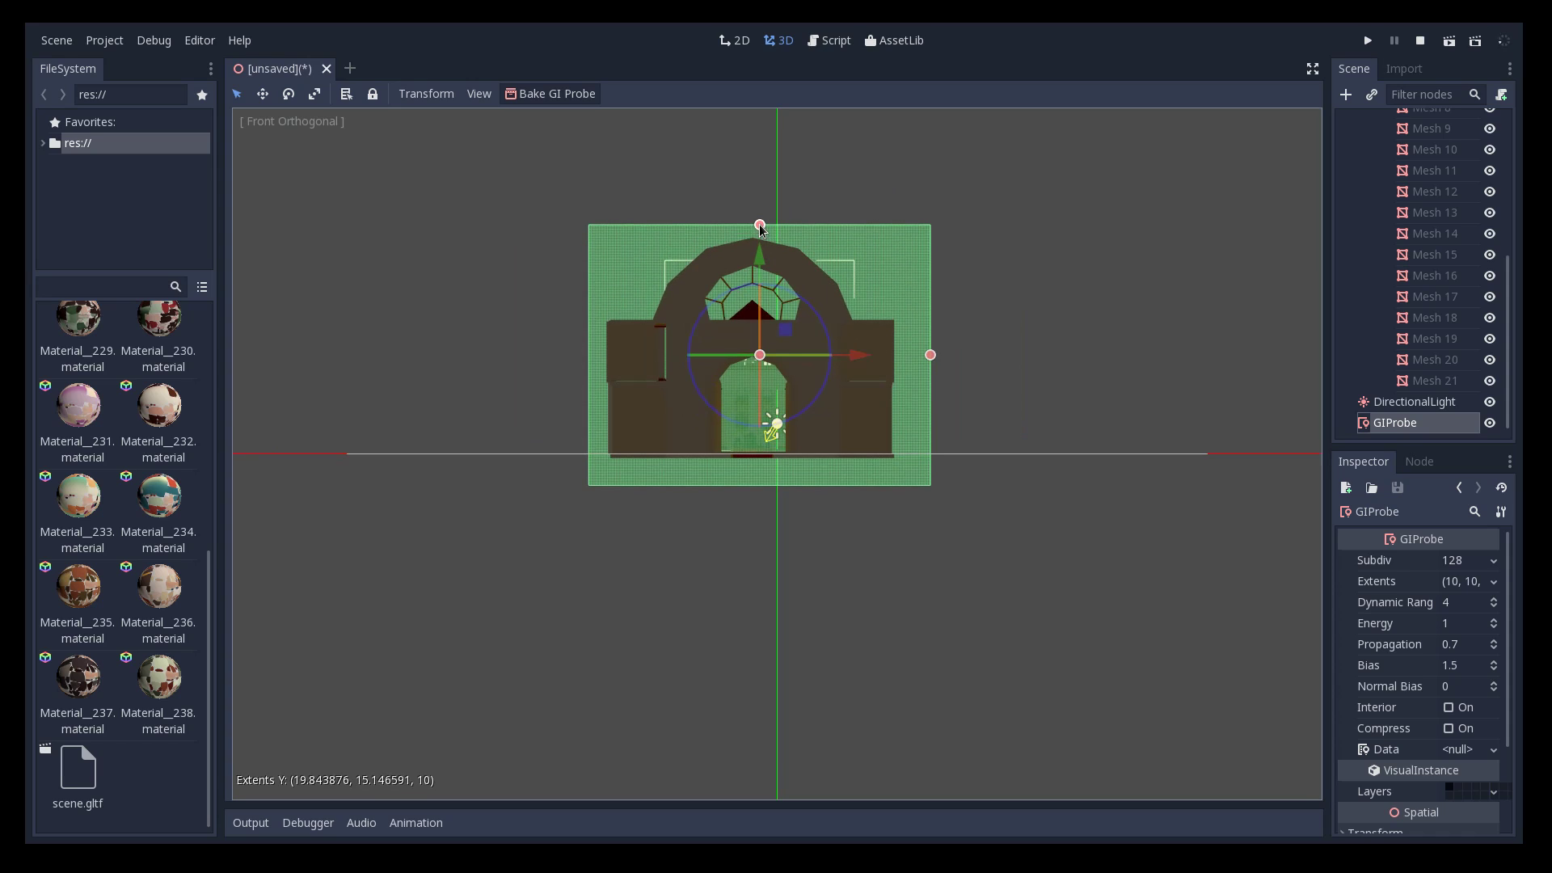
# Shift the GIProbe along the Z axis and lengthen it in the right orthogonal view to enclose the whole building
pyautogui.press('KP_3')
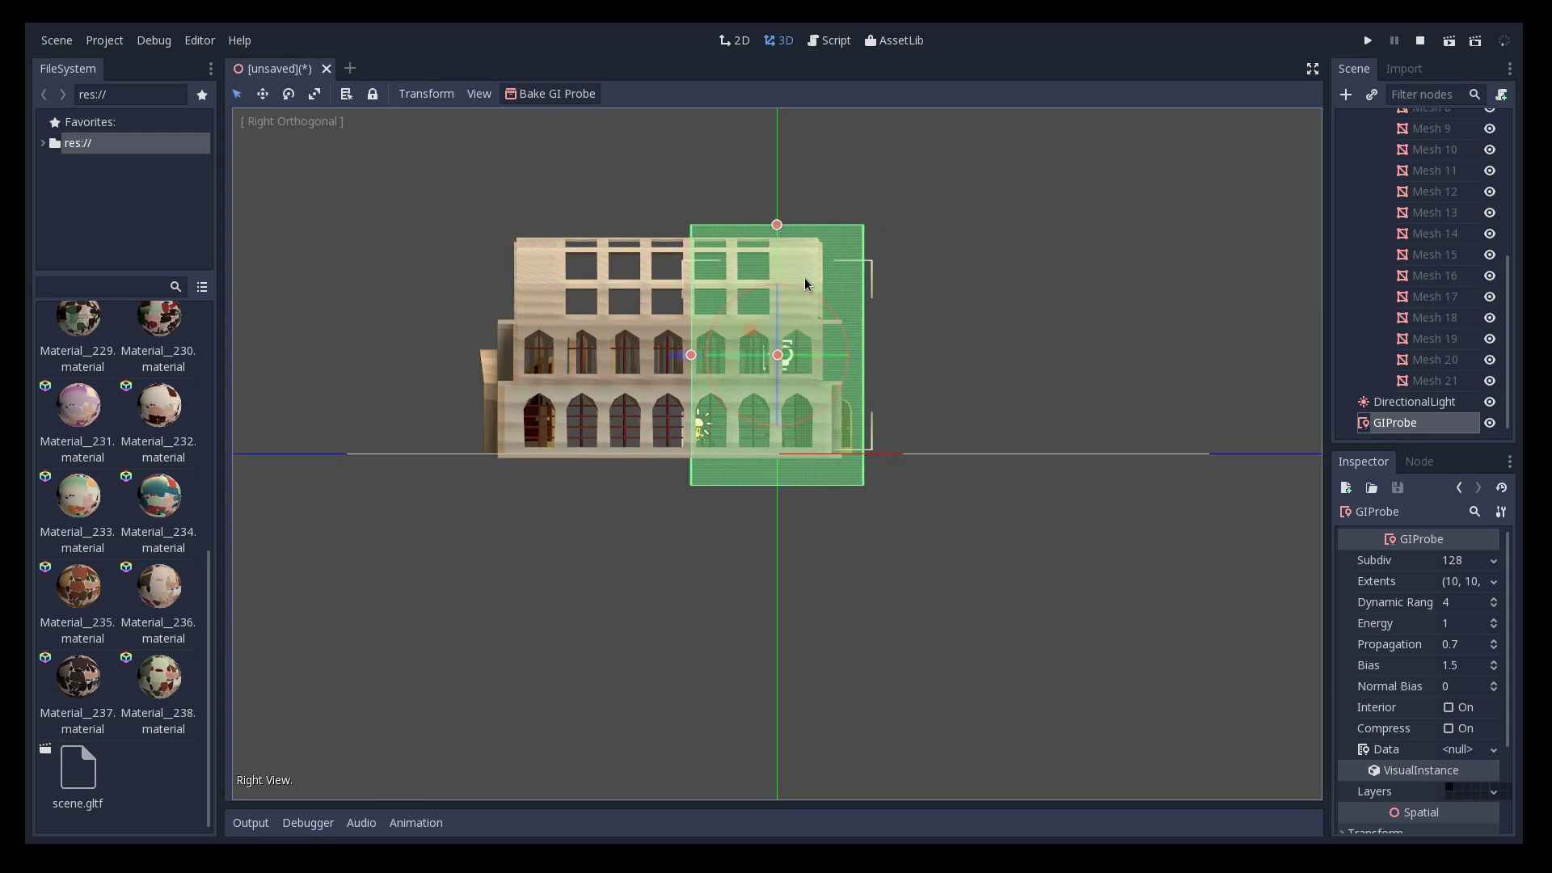
pyautogui.moveTo(692, 355); pyautogui.dragTo(572, 355)
pyautogui.moveTo(684, 360); pyautogui.dragTo(566, 359)
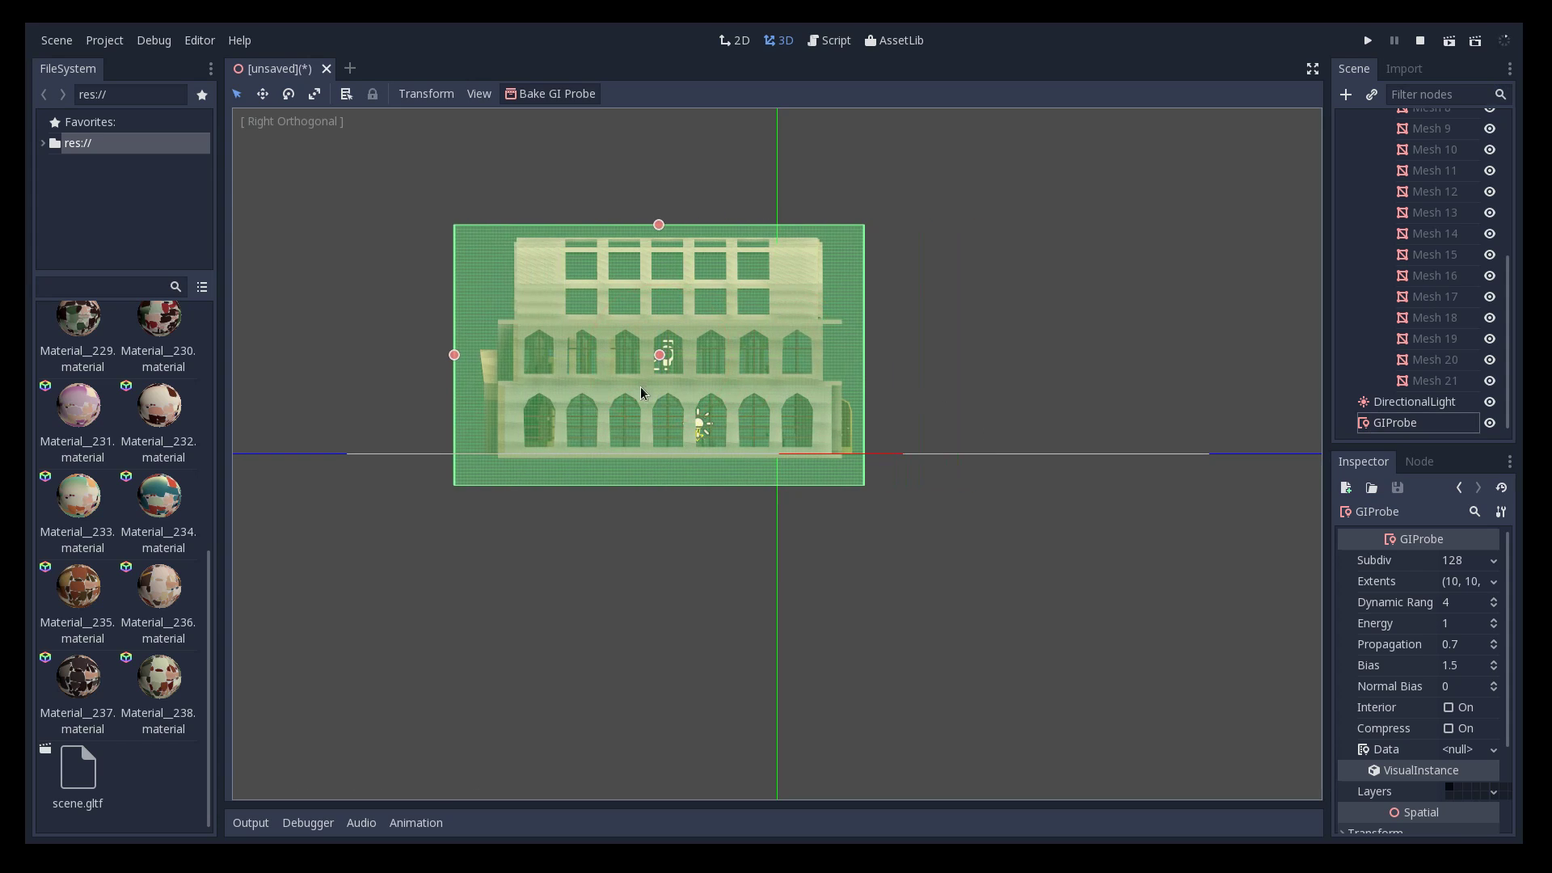
# Examine the hall's interior lighting in the perspective view, including the shadowed areas around the carpet and tables
pyautogui.moveTo(641, 393); pyautogui.dragTo(915, 418, button='middle')
pyautogui.press('KP_5')
pyautogui.scroll(8, 817, 403)
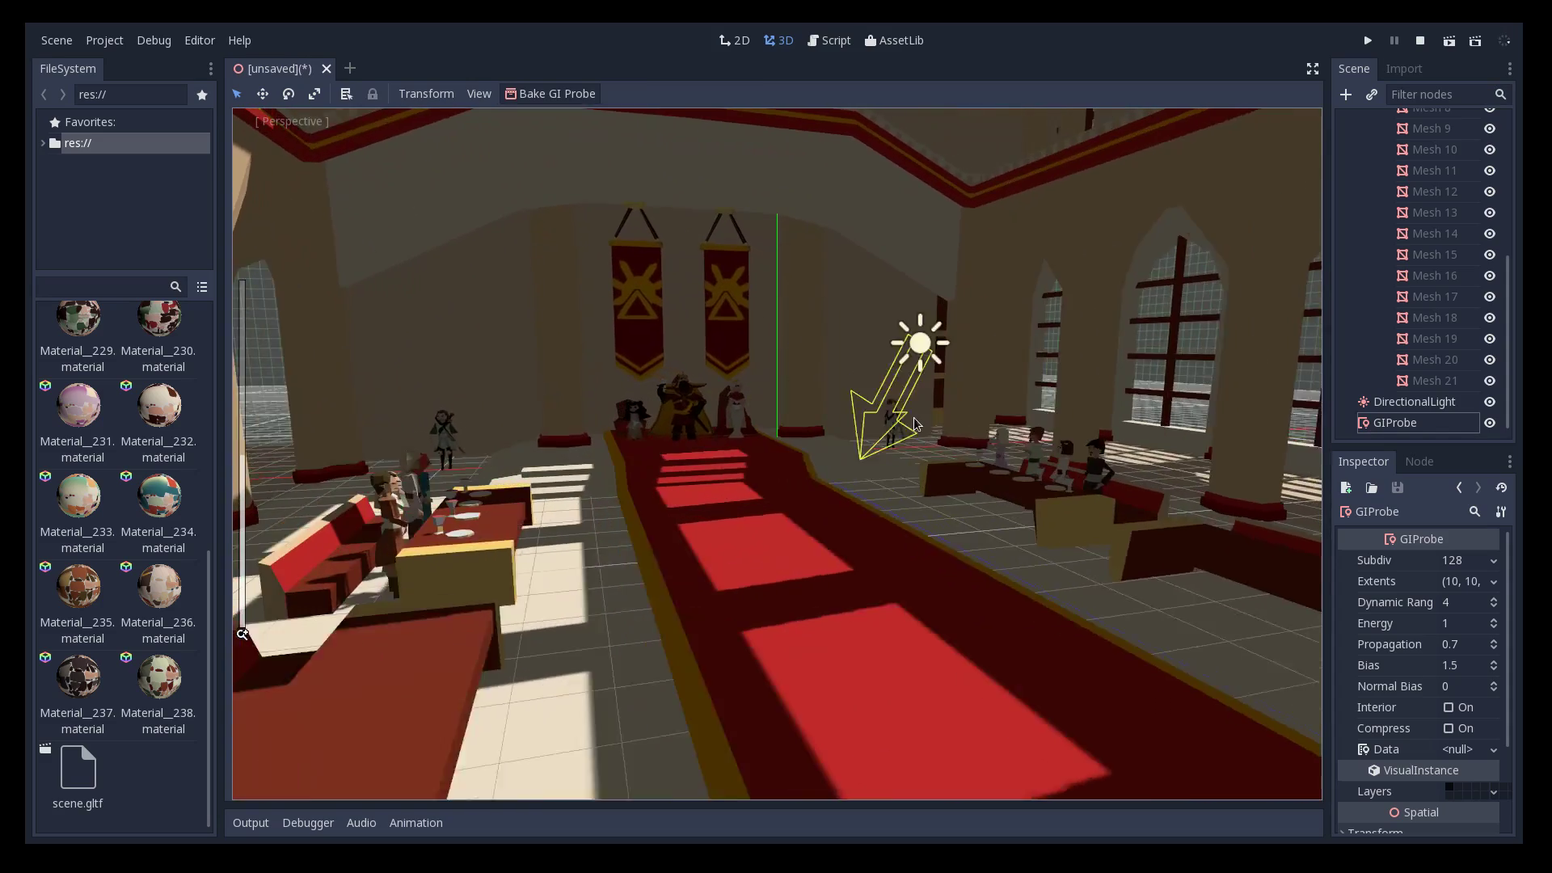
pyautogui.scroll(-7, 905, 415)
pyautogui.scroll(12, 905, 415)
pyautogui.scroll(-12, 906, 419)
pyautogui.scroll(5, 906, 420)
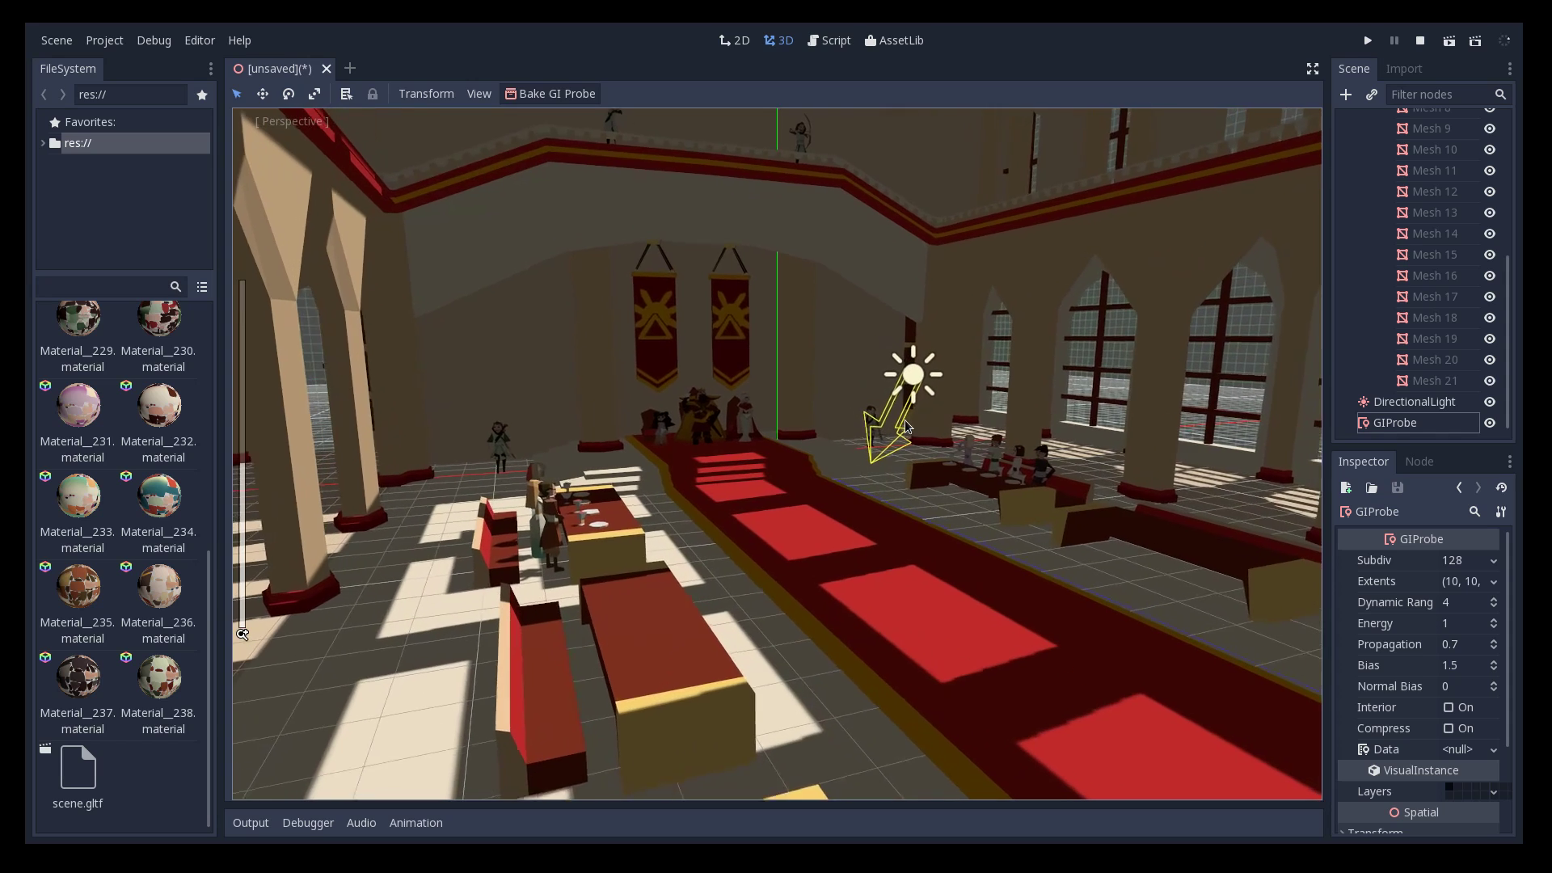
pyautogui.keyDown('shift'); pyautogui.moveTo(945, 436); pyautogui.dragTo(959, 428, button='middle'); pyautogui.keyUp('shift')
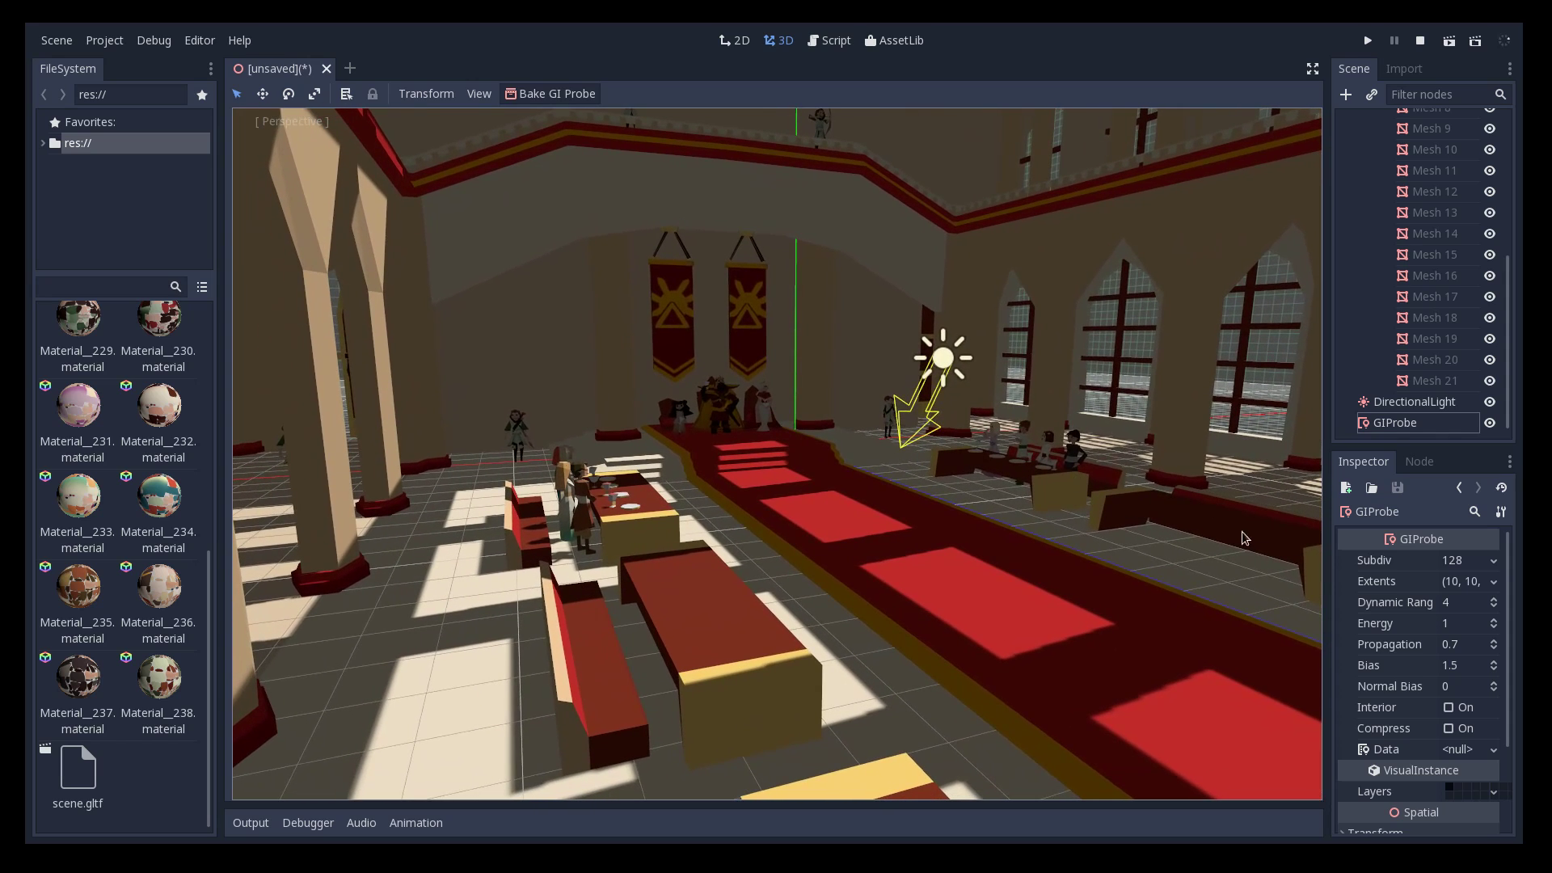
# Bake the GIProbe and check the global illumination inside the hall
pyautogui.click(1397, 404)
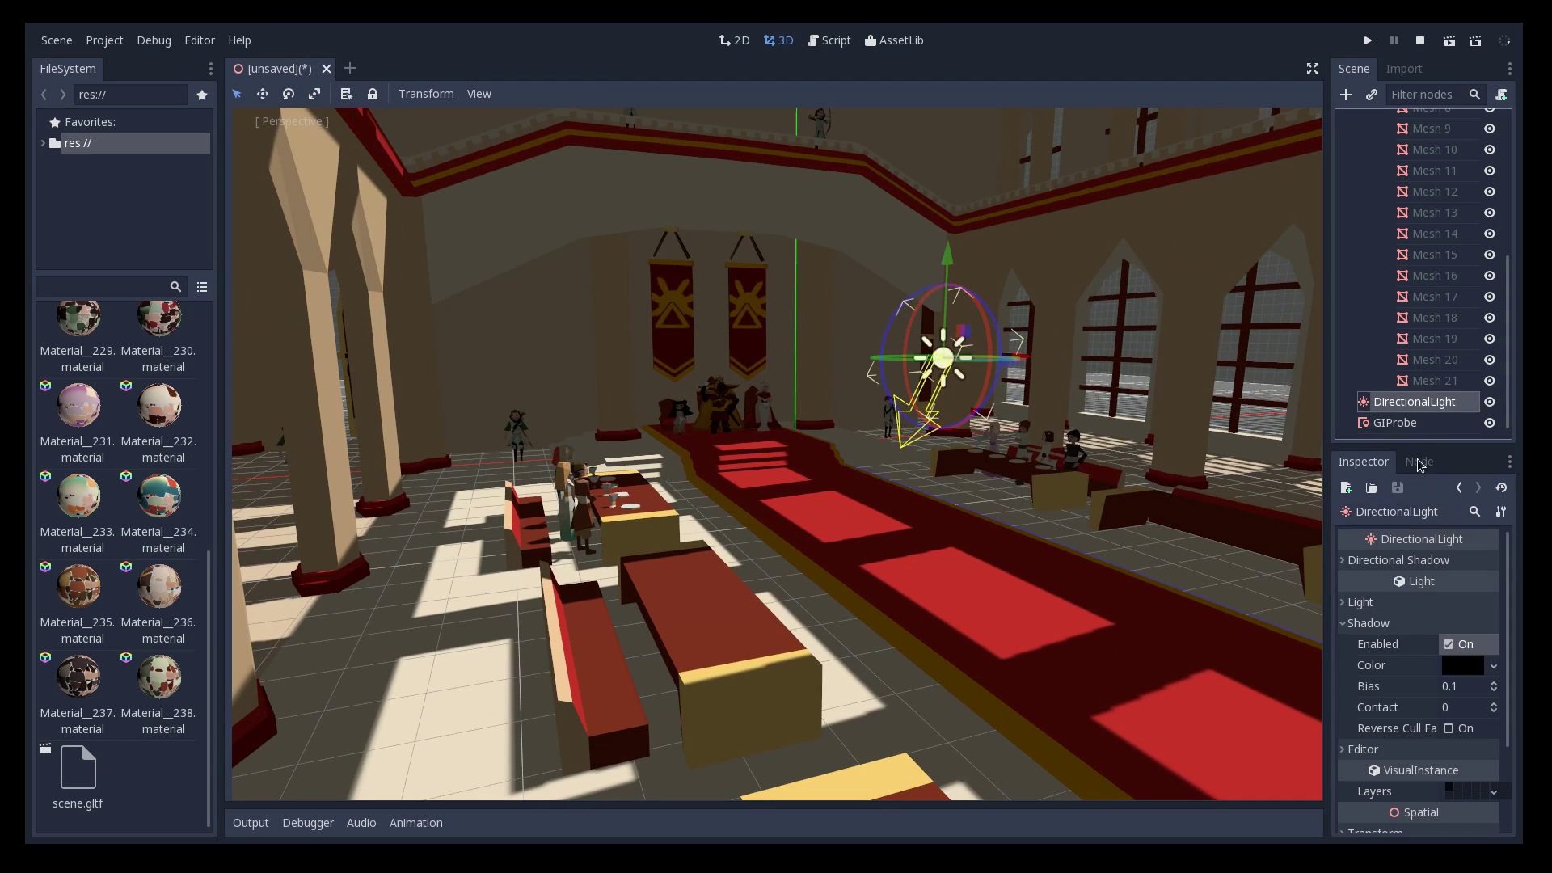
pyautogui.click(1397, 423)
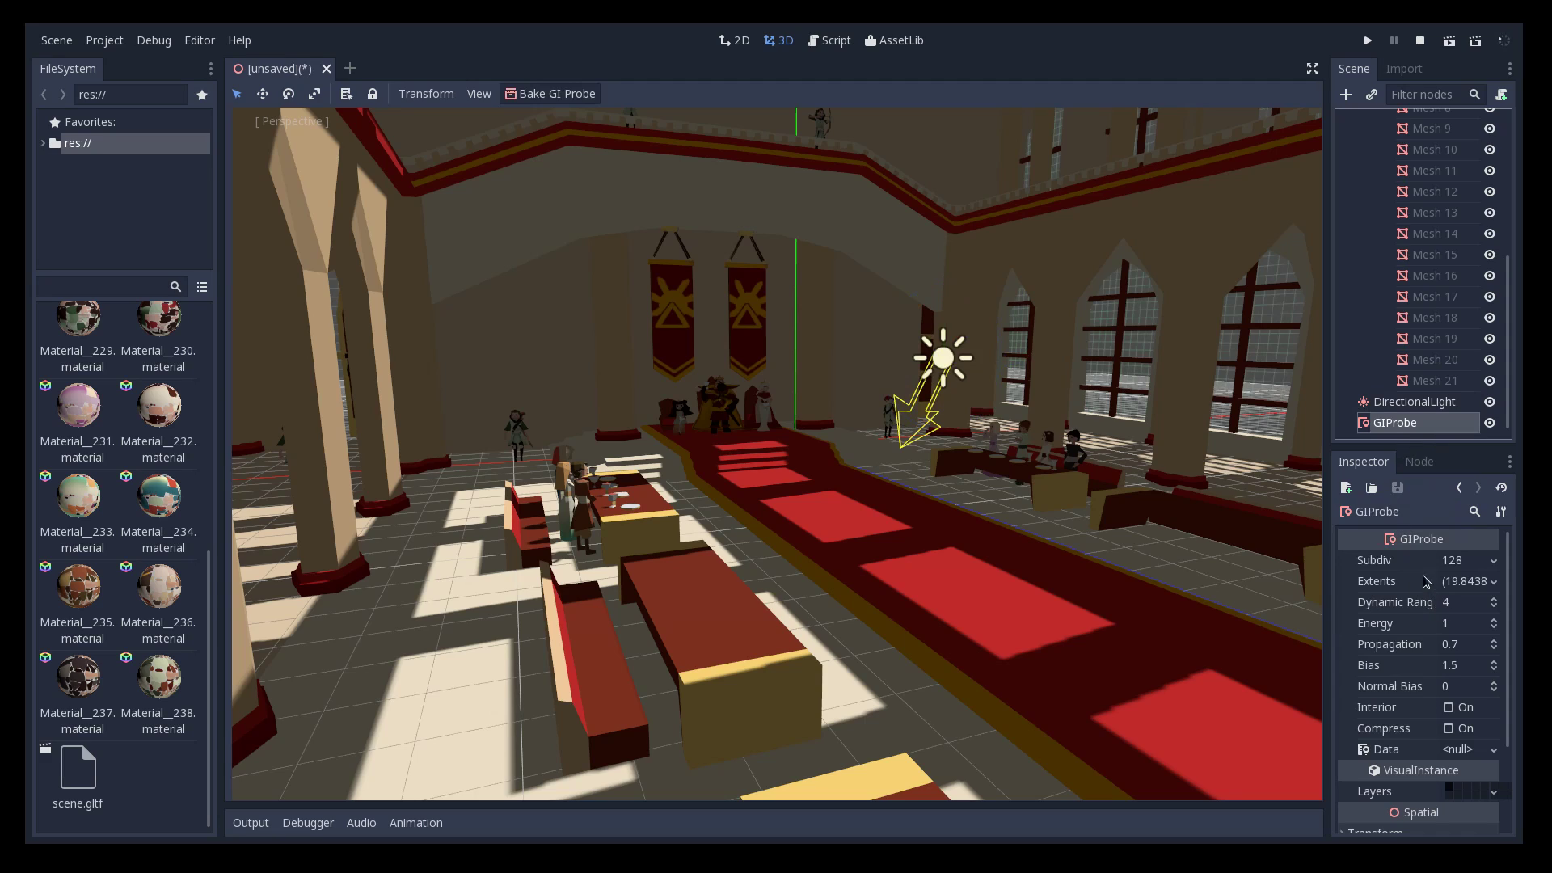
pyautogui.click(555, 95)
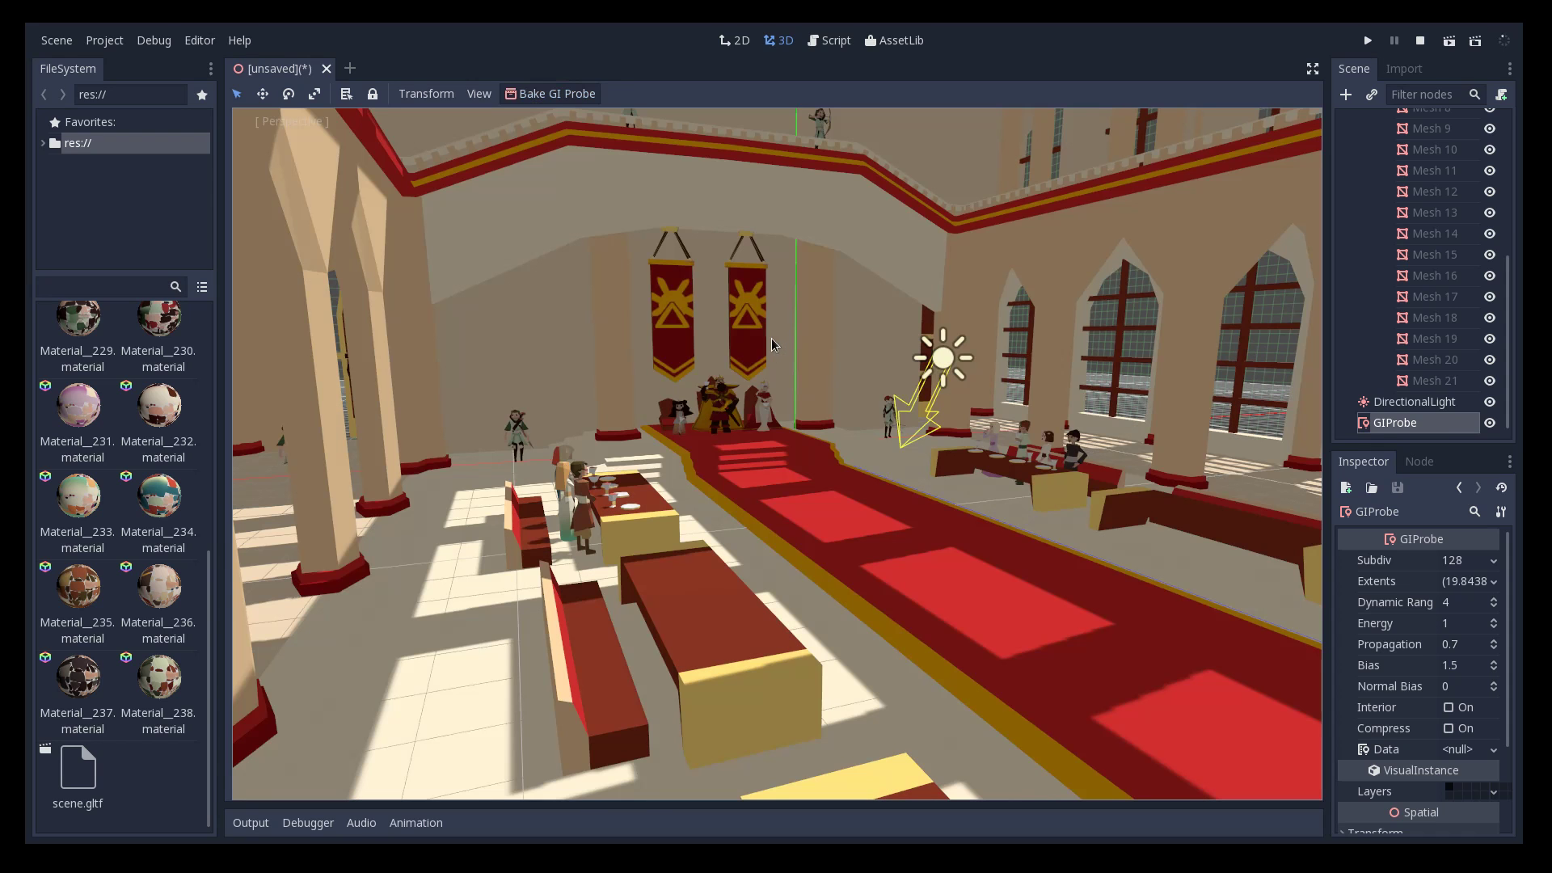
pyautogui.click(760, 380)
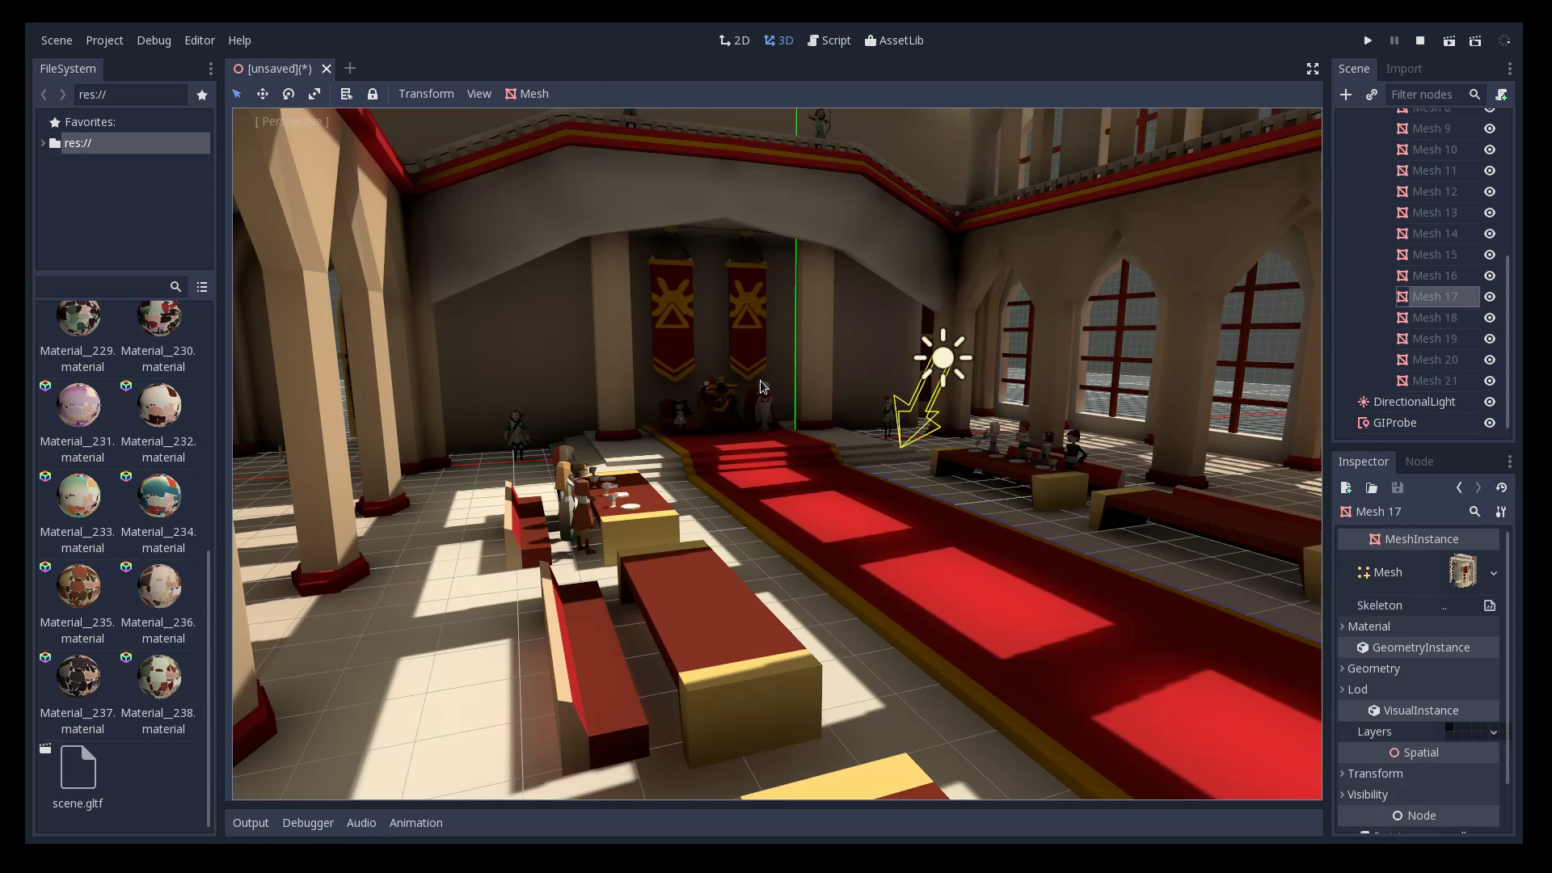
pyautogui.moveTo(922, 445); pyautogui.dragTo(939, 447, button='middle')
pyautogui.scroll(-3, 939, 444)
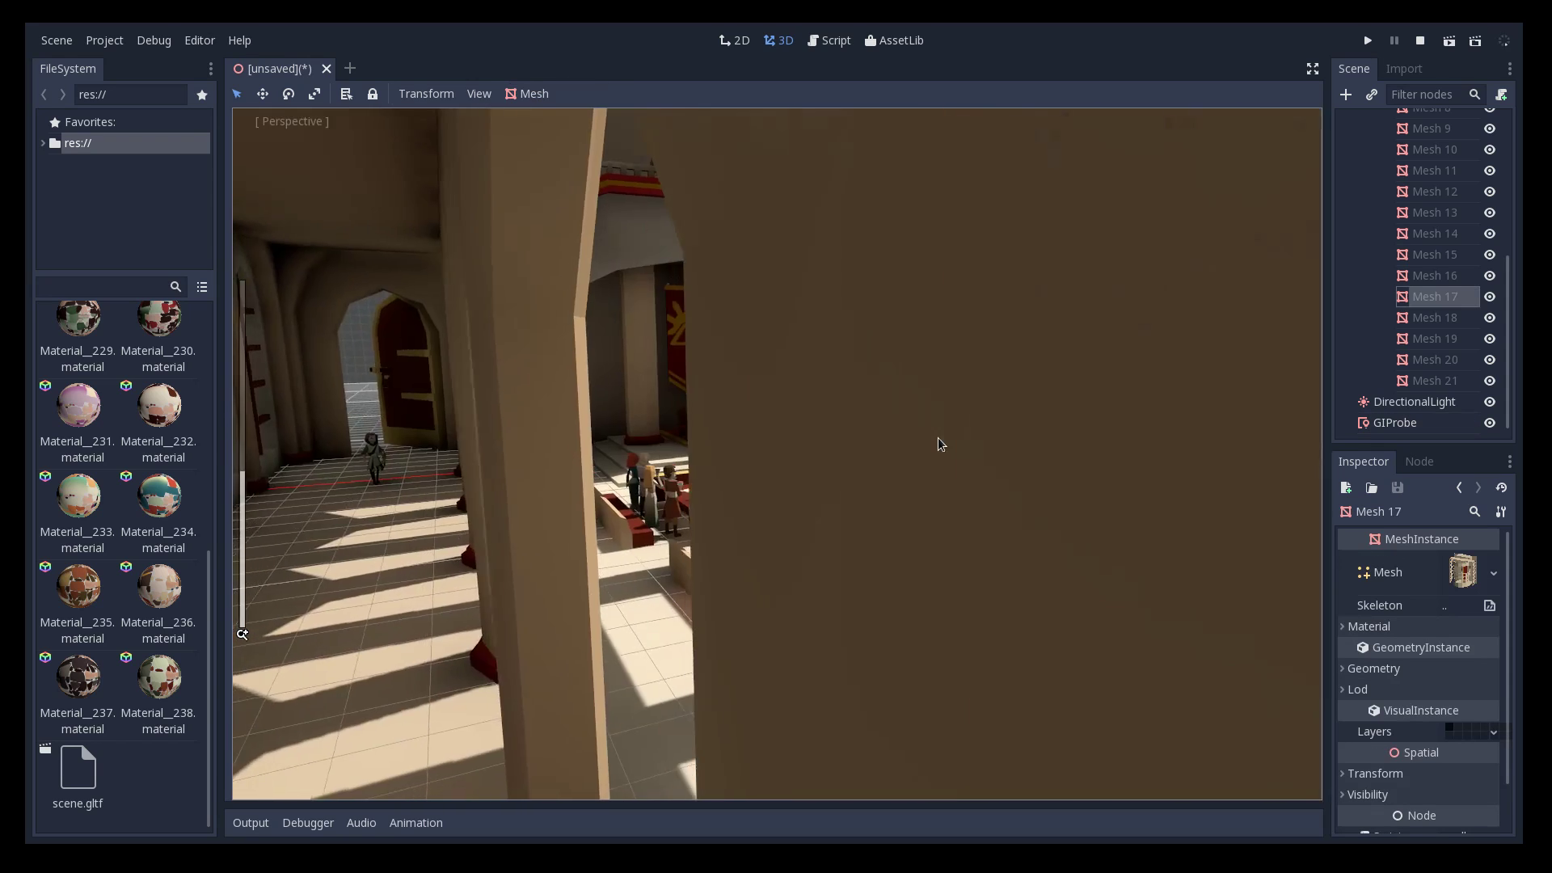
pyautogui.scroll(3, 939, 444)
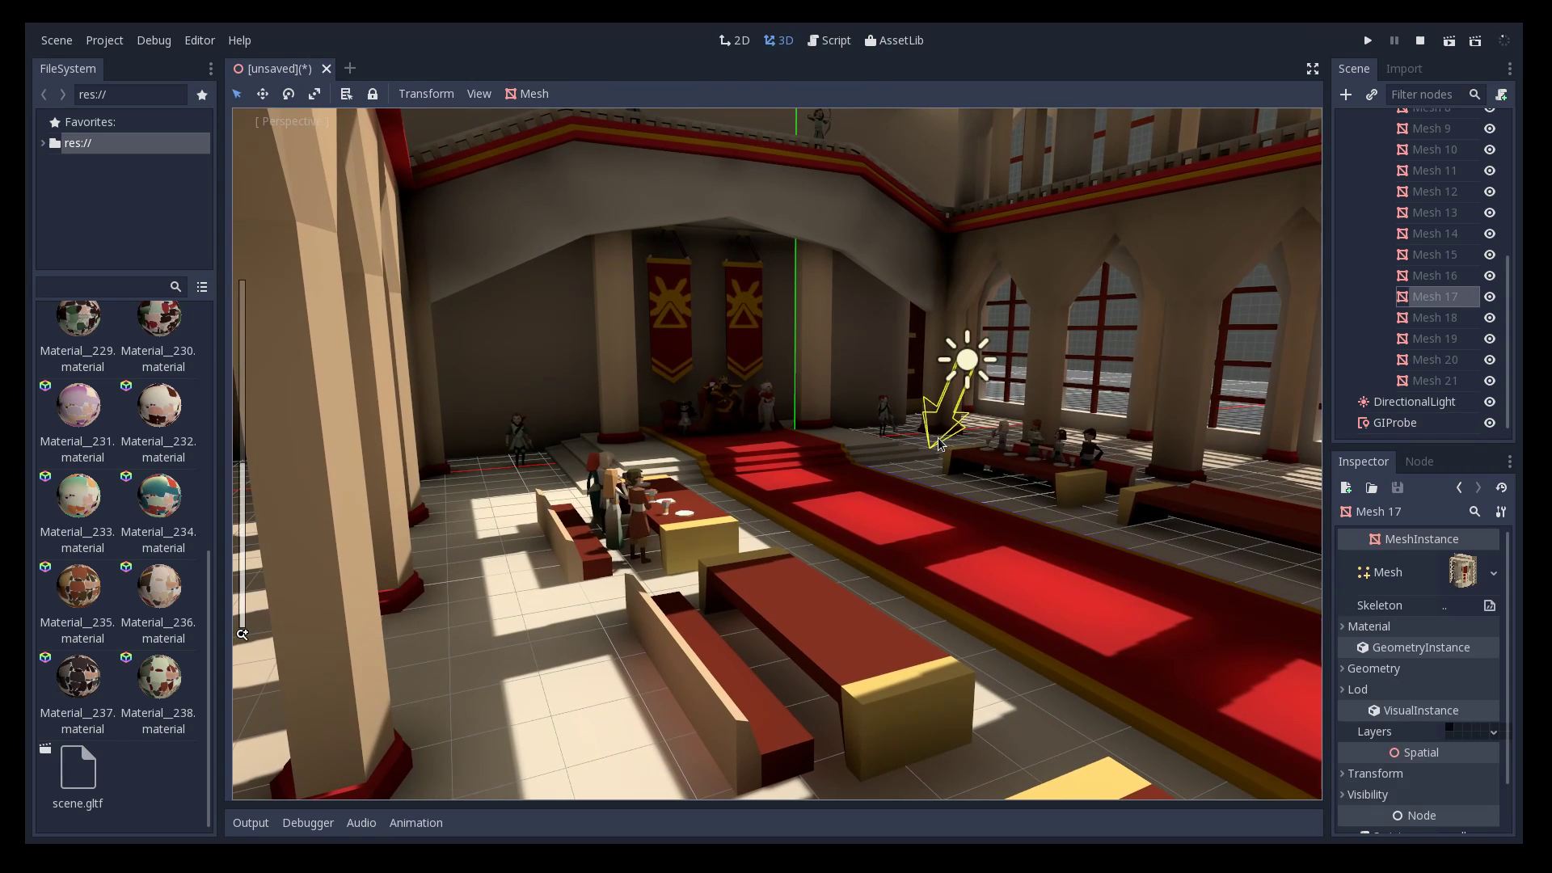
# Set the directional light's Indirect Energy to about 1.28 and review the bounced light around the carpet and tables
pyautogui.click(1415, 402)
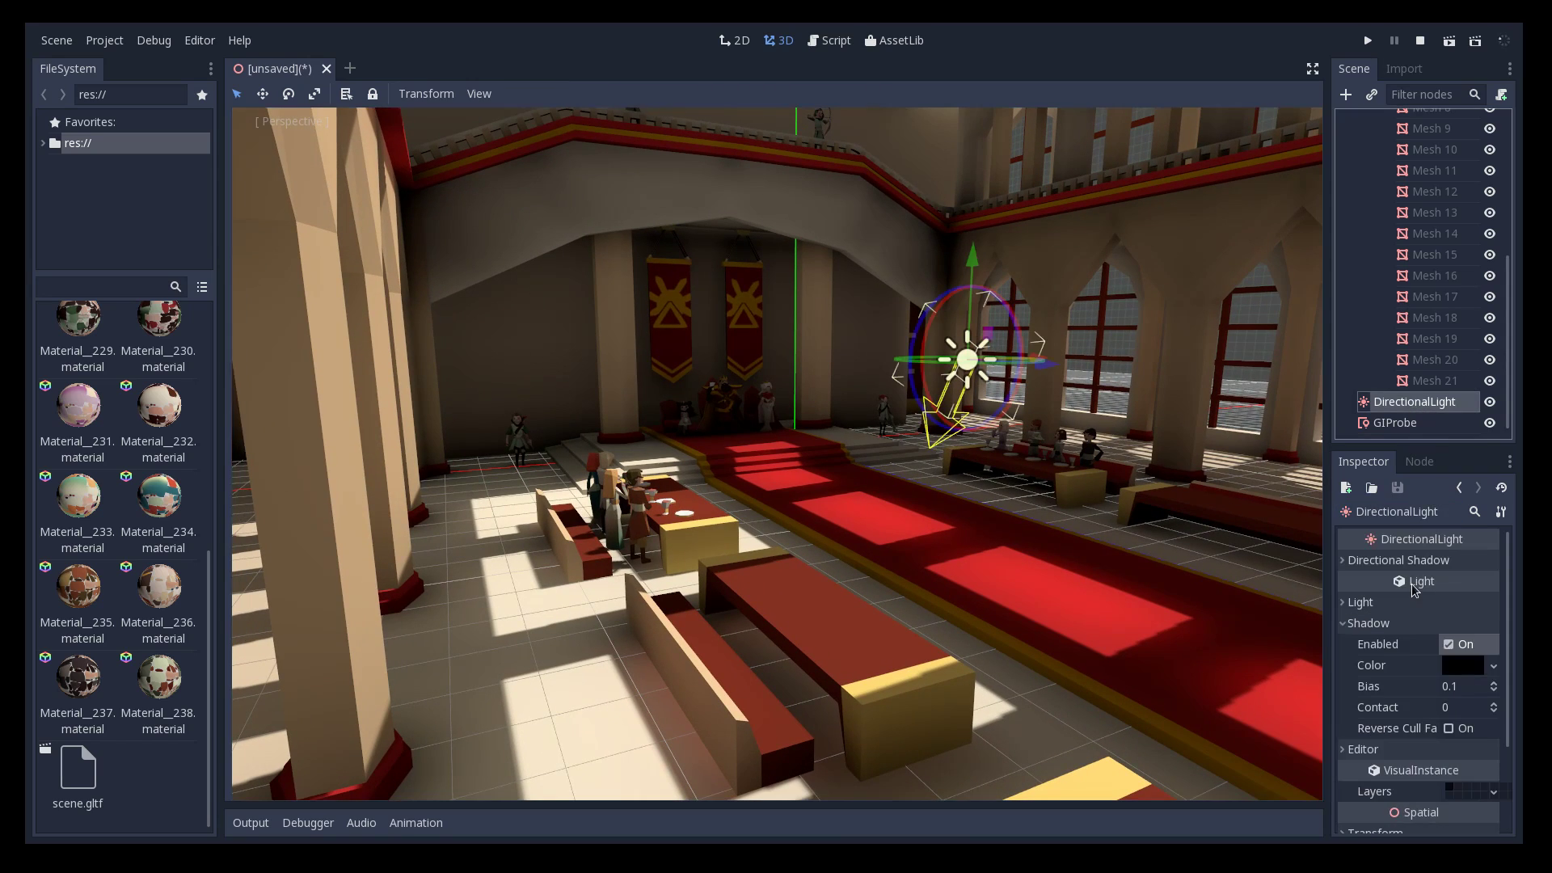
pyautogui.scroll(-1, 1363, 682)
pyautogui.scroll(1, 1379, 618)
pyautogui.click(1363, 602)
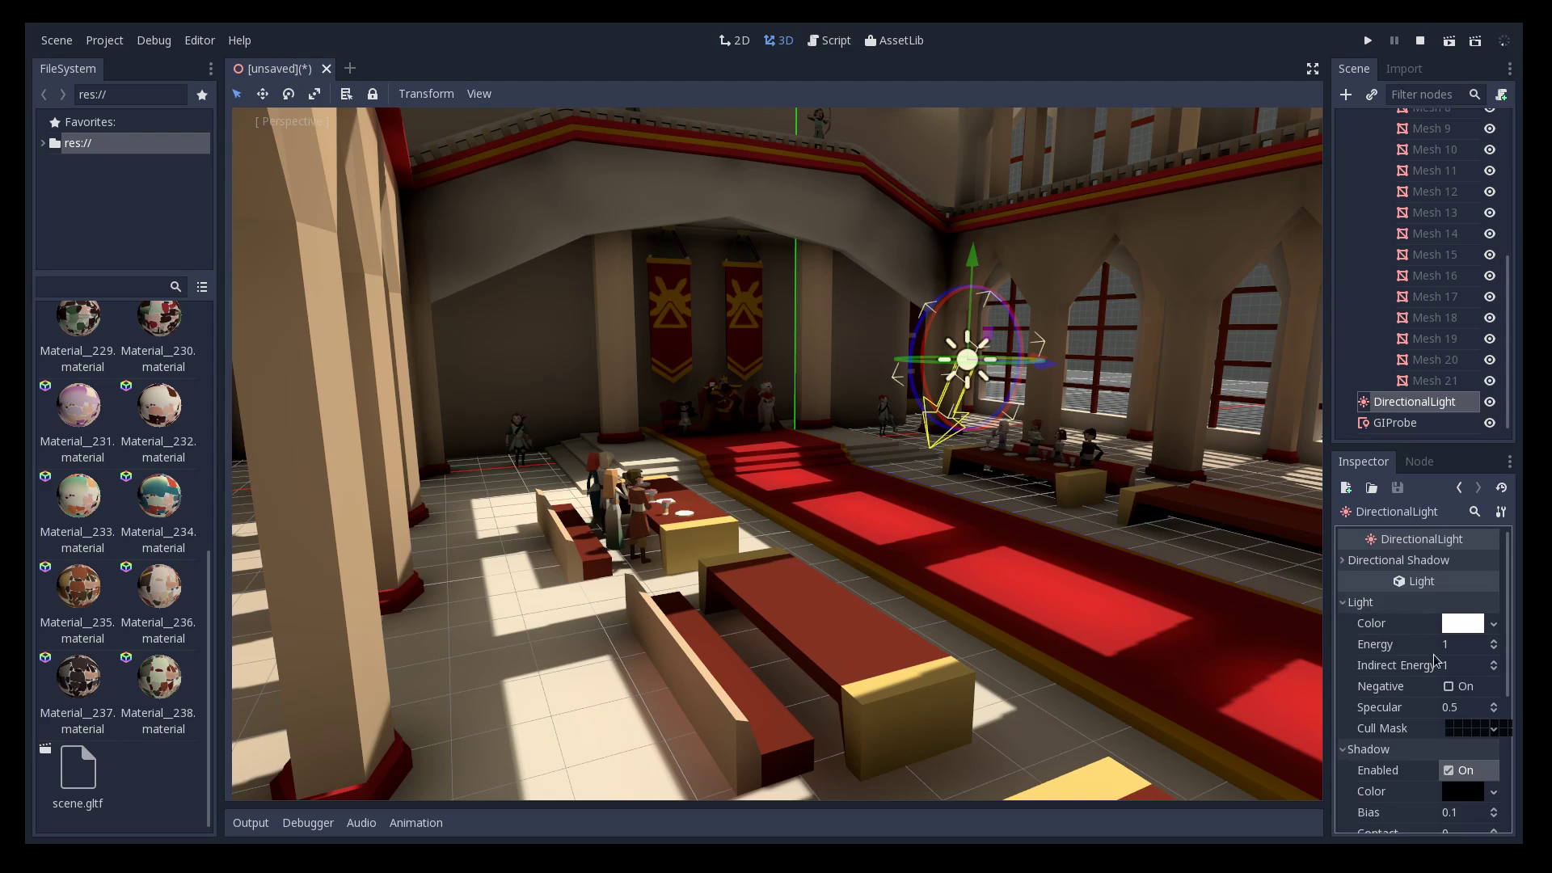
pyautogui.click(1462, 671)
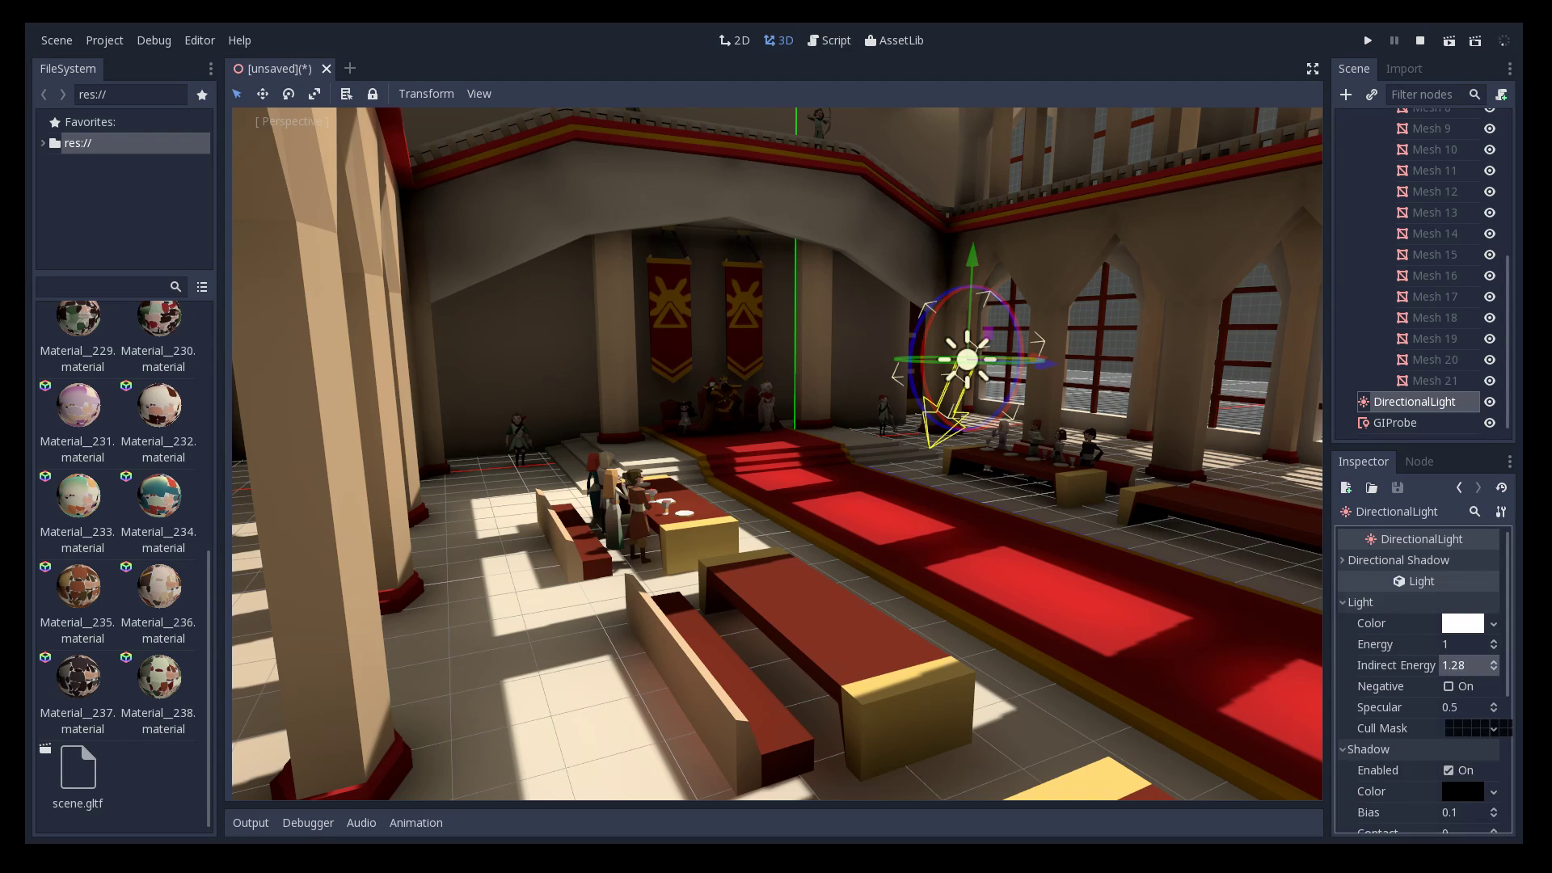
pyautogui.click(1124, 645)
pyautogui.press('f')
pyautogui.scroll(-5, 1036, 586)
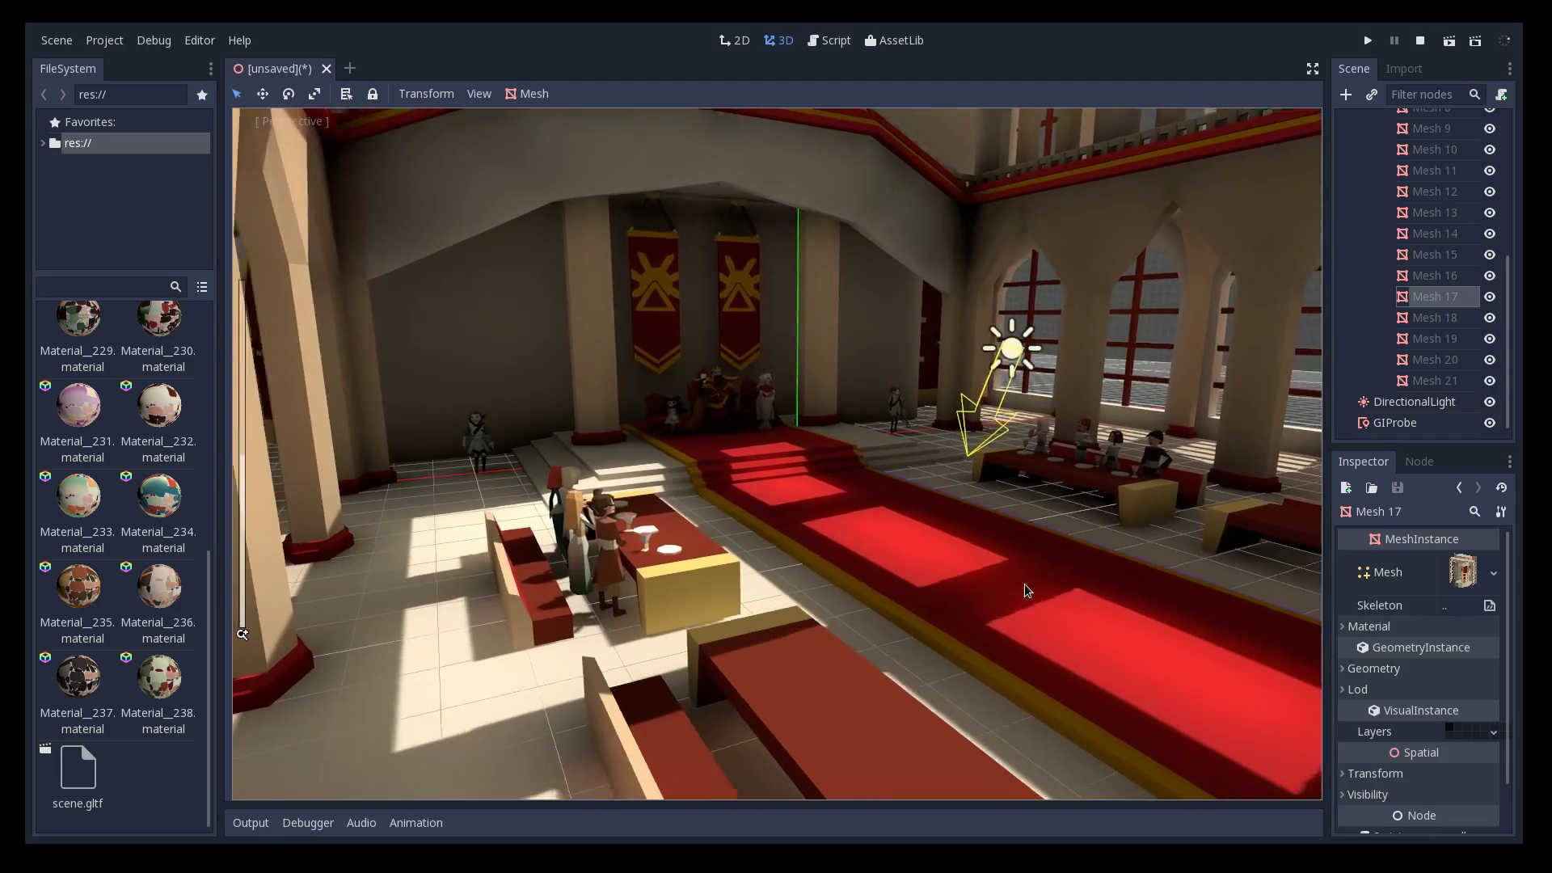
pyautogui.scroll(-3, 890, 499)
pyautogui.scroll(3, 888, 500)
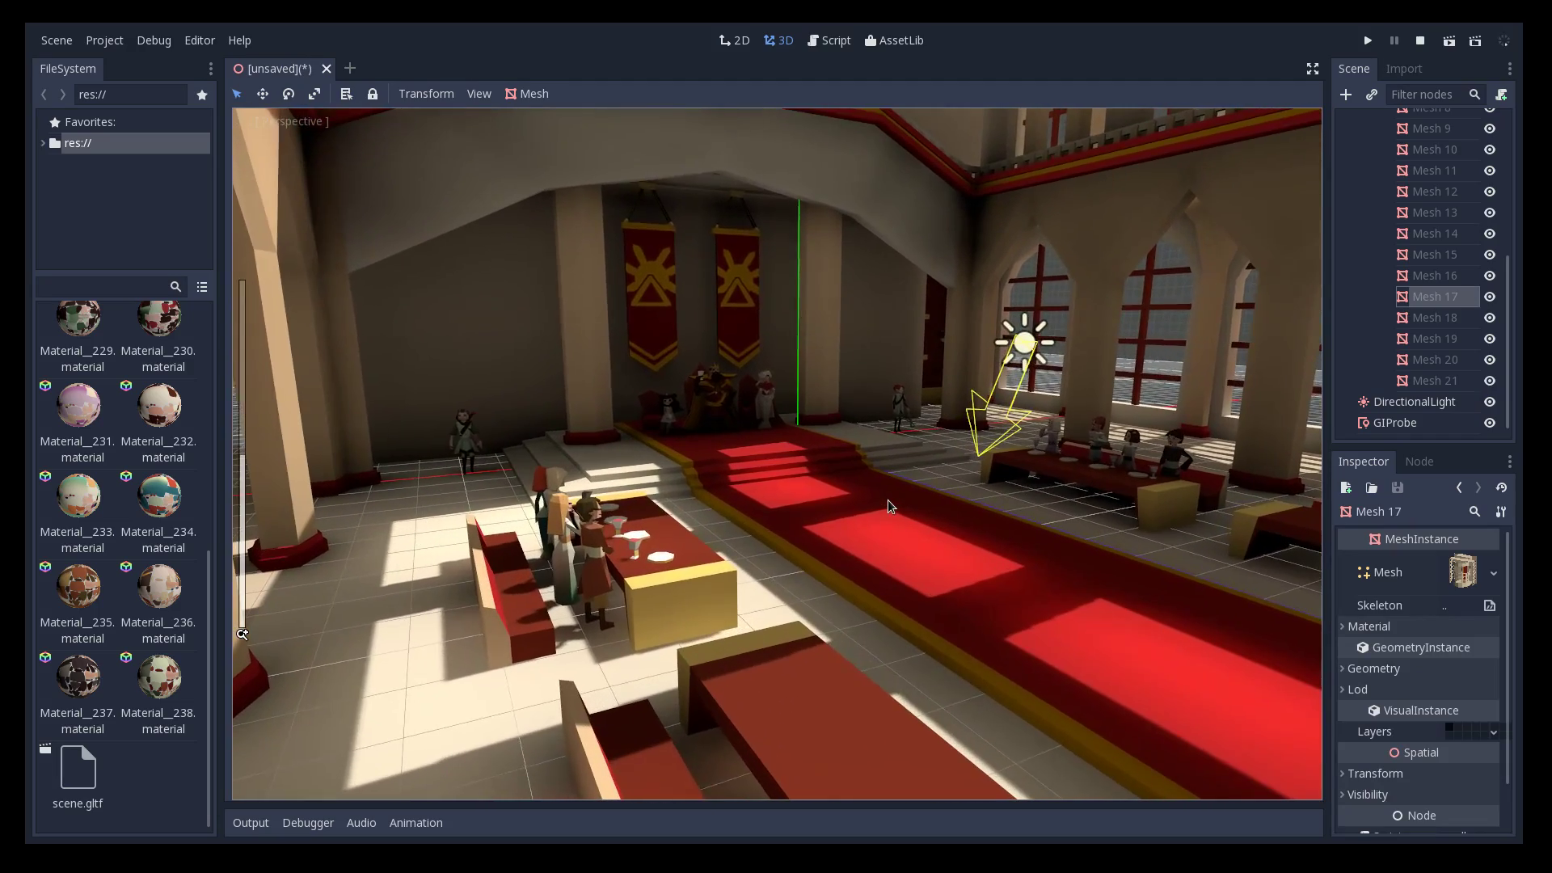
pyautogui.moveTo(888, 500); pyautogui.dragTo(960, 512, button='middle')
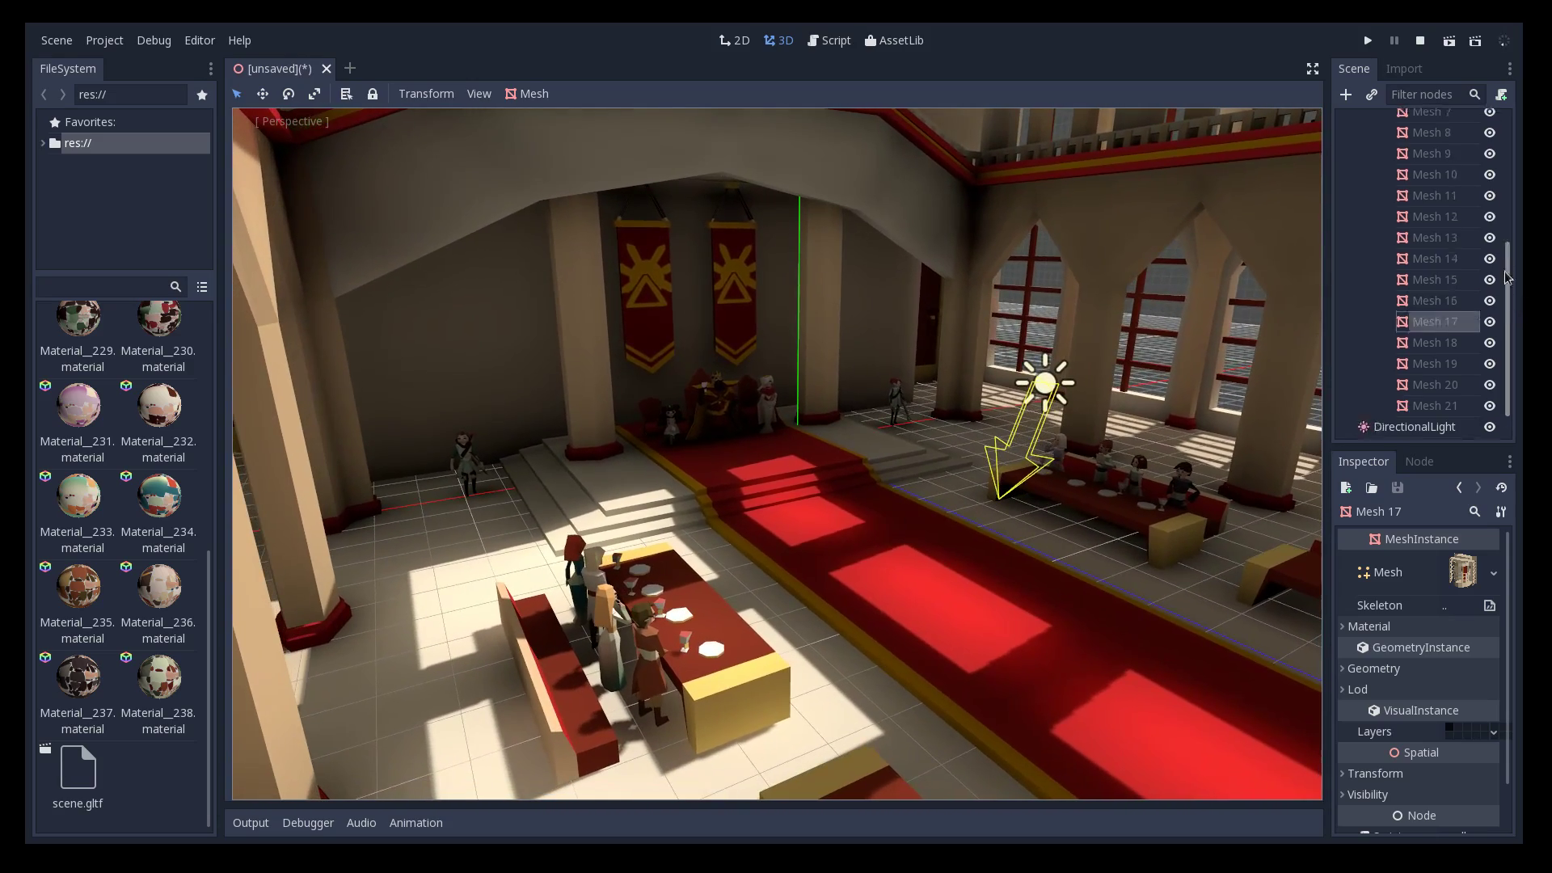
# Add a WorldEnvironment node under the scene root and assign it a new Environment resource
pyautogui.moveTo(1509, 307); pyautogui.dragTo(1508, 166)
pyautogui.click(1392, 121)
pyautogui.click(1346, 95)
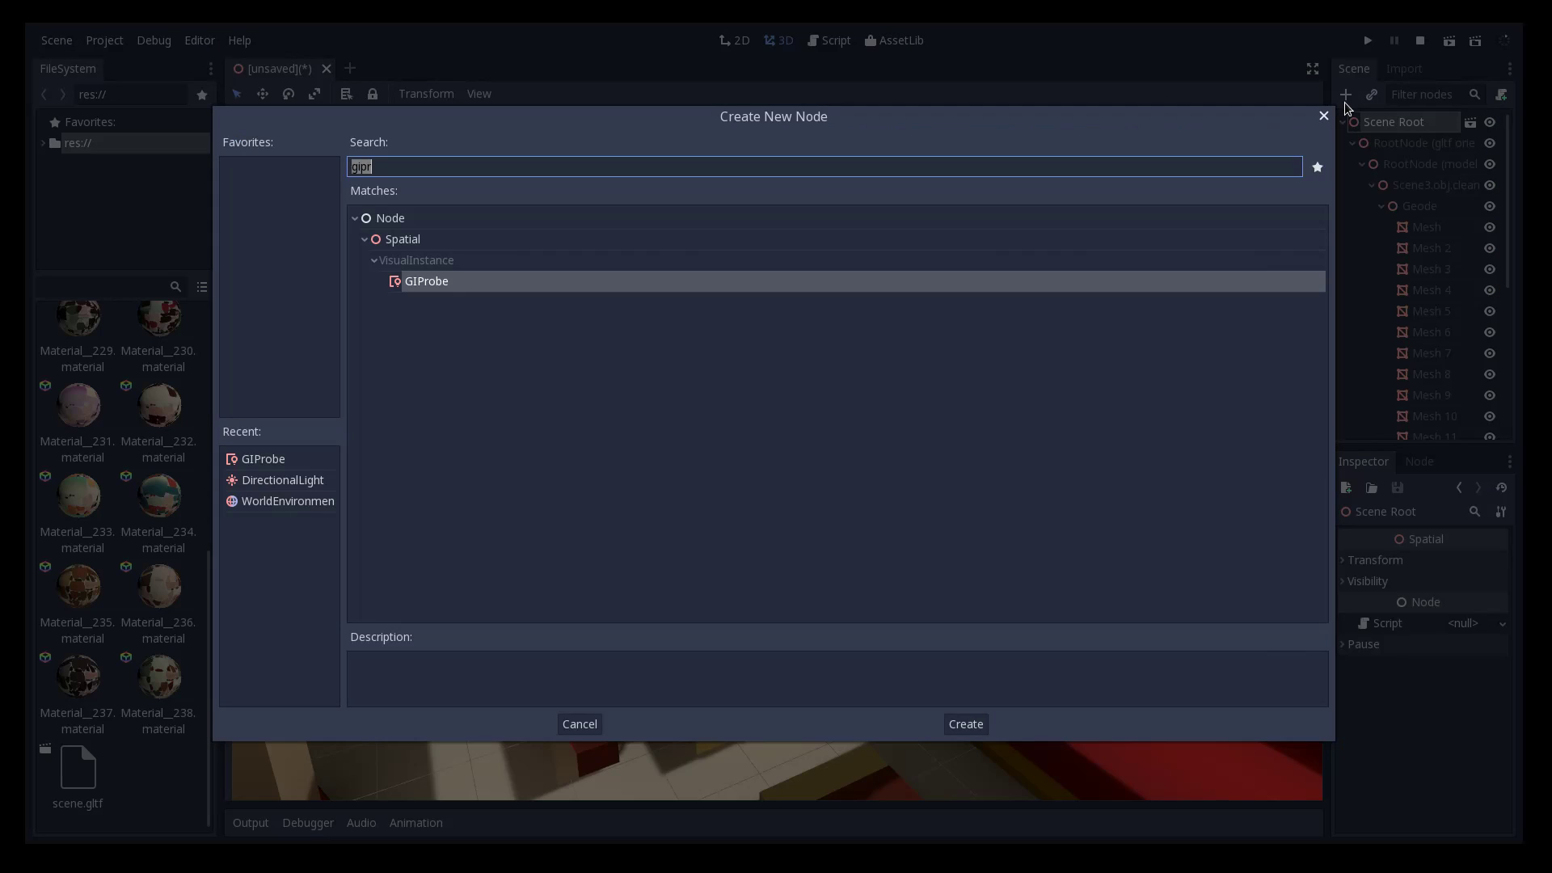
pyautogui.write('world')
pyautogui.press('Return')
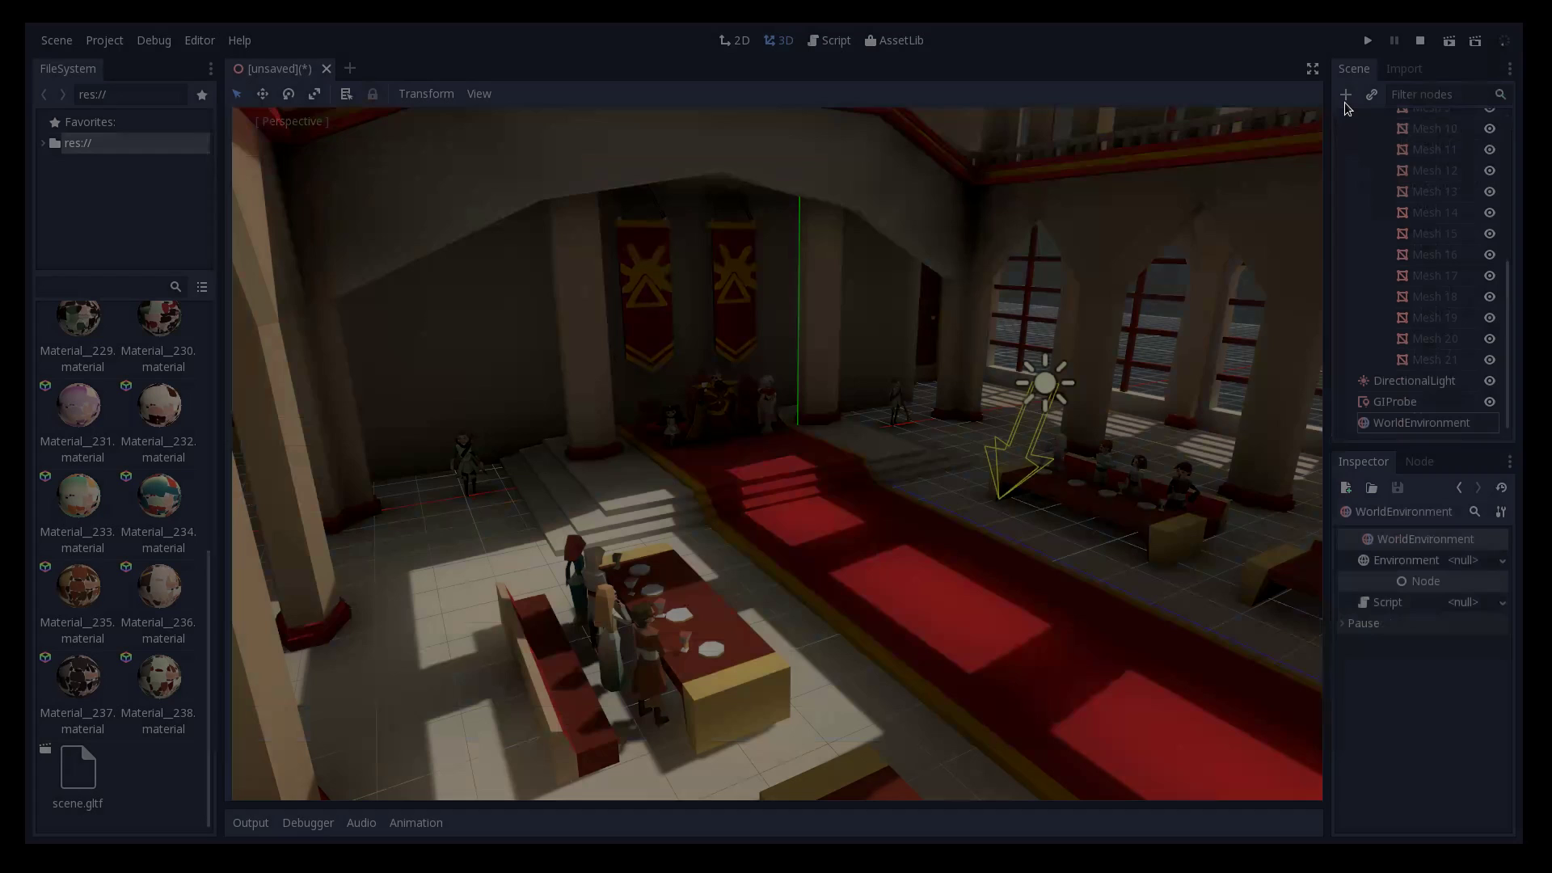
pyautogui.click(1473, 561)
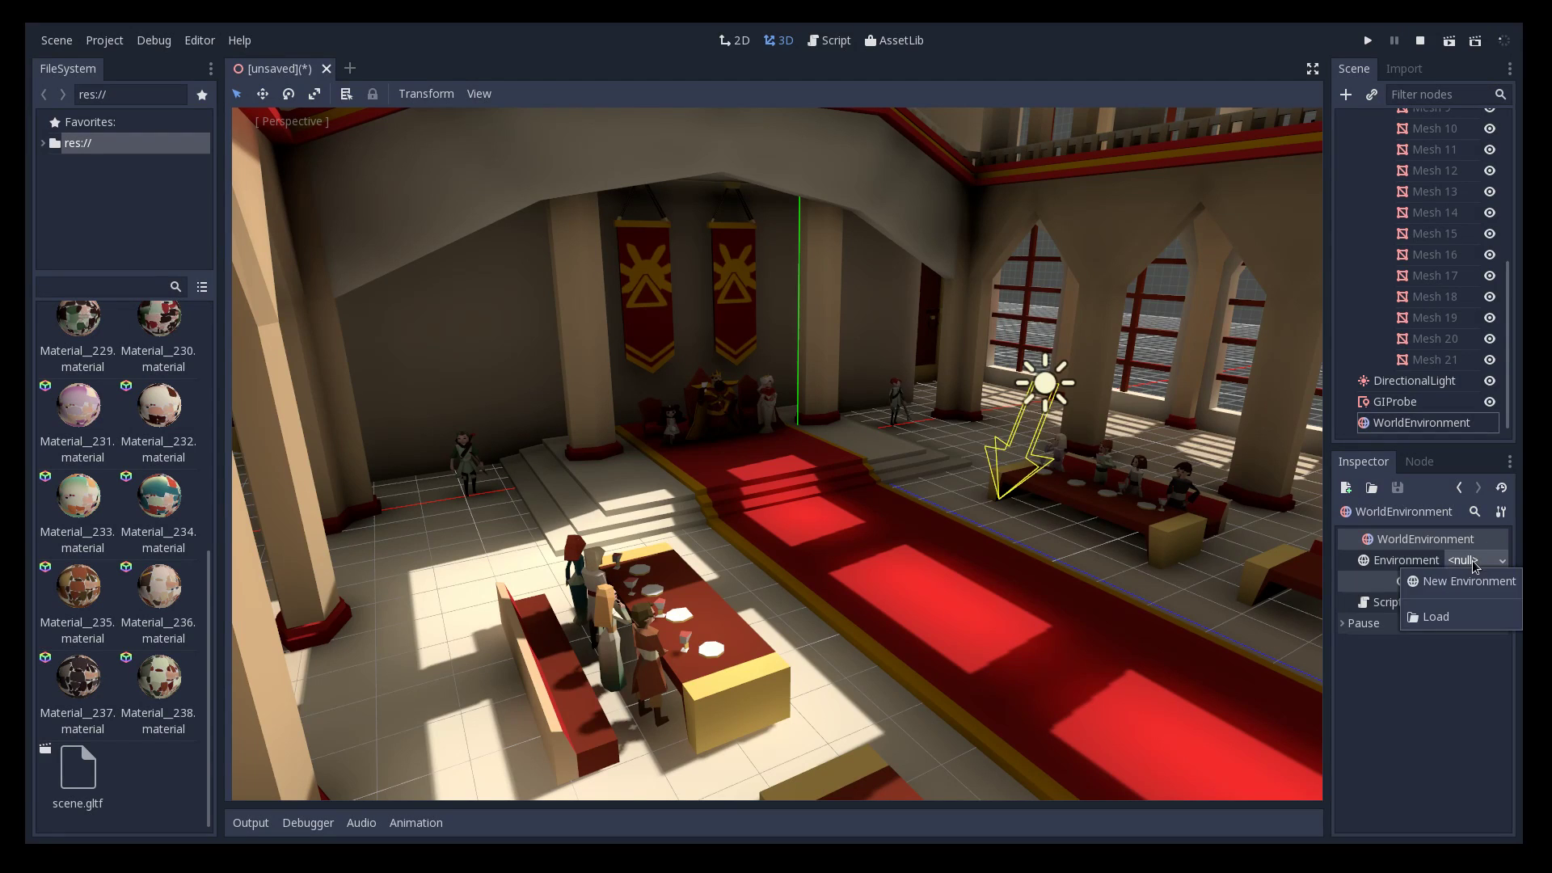
pyautogui.click(1470, 581)
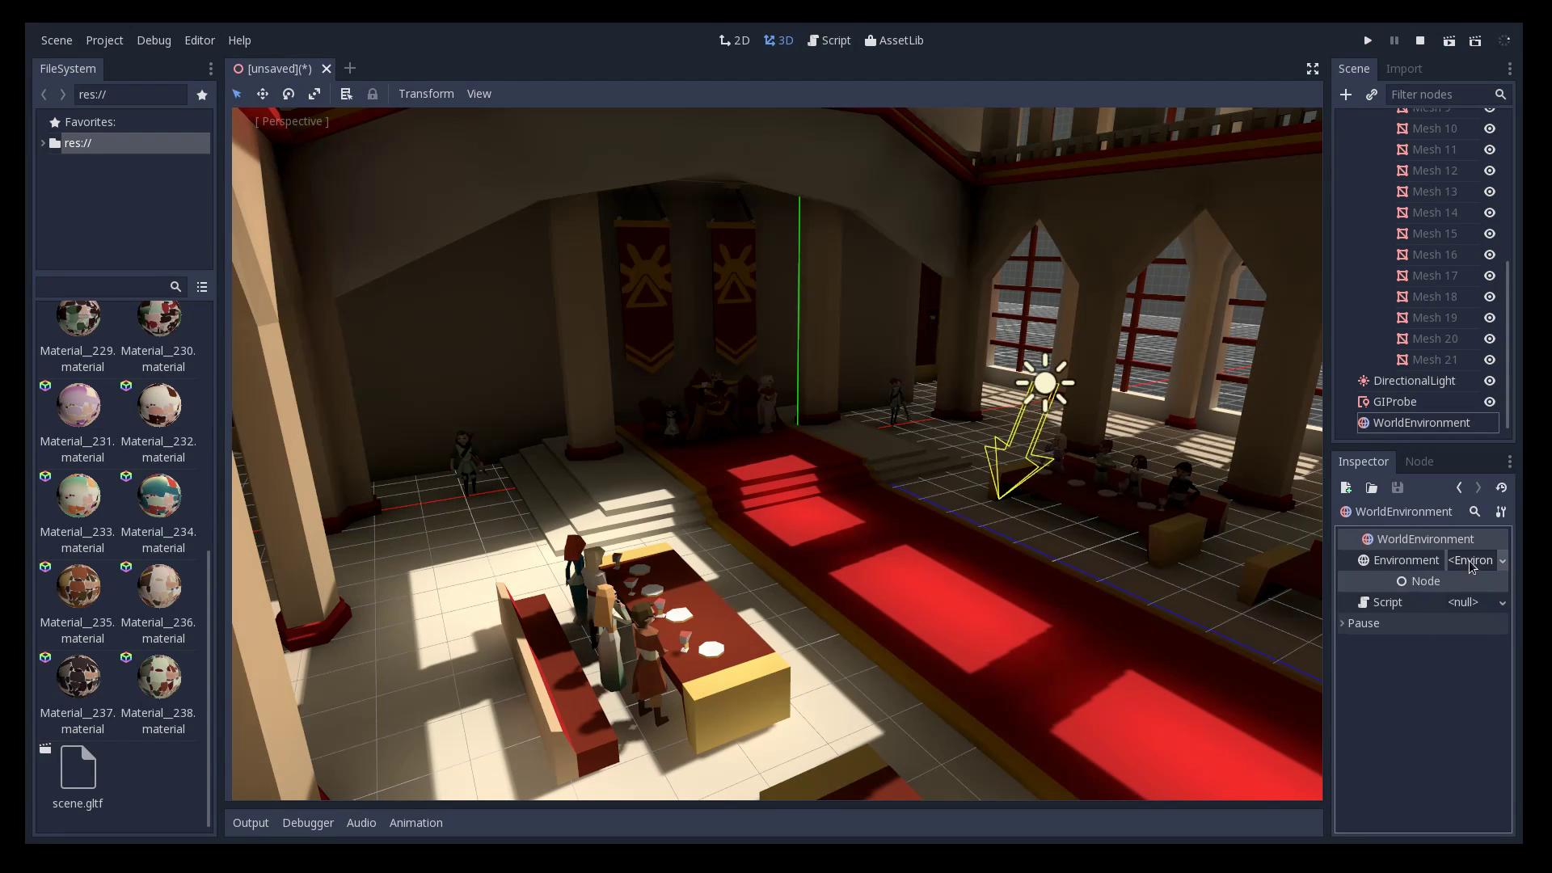
# Set the environment's background mode to Sky with a new procedural sky and review the sky light in the hall
pyautogui.click(1473, 561)
pyautogui.keyDown('shift'); pyautogui.moveTo(979, 472); pyautogui.dragTo(1005, 440, button='middle'); pyautogui.keyUp('shift')
pyautogui.click(1400, 561)
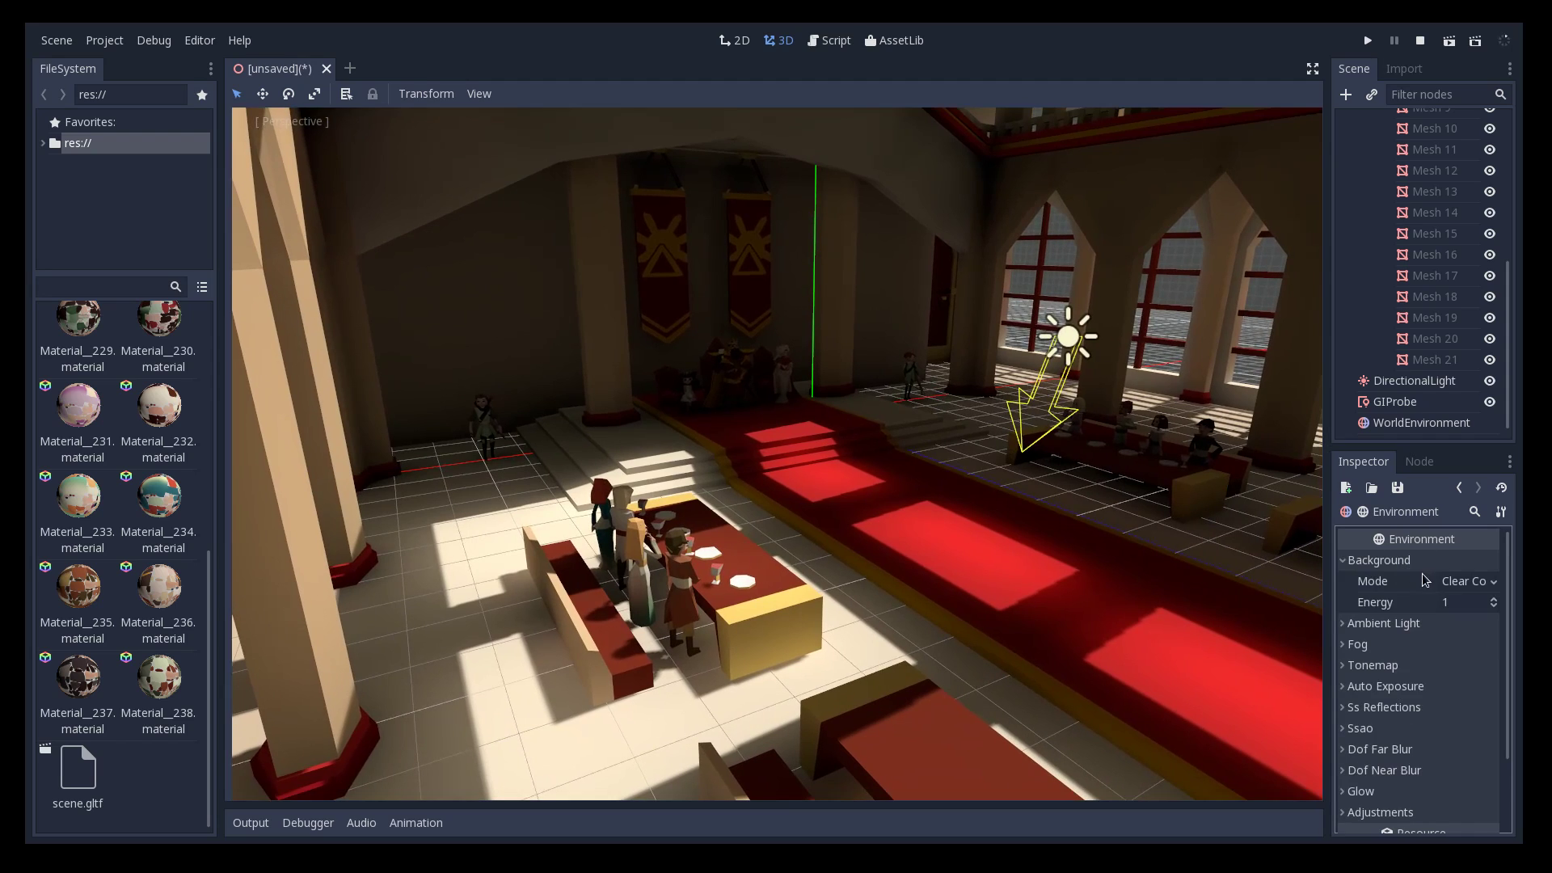
pyautogui.click(1451, 582)
pyautogui.click(1460, 635)
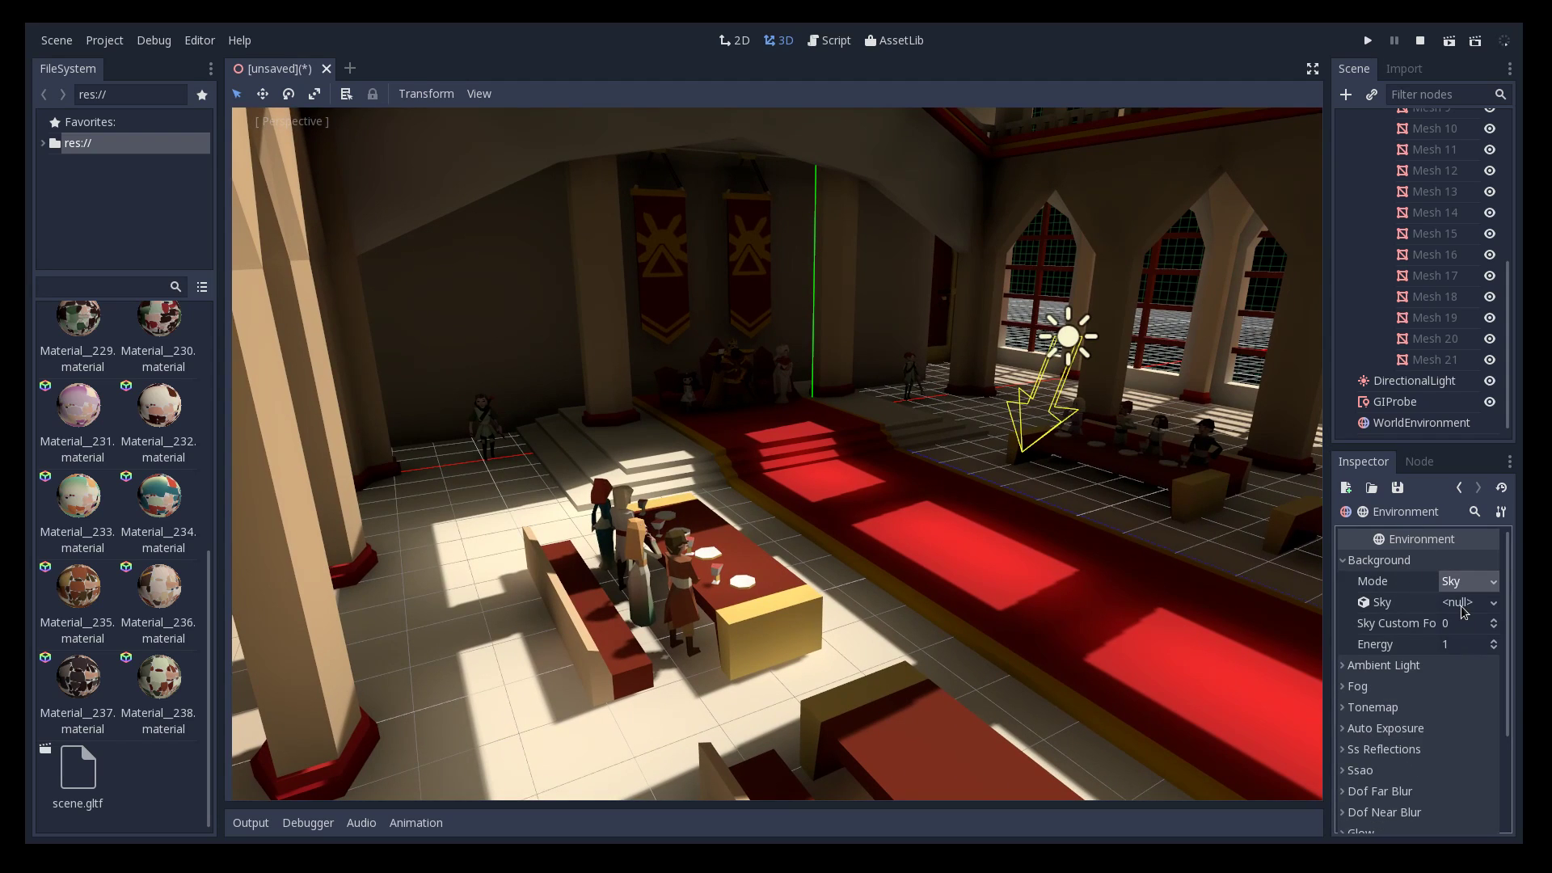
pyautogui.click(1463, 607)
pyautogui.click(1486, 642)
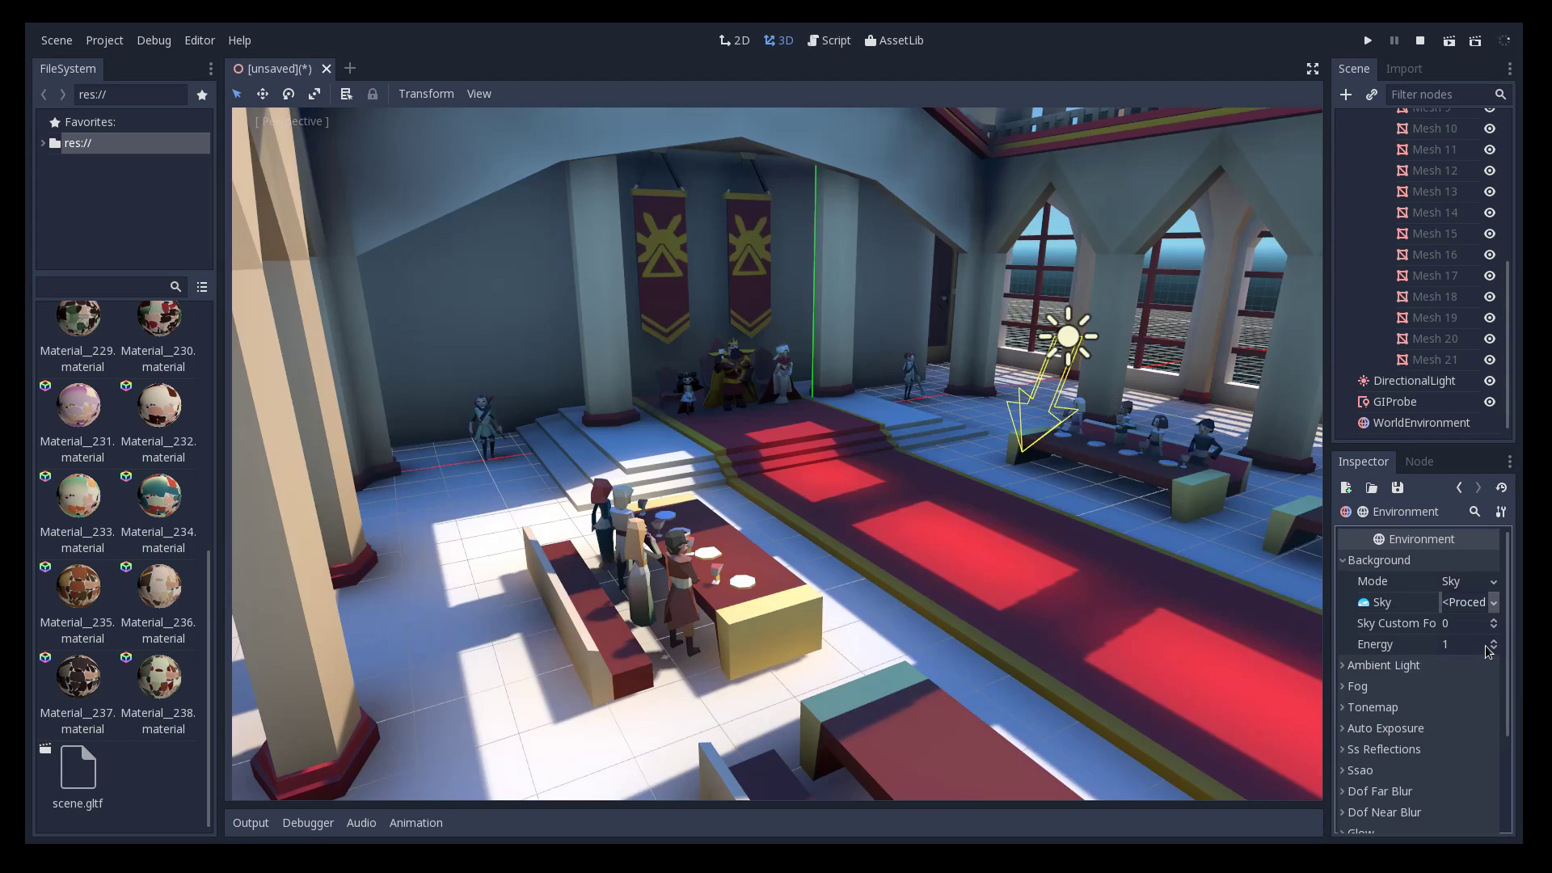
pyautogui.scroll(5, 856, 292)
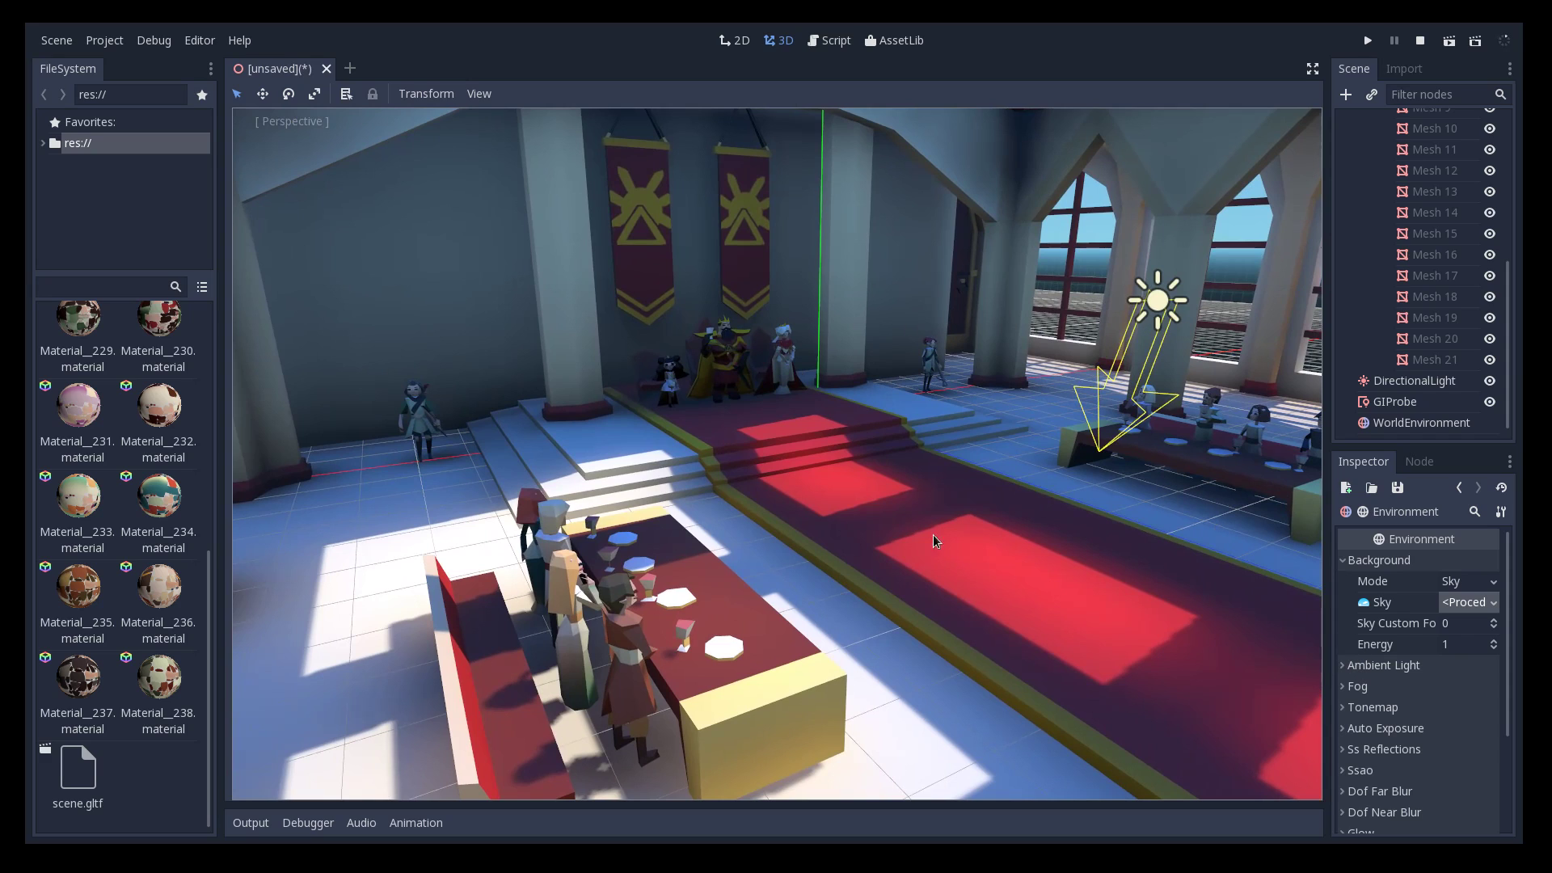
pyautogui.scroll(-3, 891, 511)
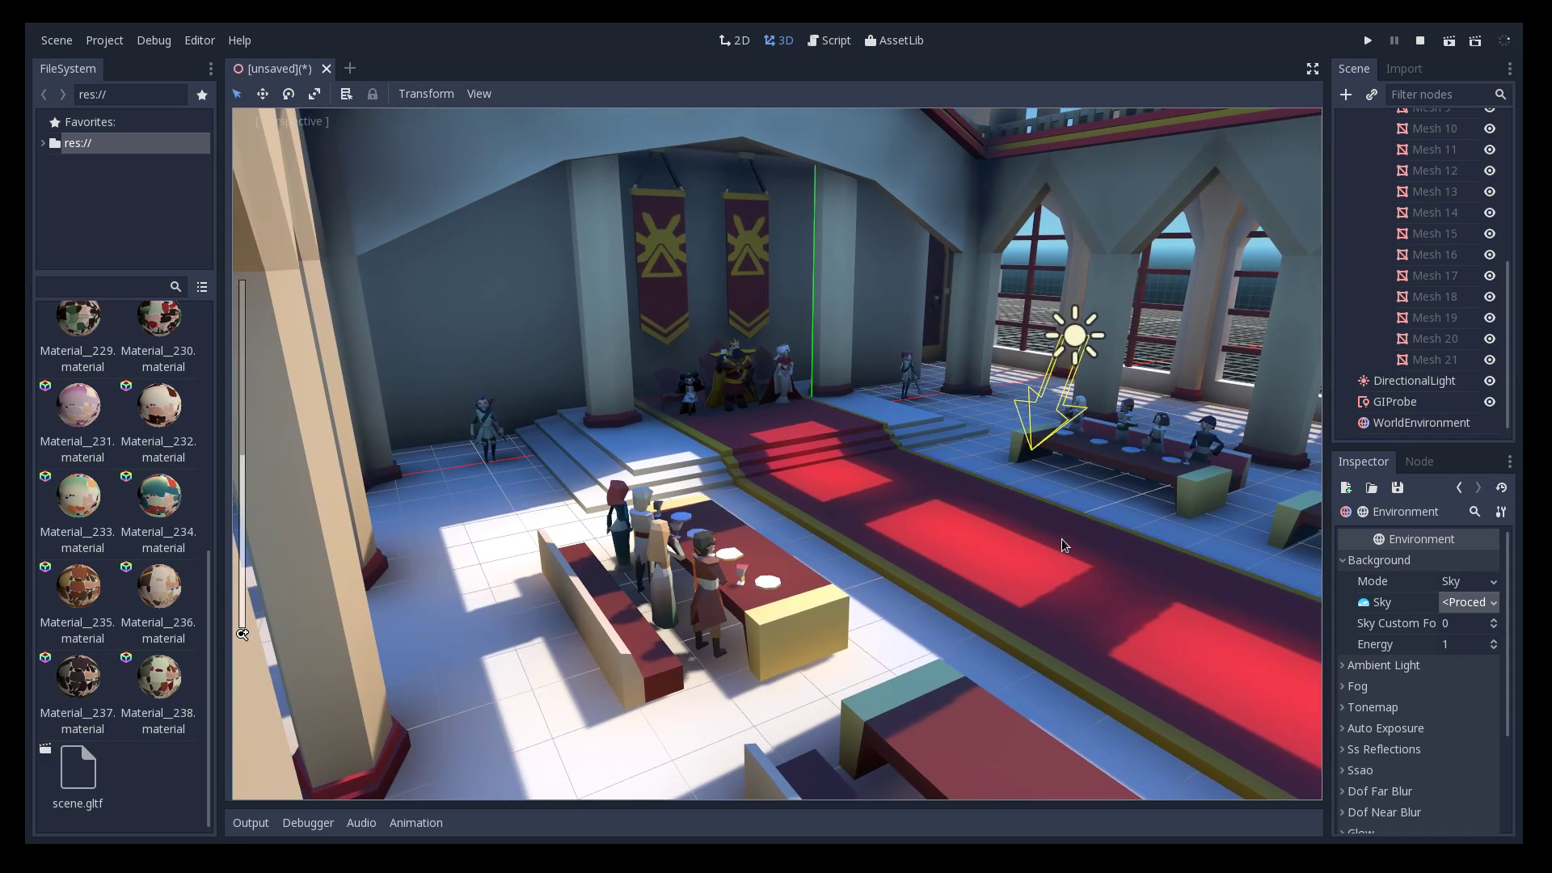
pyautogui.moveTo(1043, 524)
pyautogui.mouseDown(button='middle')
pyautogui.moveTo(1022, 525)
pyautogui.moveTo(1028, 798)
pyautogui.moveTo(1002, 534)
pyautogui.moveTo(1036, 521)
pyautogui.mouseUp(button='middle')
pyautogui.scroll(5, 1026, 522)
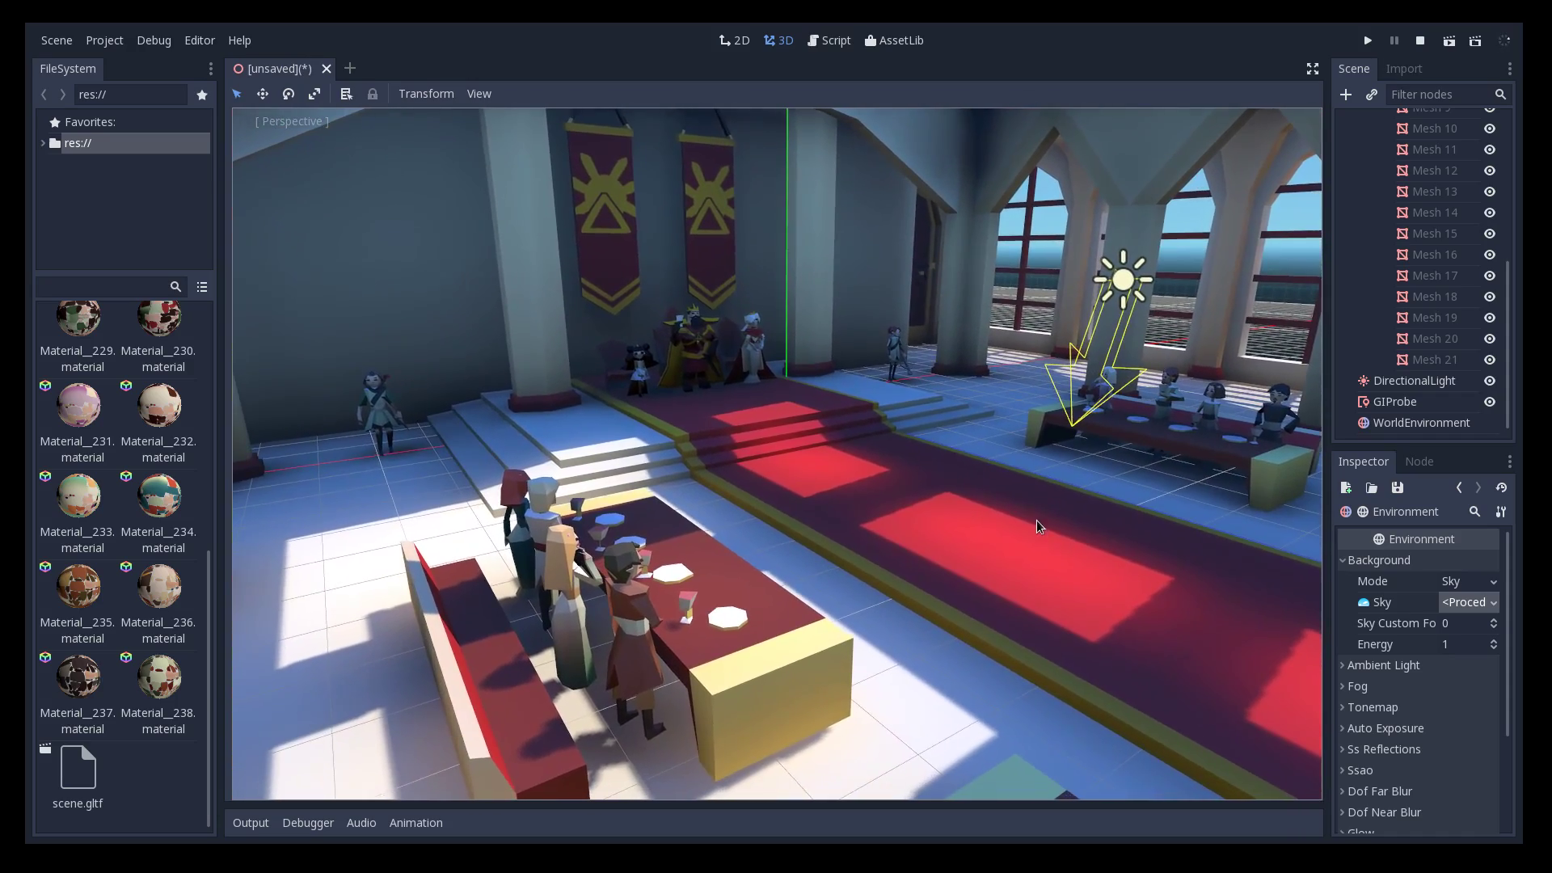
pyautogui.click(1408, 665)
pyautogui.click(1390, 666)
pyautogui.click(1367, 691)
pyautogui.click(1363, 692)
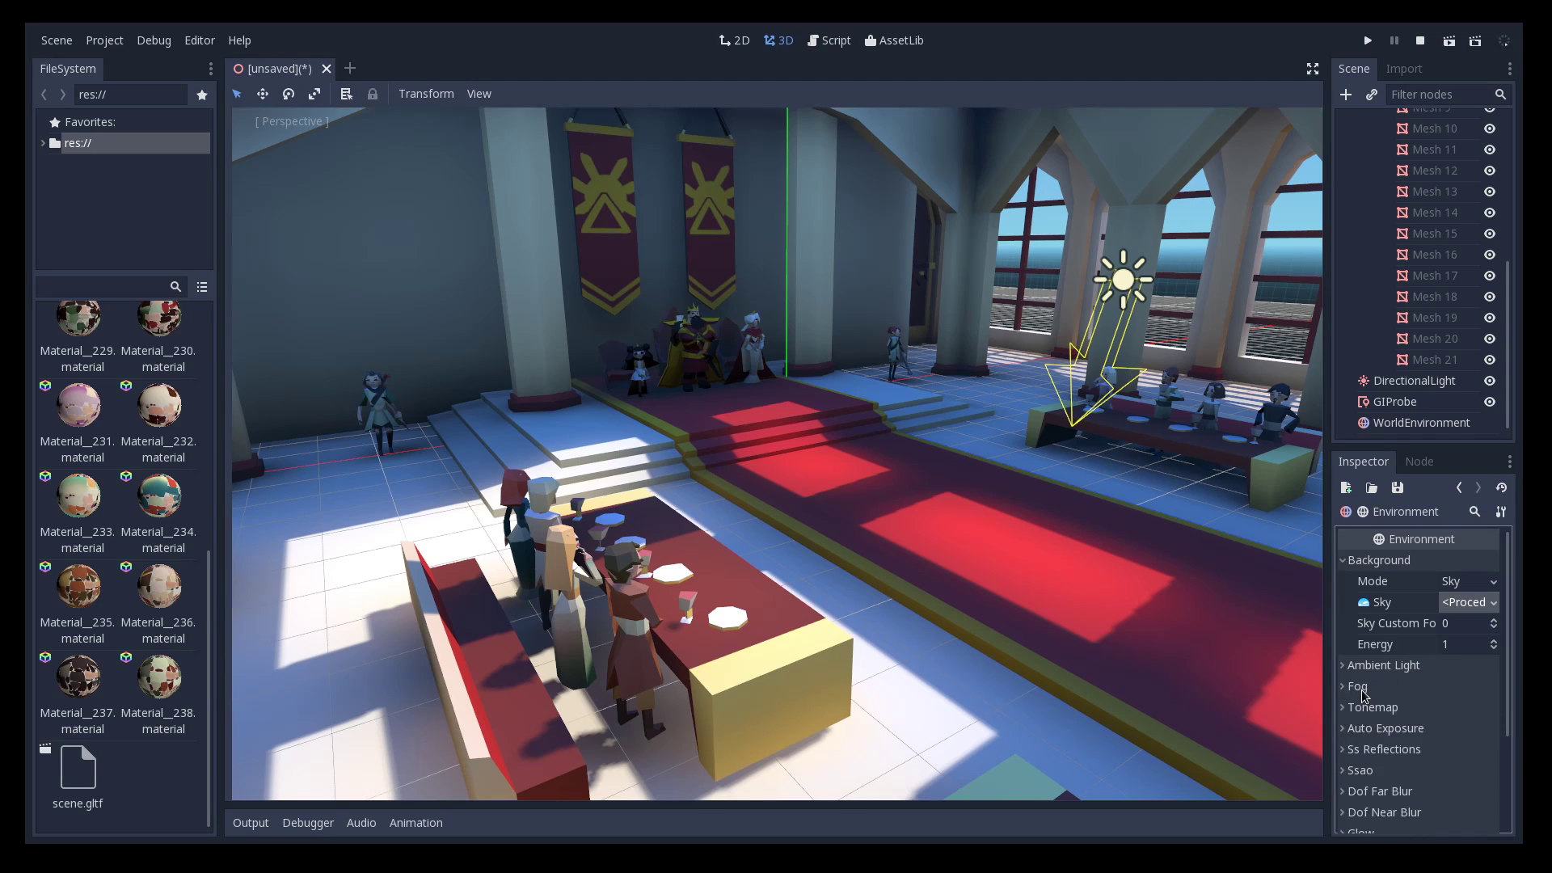
# Try the Aces tonemap on the environment, and settle on Filmic as the tonemap mode
pyautogui.click(1369, 709)
pyautogui.click(1460, 729)
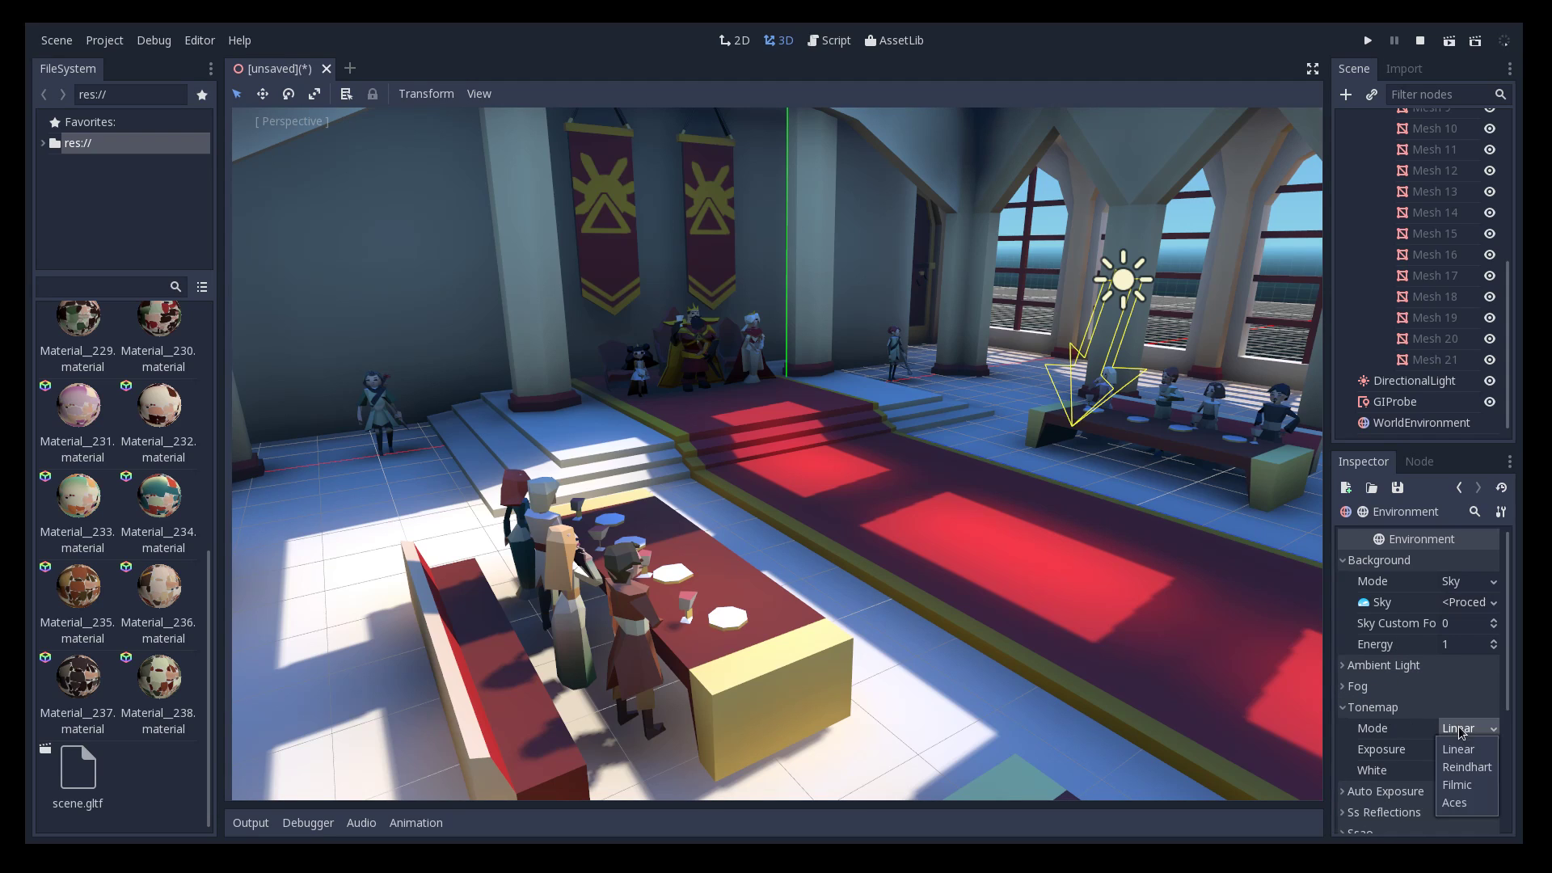
pyautogui.click(1455, 802)
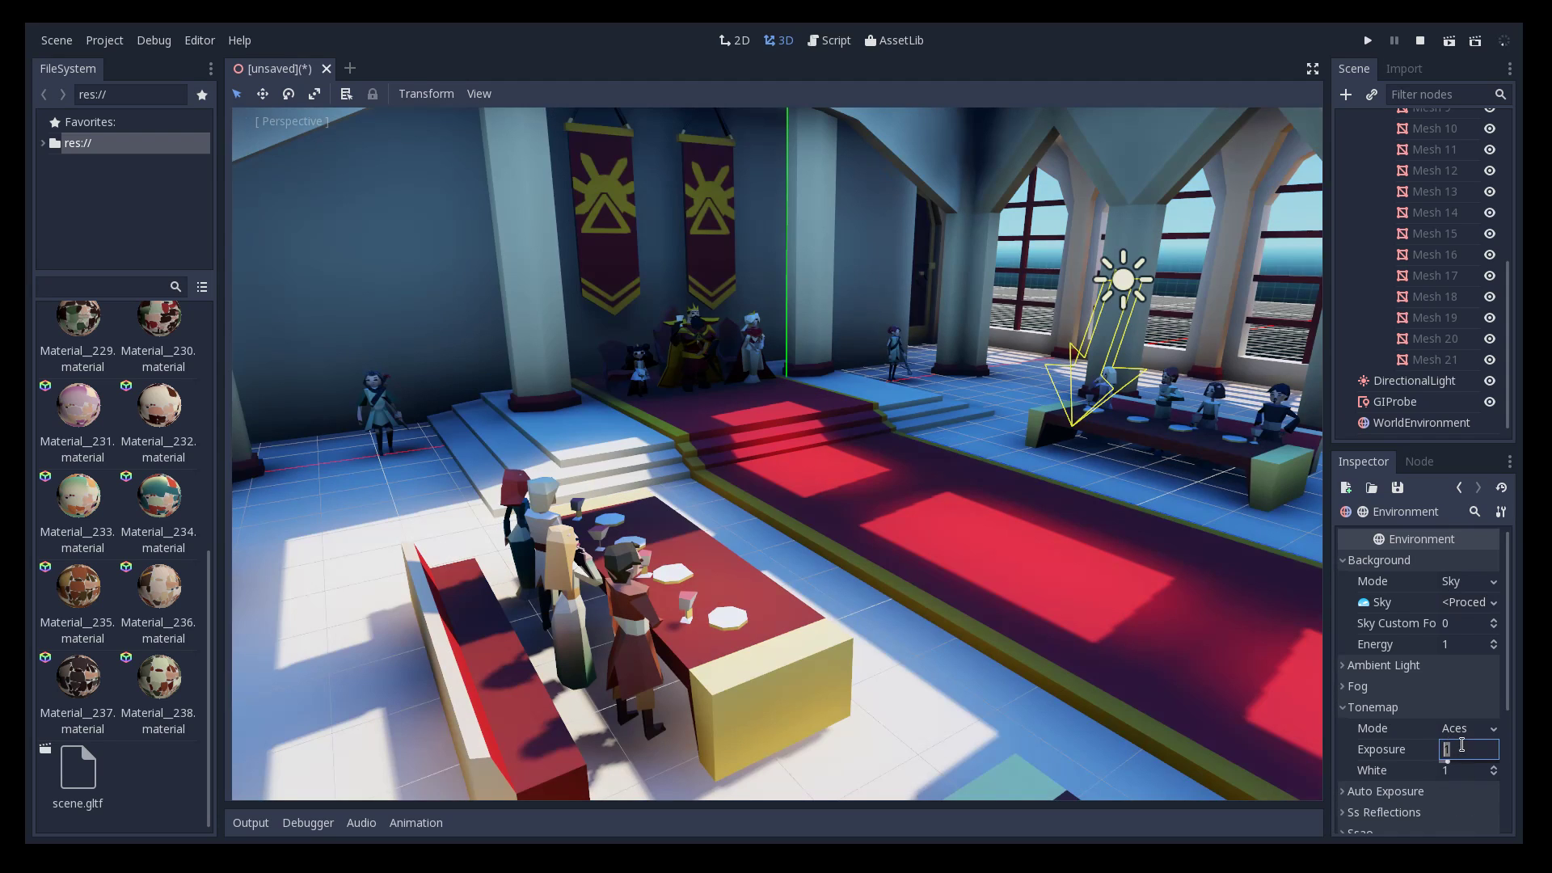
pyautogui.click(1464, 730)
pyautogui.click(1457, 785)
# Try the environment's screen-space reflections, inspect the carpet and throne steps, and switch the reflections off
pyautogui.scroll(-2, 1417, 699)
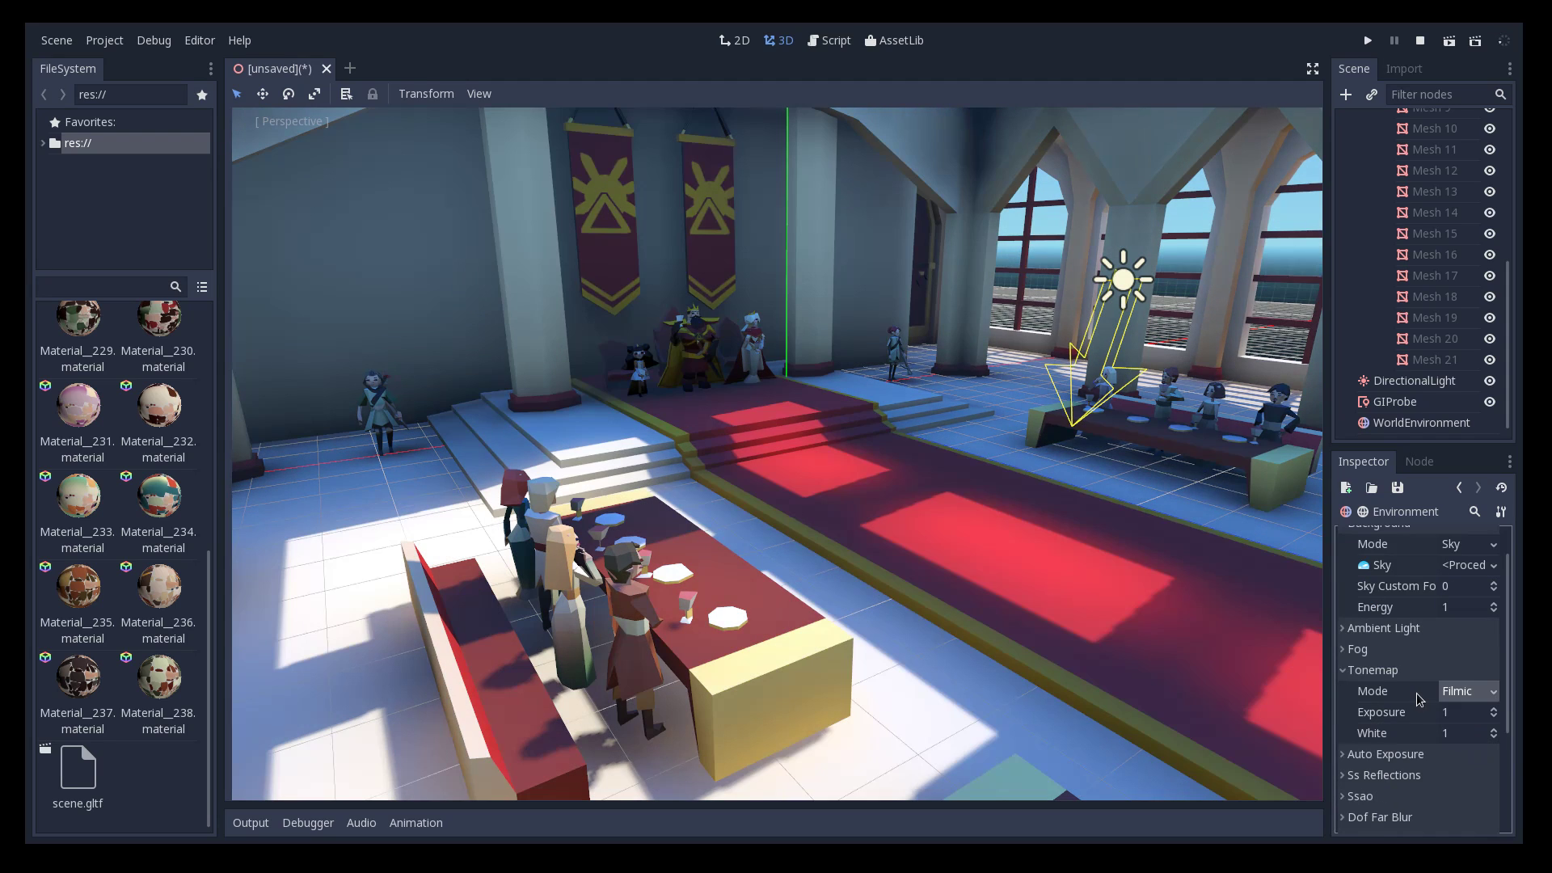
pyautogui.scroll(-2, 1377, 719)
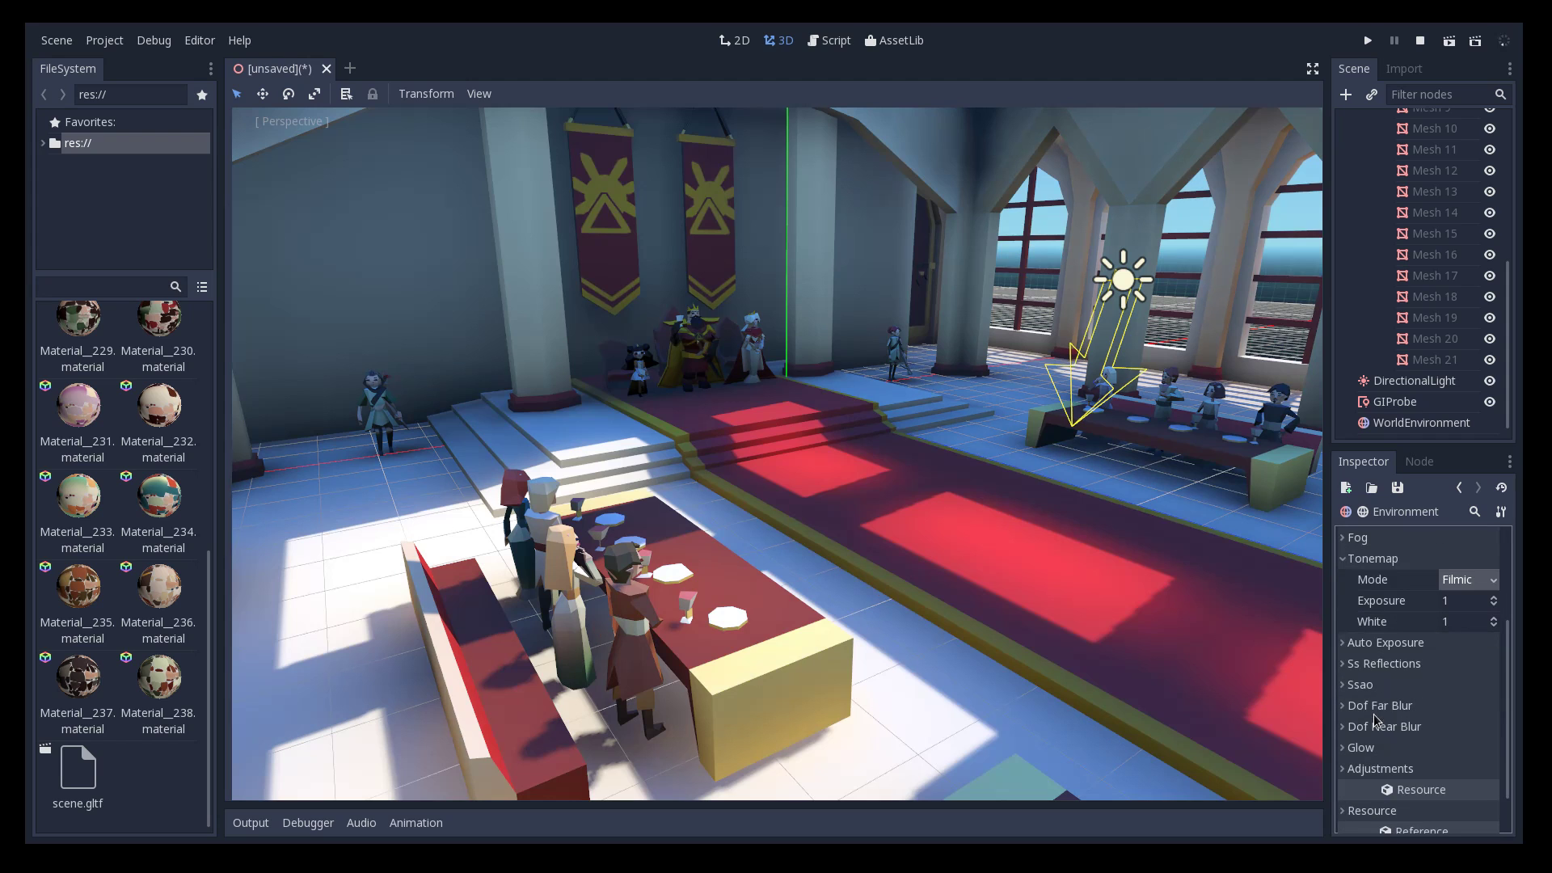
pyautogui.click(1379, 663)
pyautogui.click(1448, 686)
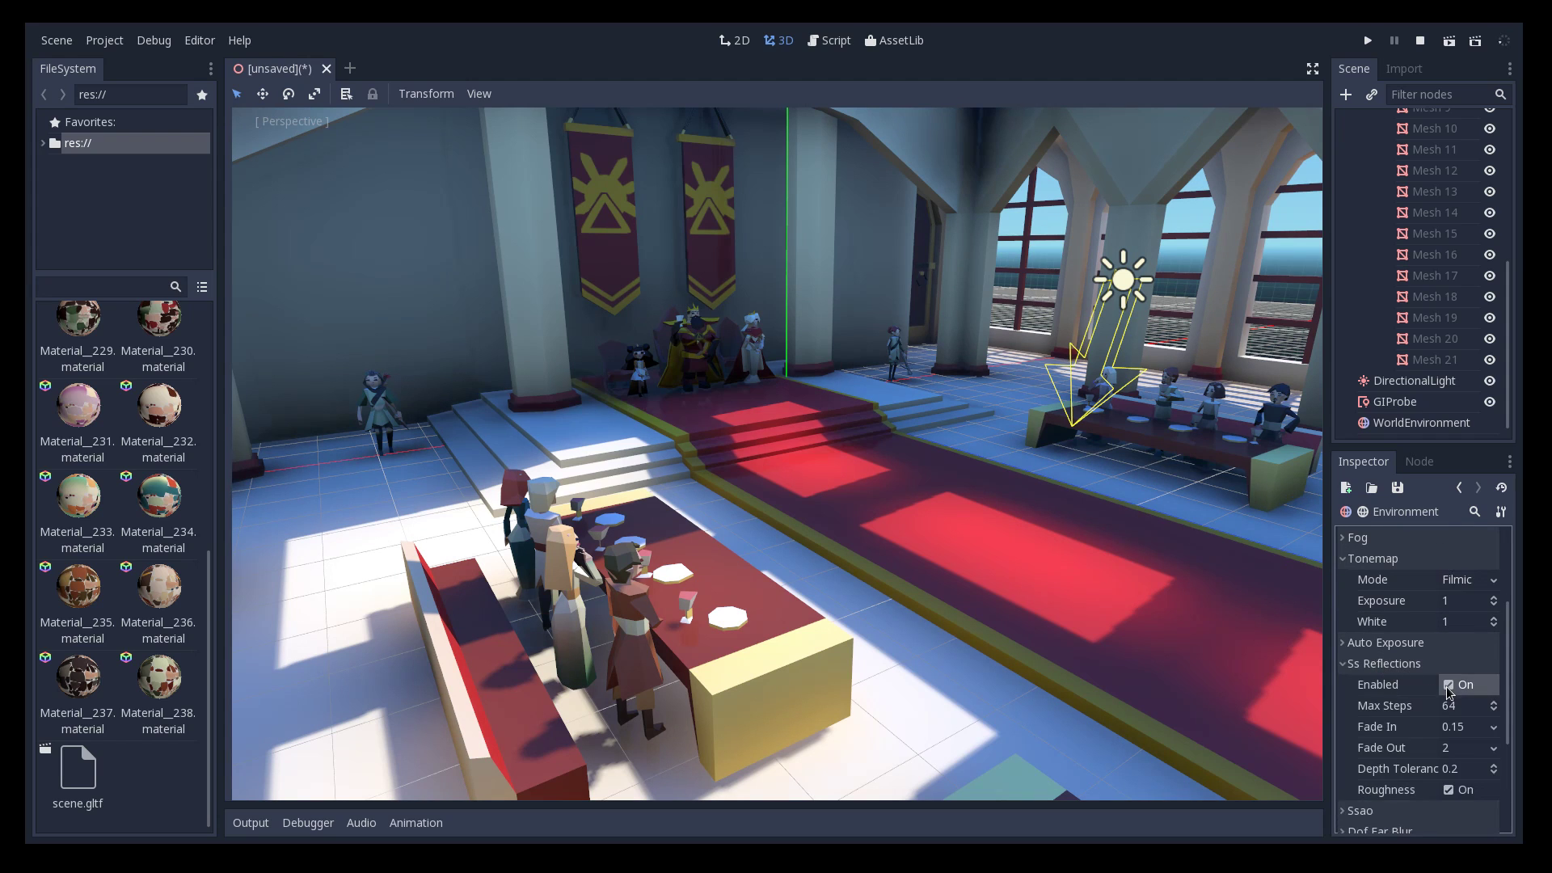
pyautogui.scroll(6, 721, 367)
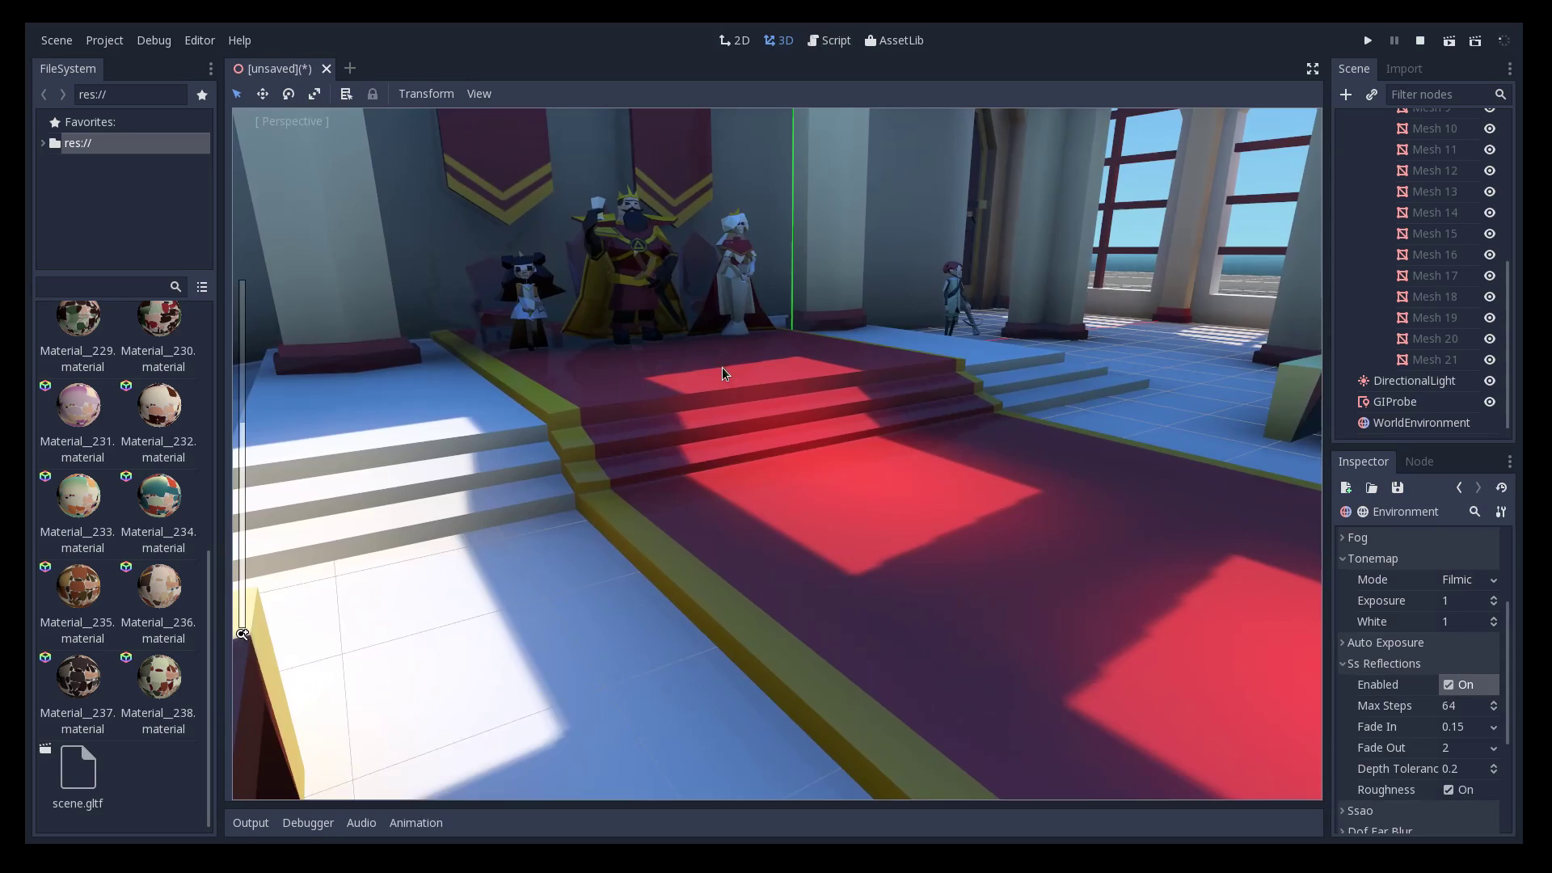
pyautogui.scroll(-6, 856, 471)
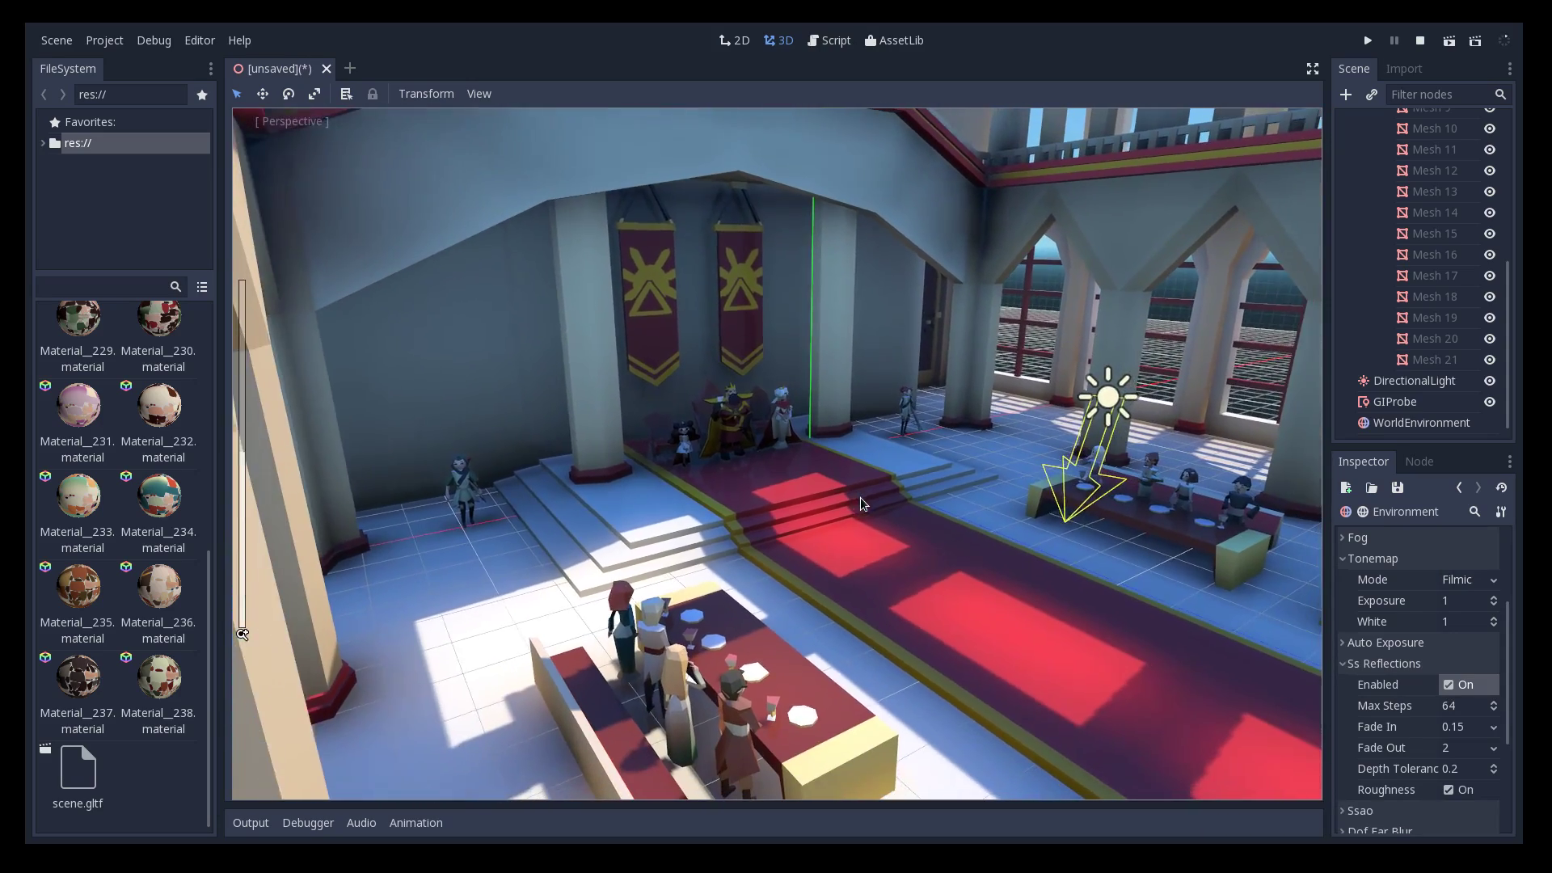
pyautogui.keyDown('shift'); pyautogui.moveTo(861, 498); pyautogui.dragTo(844, 464, button='middle'); pyautogui.keyUp('shift')
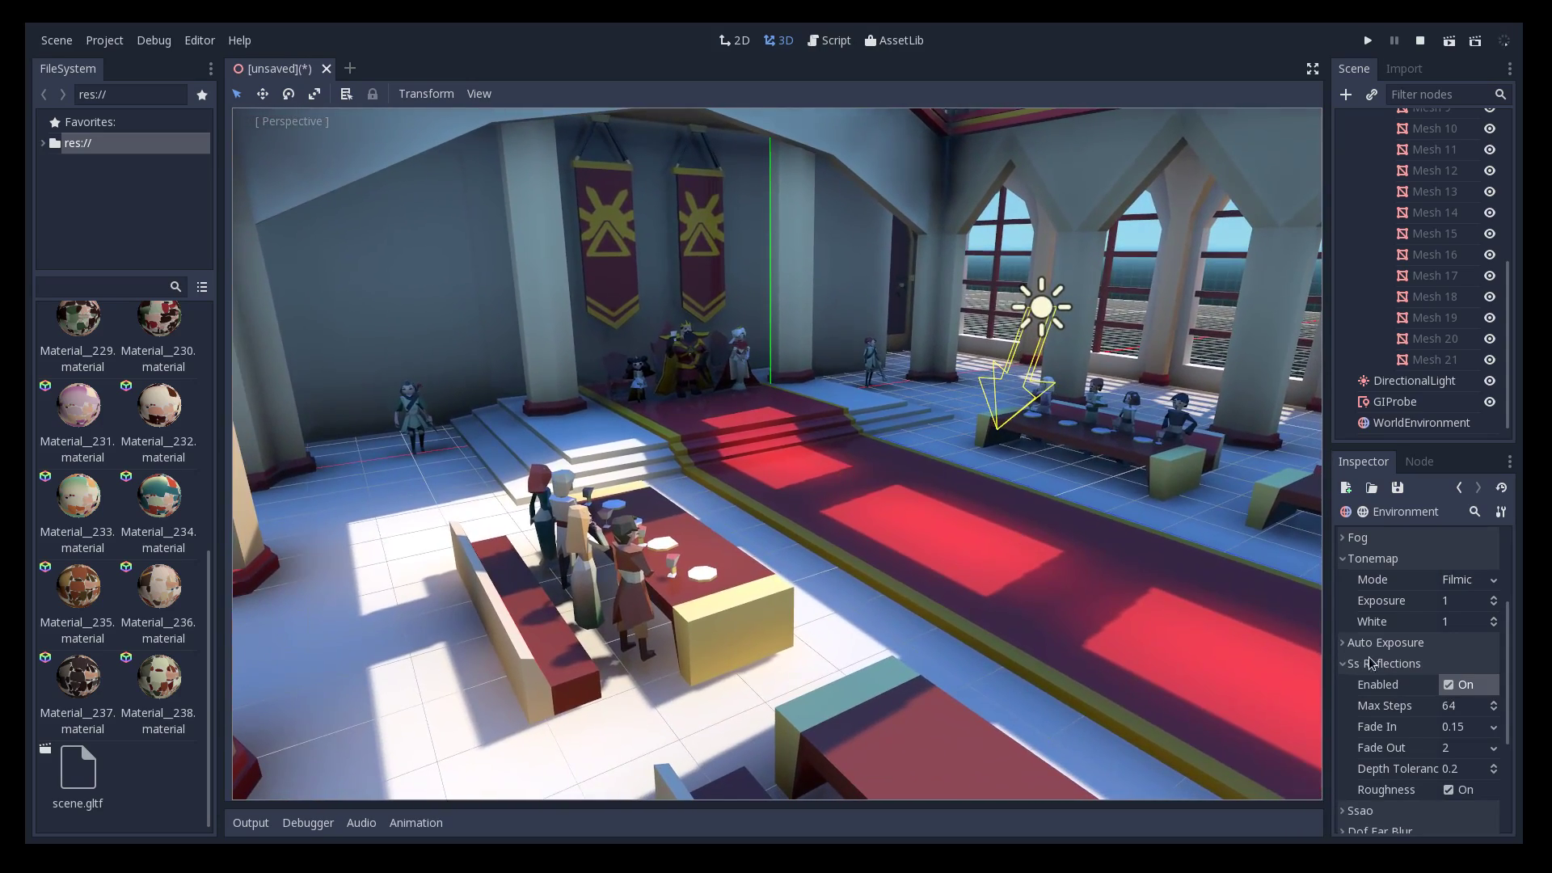
pyautogui.click(1451, 689)
# Enable SSAO in the environment and check the shading around the tables and benches
pyautogui.scroll(-2, 1451, 683)
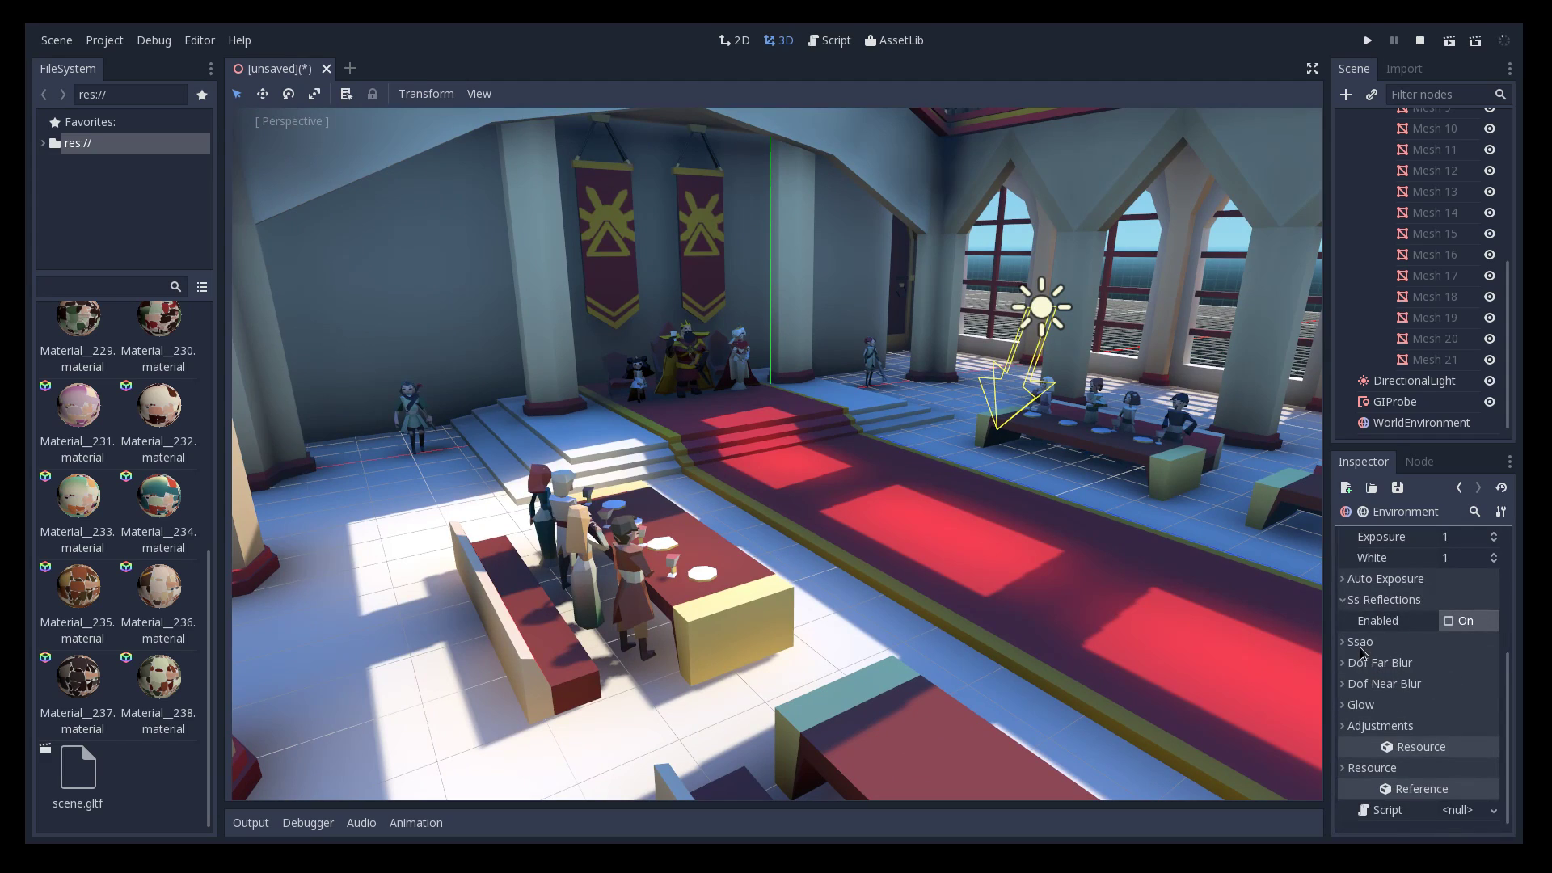
pyautogui.click(1362, 643)
pyautogui.click(1449, 663)
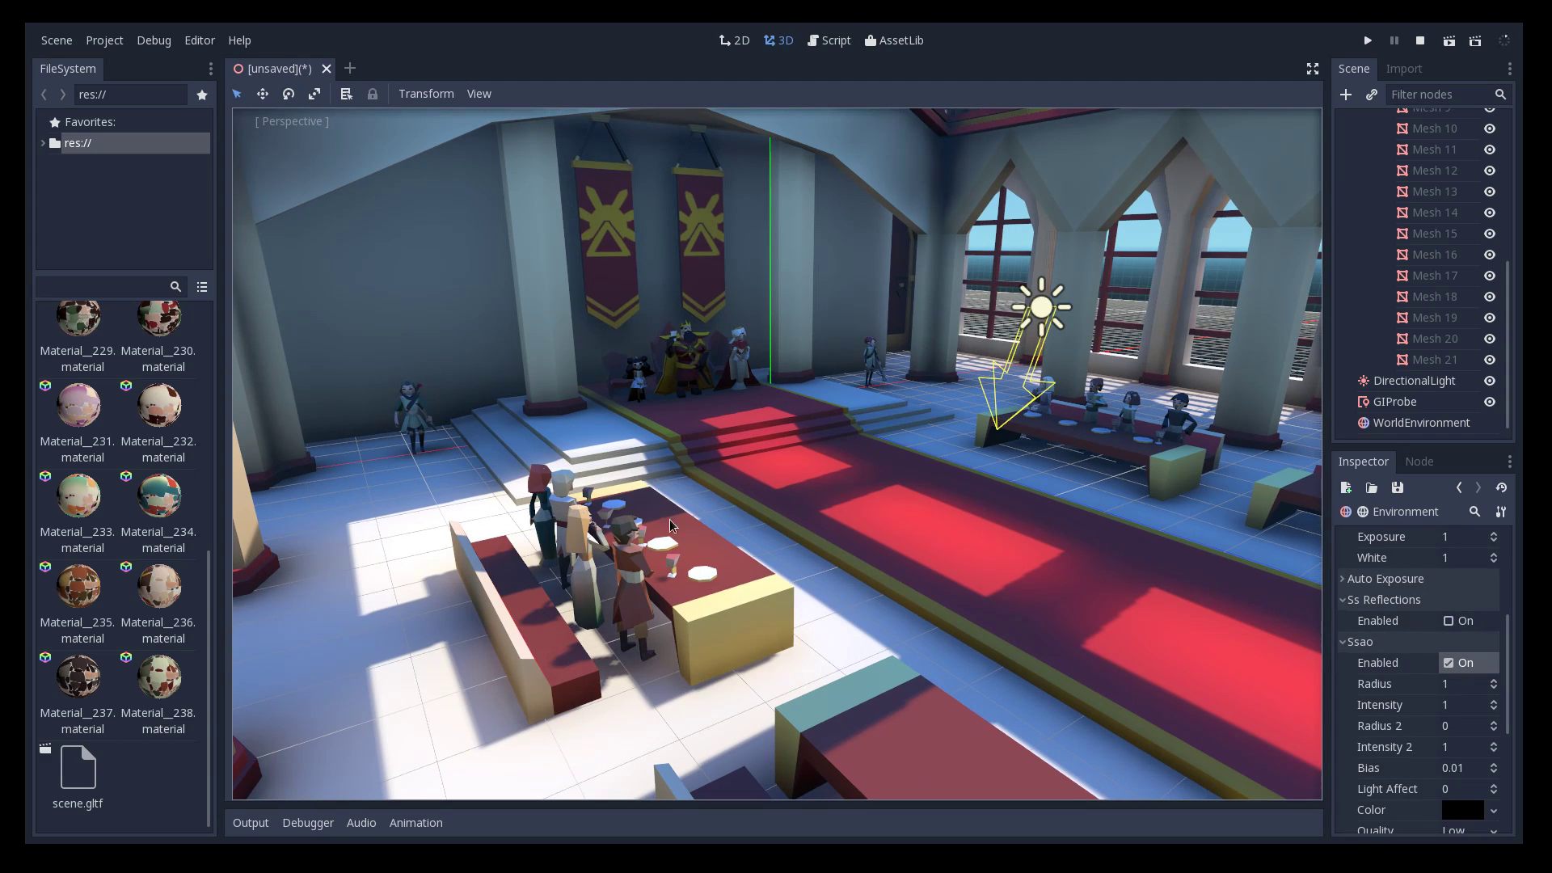
pyautogui.moveTo(791, 508)
pyautogui.keyDown('shift'); pyautogui.mouseDown(button='middle')
pyautogui.moveTo(817, 519)
pyautogui.moveTo(818, 505)
pyautogui.mouseUp(button='middle'); pyautogui.keyUp('shift')
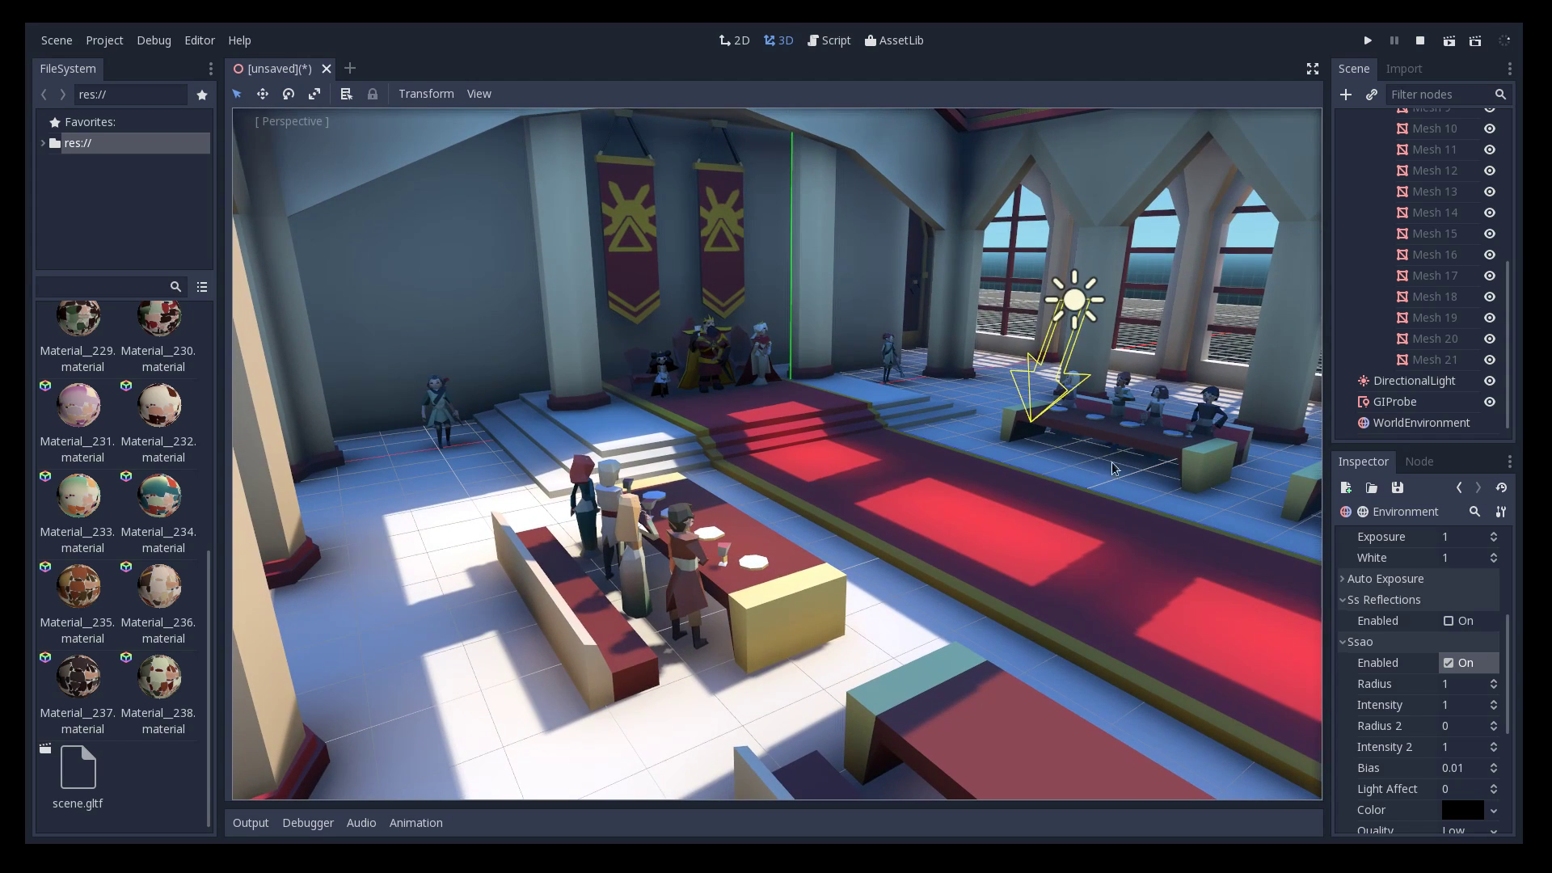
pyautogui.scroll(-3, 1455, 744)
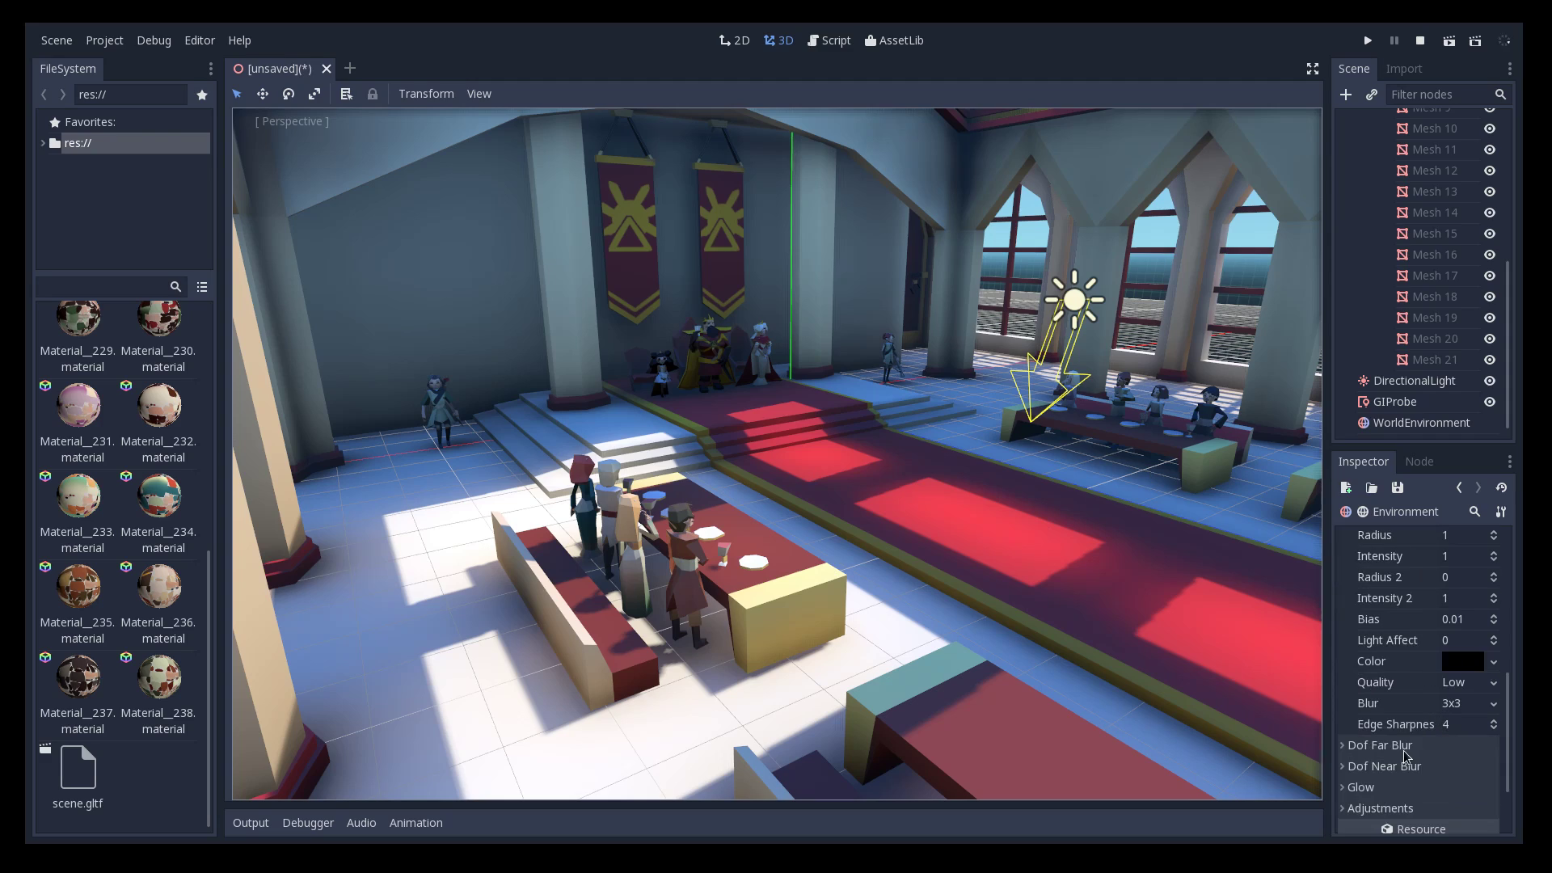
# Enable Glow in the environment and turn on glow levels 6 and 7 in addition to the default levels
pyautogui.scroll(-2, 1399, 752)
pyautogui.click(1370, 717)
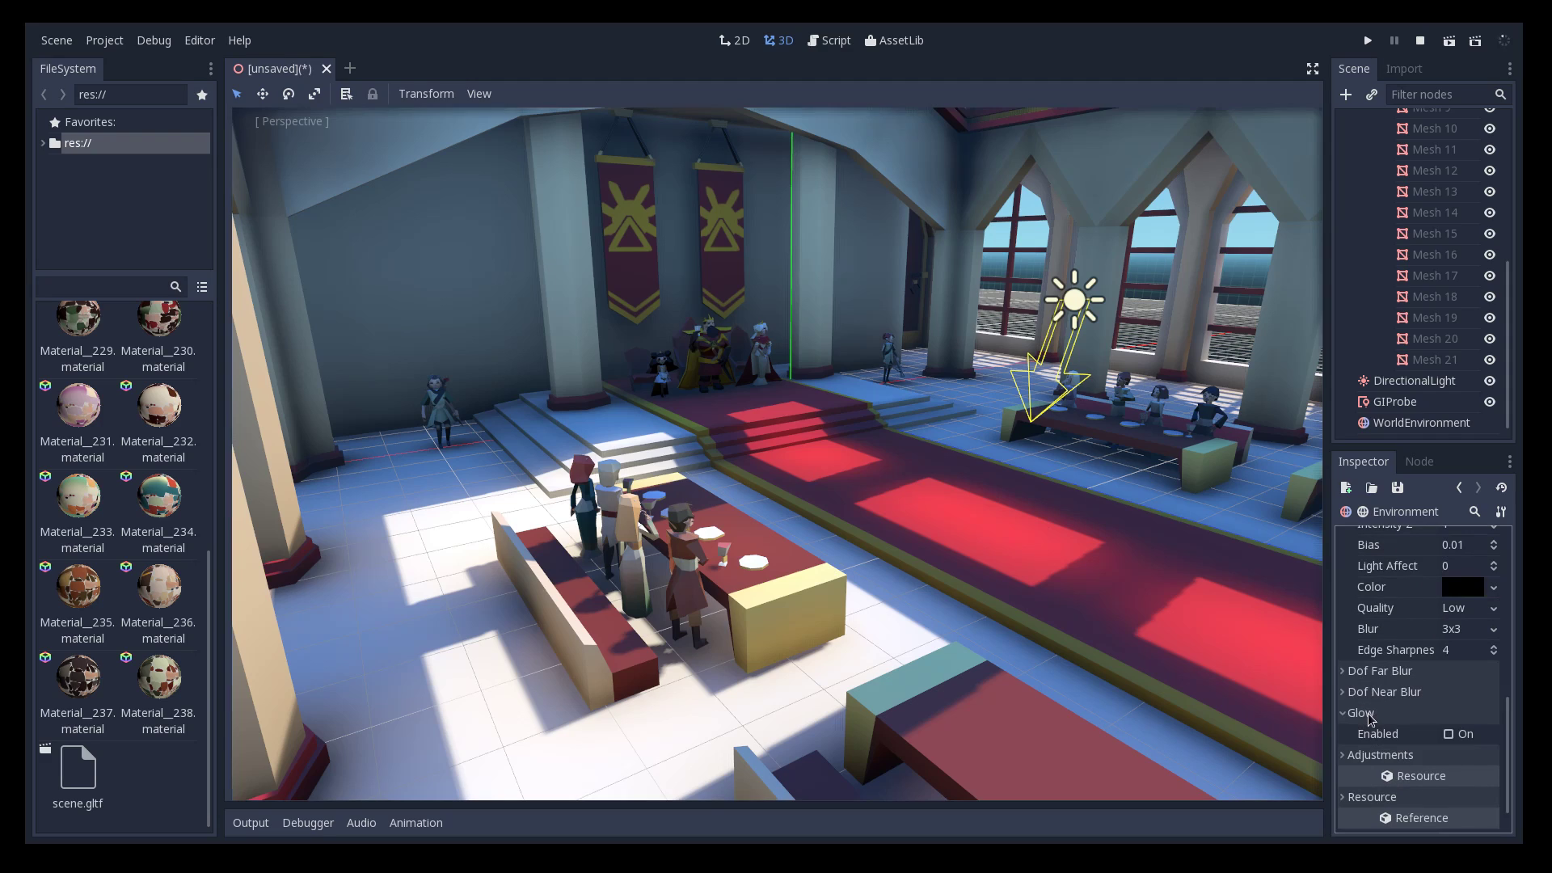
pyautogui.click(1456, 730)
pyautogui.scroll(-1, 1447, 696)
pyautogui.click(1422, 720)
pyautogui.scroll(-3, 1422, 723)
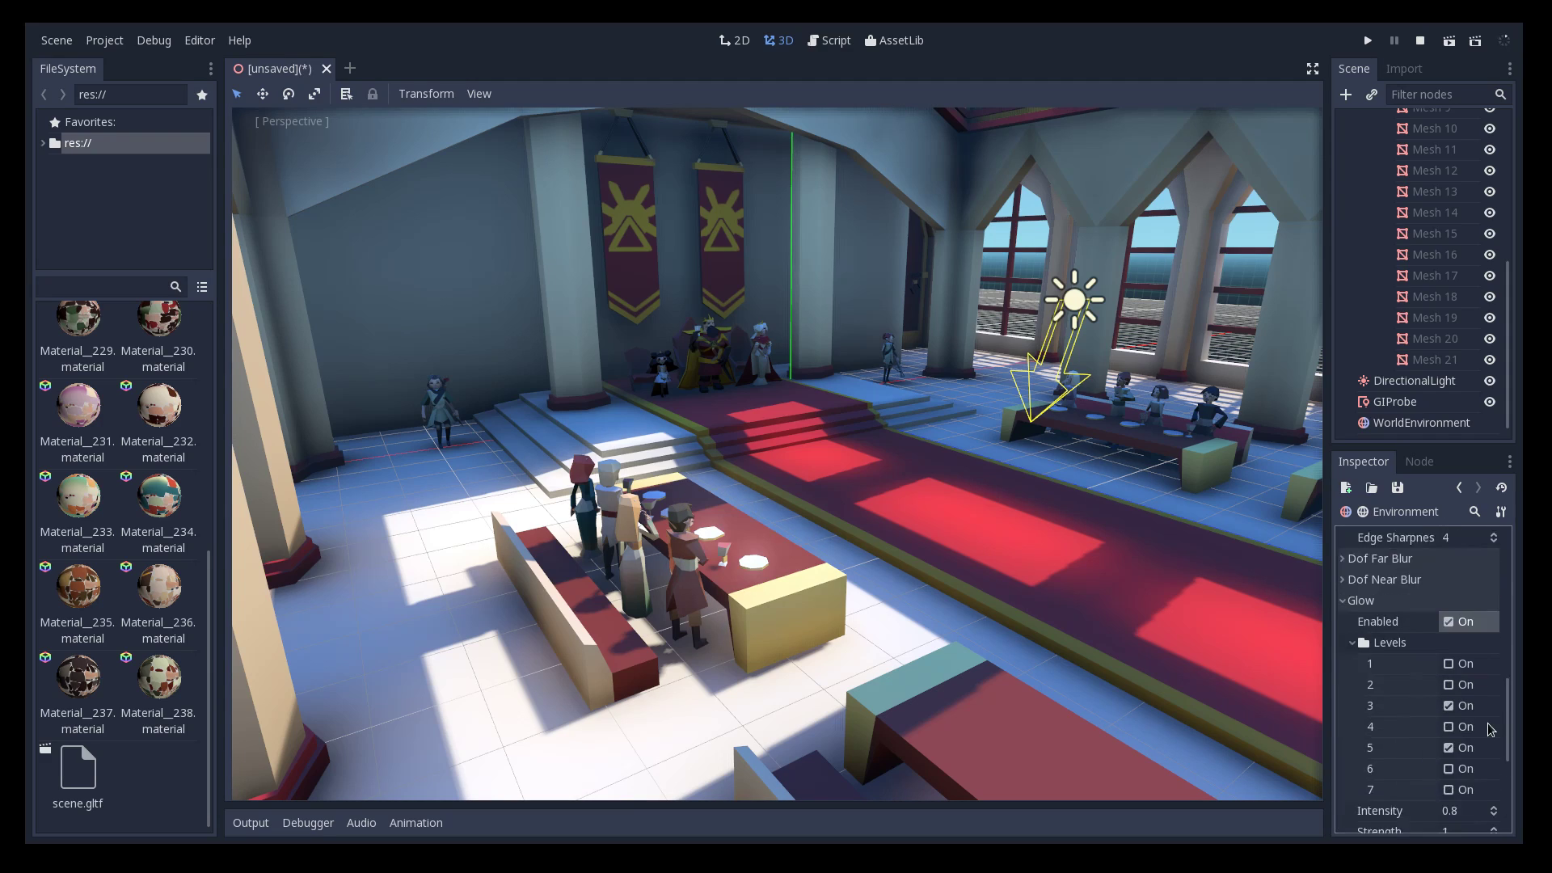
pyautogui.click(1455, 752)
pyautogui.click(1453, 732)
pyautogui.scroll(-1, 1424, 733)
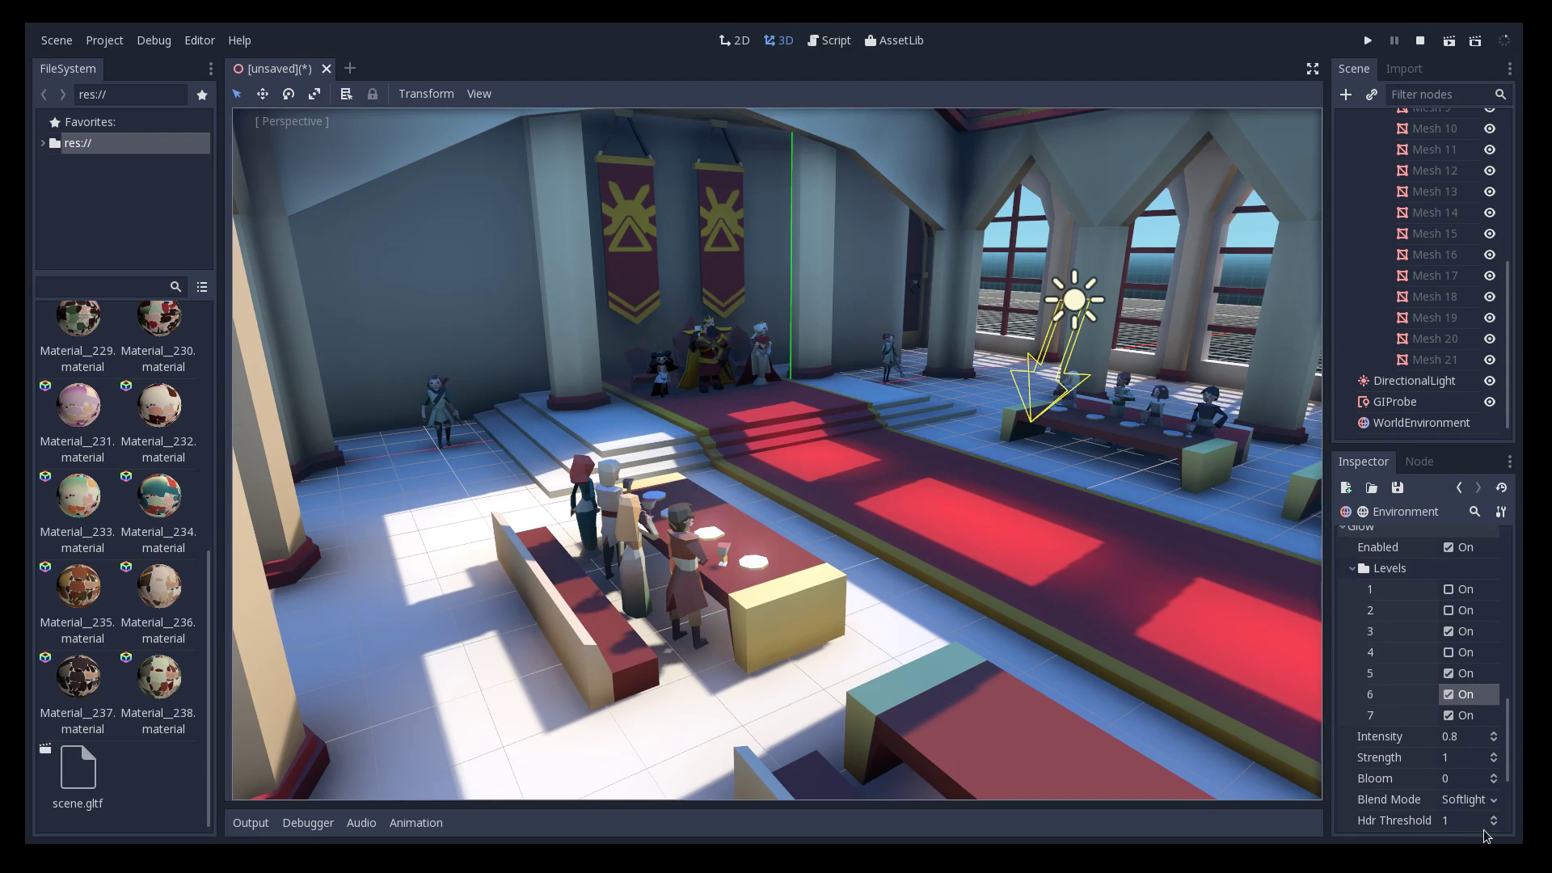
# Try the Additive blend mode for the glow, and settle on Screen as the blend mode
pyautogui.click(1470, 807)
pyautogui.click(1464, 790)
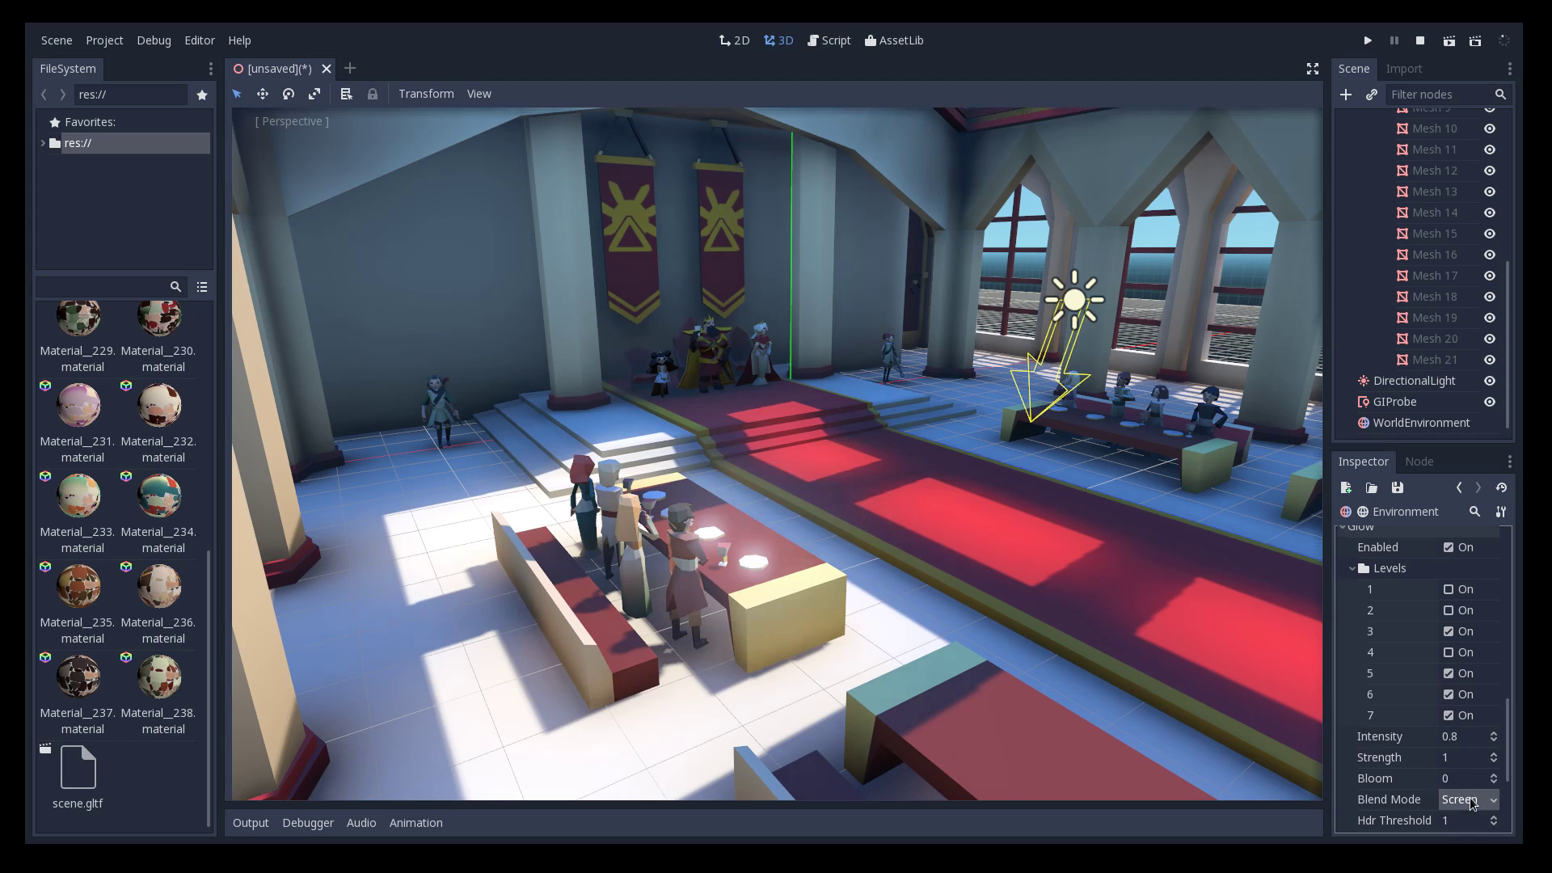
pyautogui.moveTo(1010, 547); pyautogui.dragTo(1013, 546, button='middle')
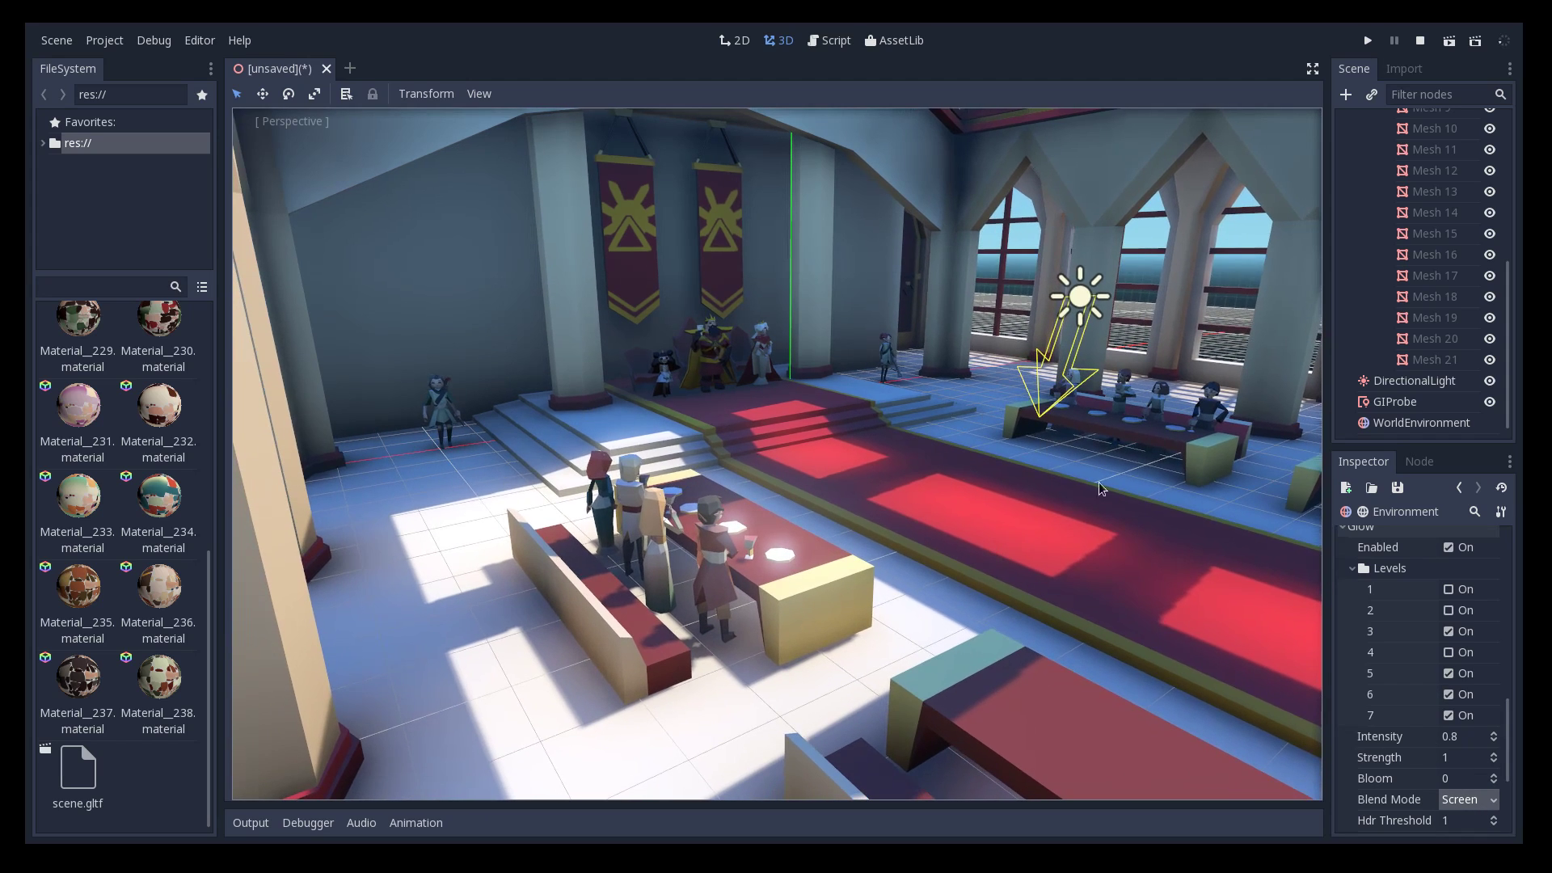
pyautogui.click(1463, 806)
pyautogui.click(1456, 778)
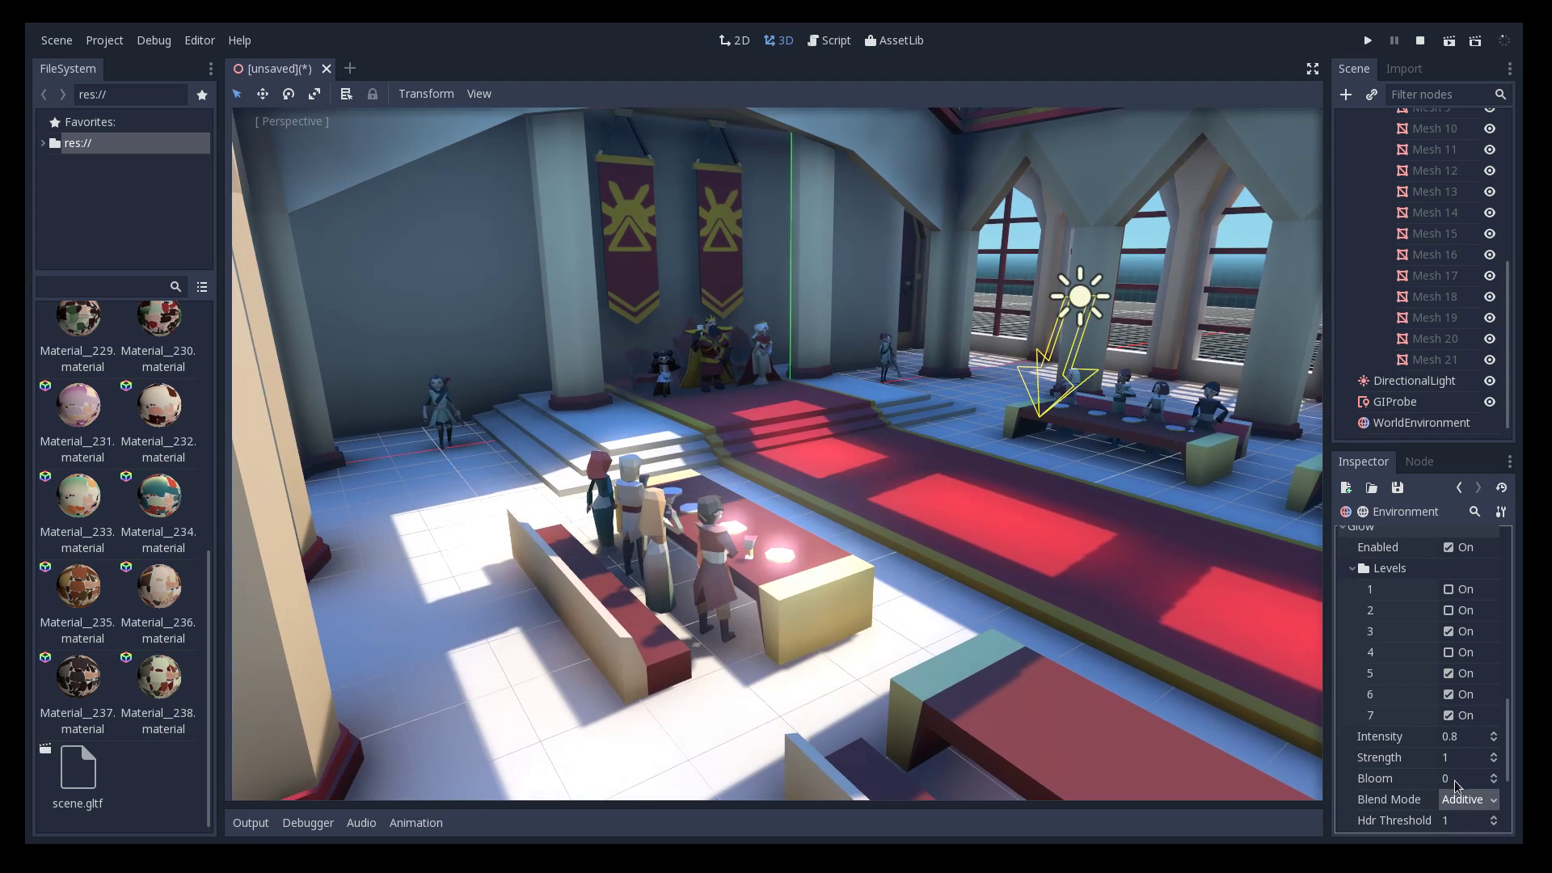
pyautogui.click(1469, 803)
pyautogui.click(1464, 792)
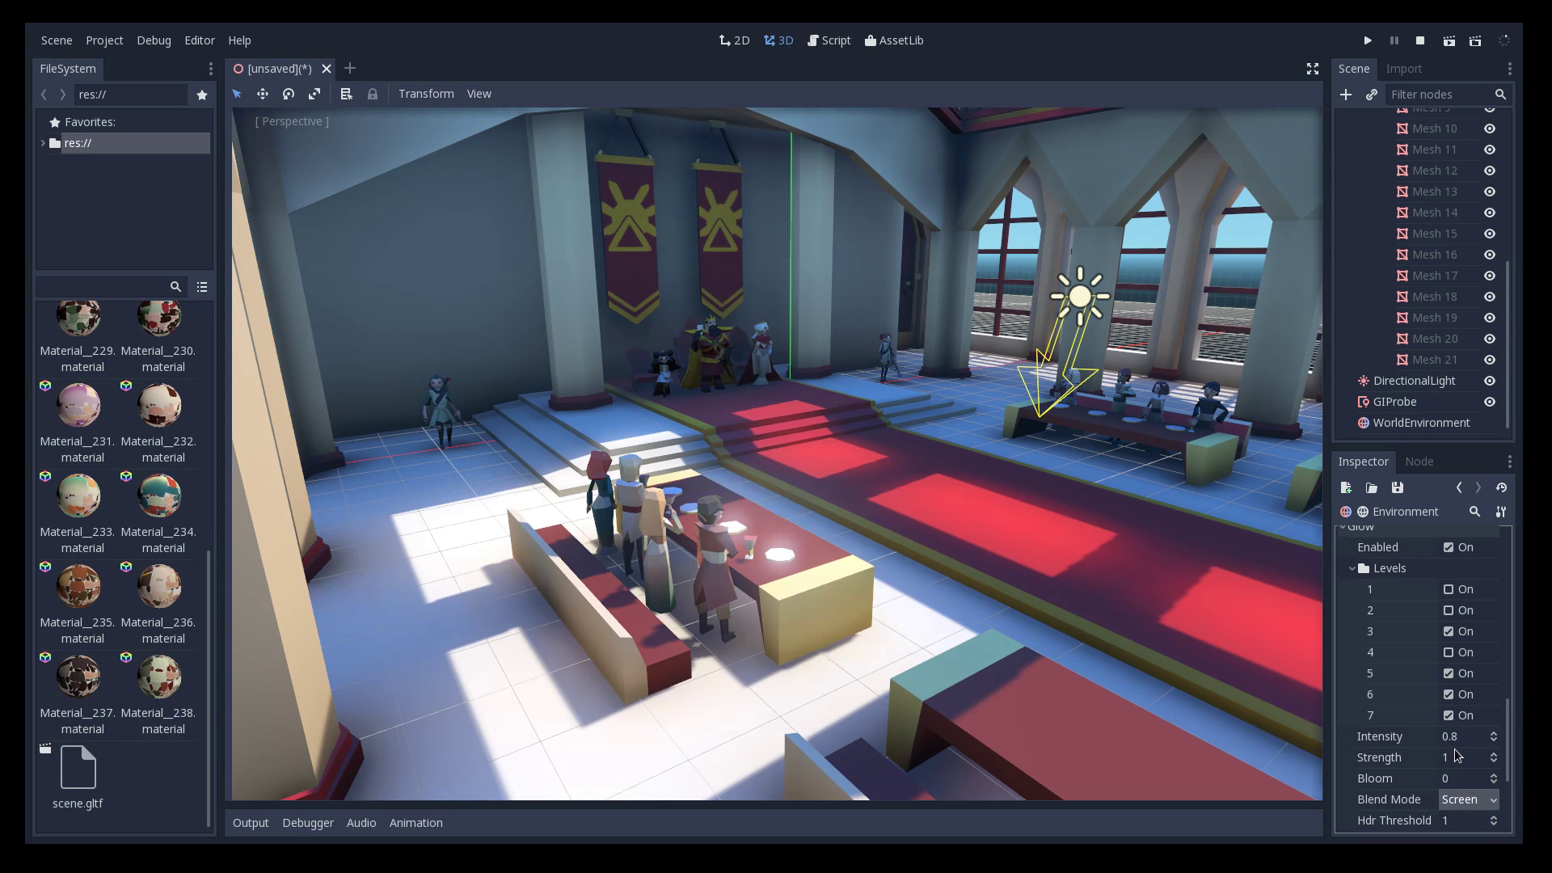
# Set the glow intensity to 0.89 and enable Bicubic Upscale for the glow
pyautogui.moveTo(1465, 737)
pyautogui.mouseDown()
pyautogui.moveTo(1500, 737)
pyautogui.moveTo(1441, 737)
pyautogui.moveTo(1537, 736)
pyautogui.moveTo(1443, 736)
pyautogui.mouseUp()
pyautogui.scroll(-2, 1456, 822)
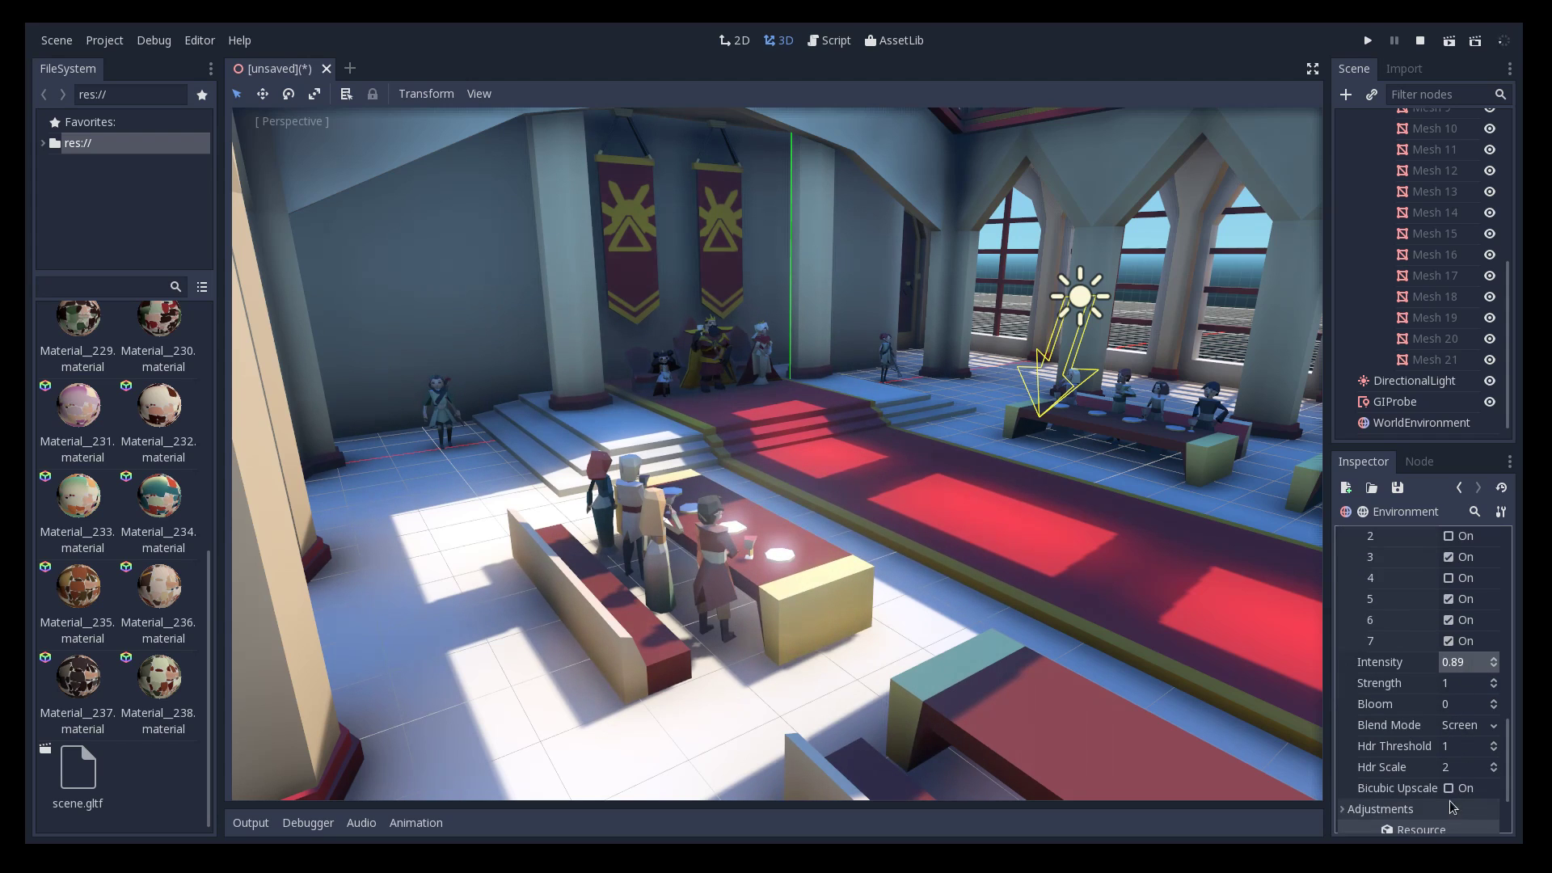
pyautogui.click(1449, 789)
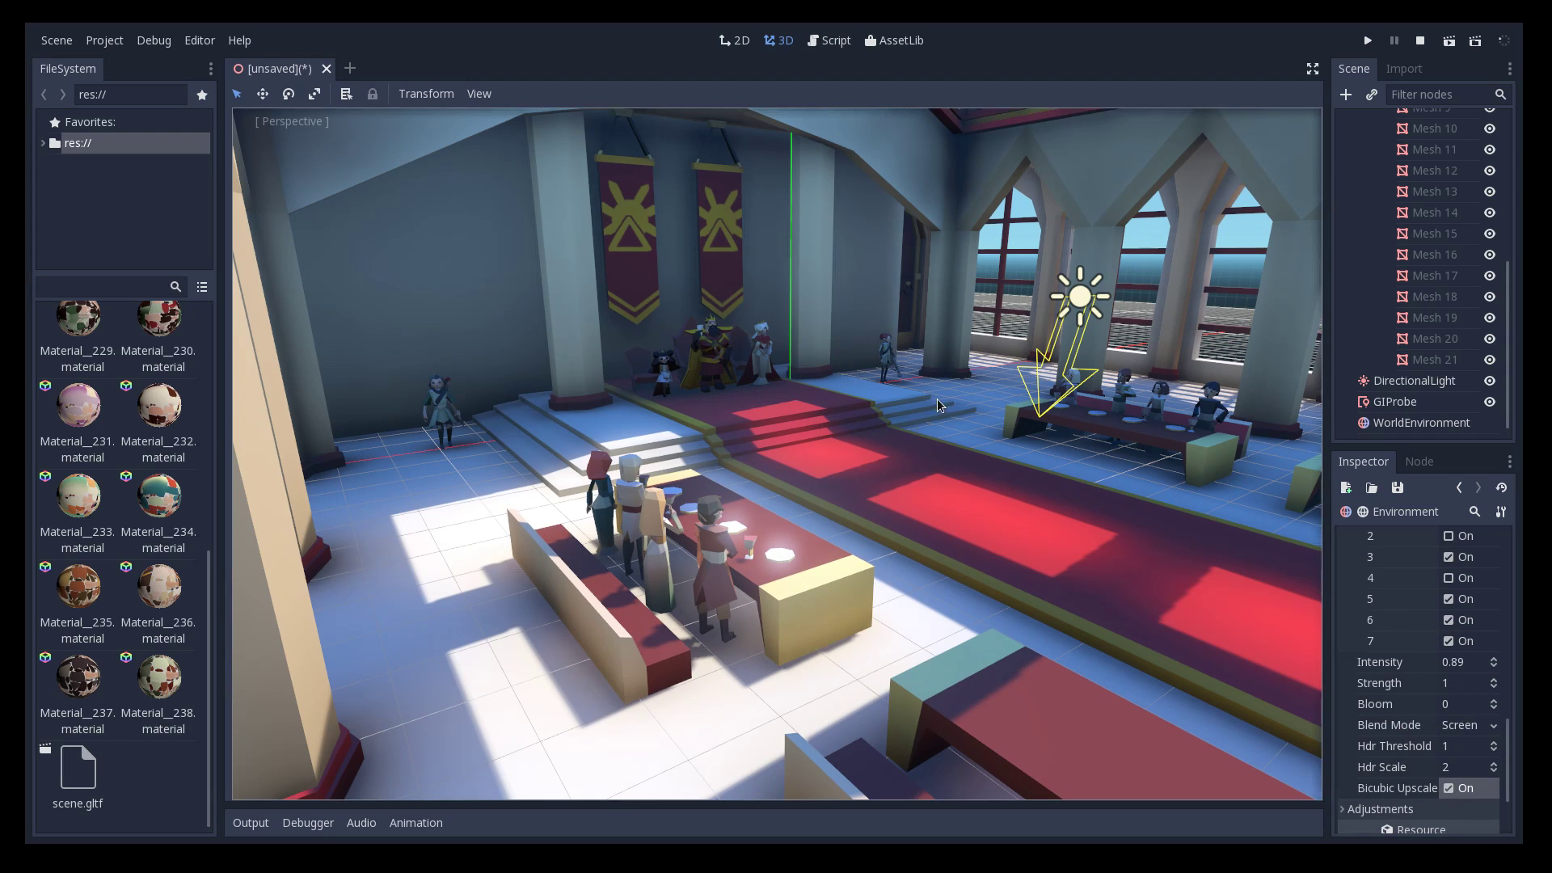
# Examine the glow on the sunlit floor and red carpet, looking straight along the carpet towards the throne
pyautogui.moveTo(938, 400); pyautogui.dragTo(1001, 492, button='middle')
pyautogui.scroll(1, 949, 432)
pyautogui.scroll(3, 949, 431)
pyautogui.scroll(3, 941, 506)
pyautogui.scroll(-6, 956, 464)
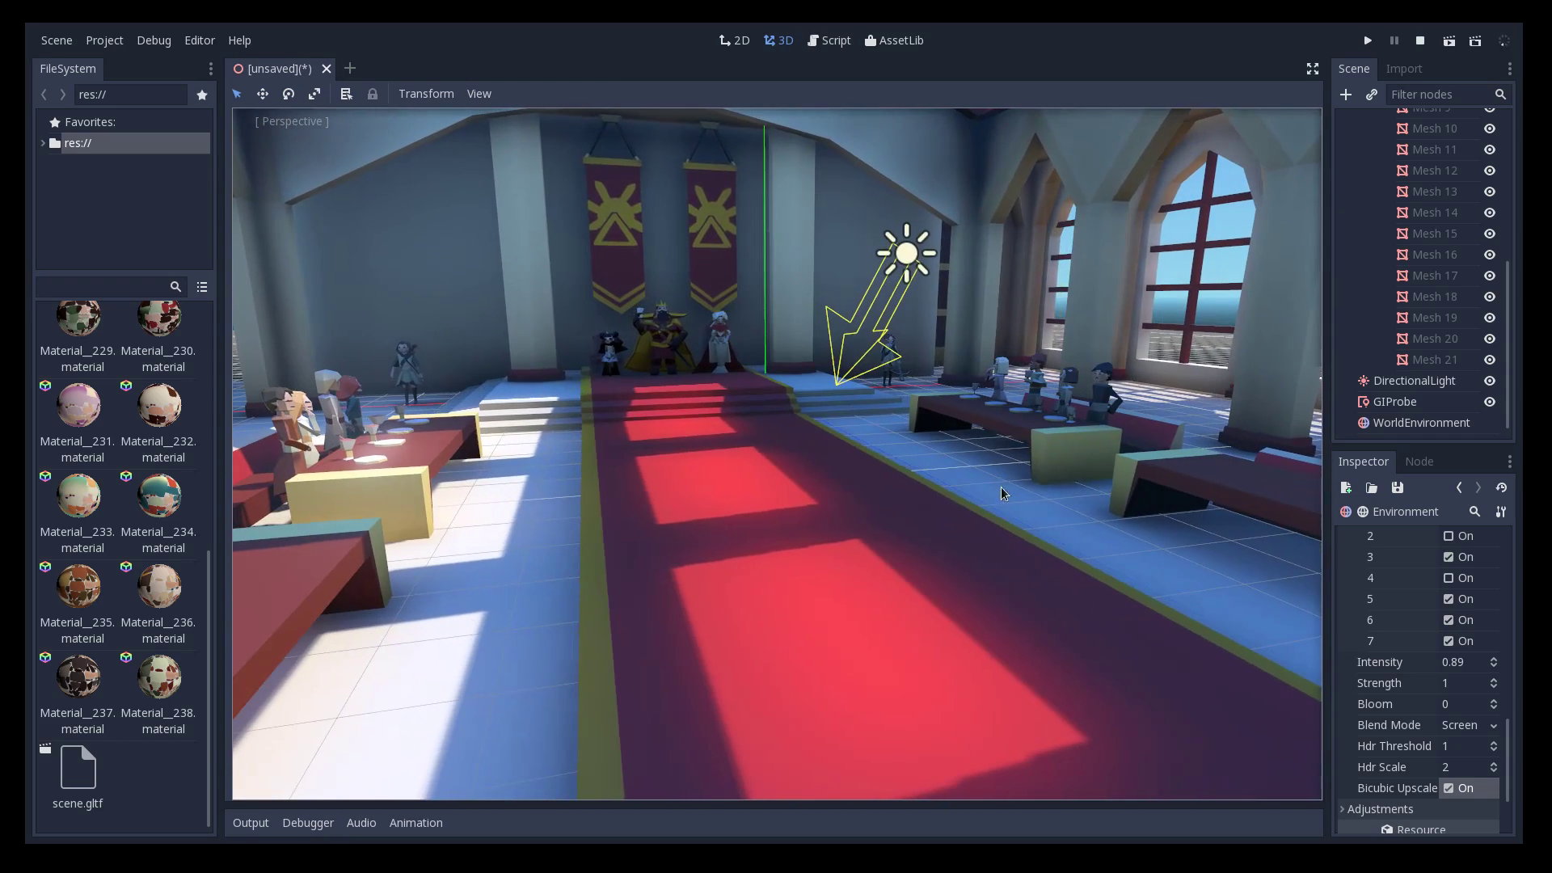